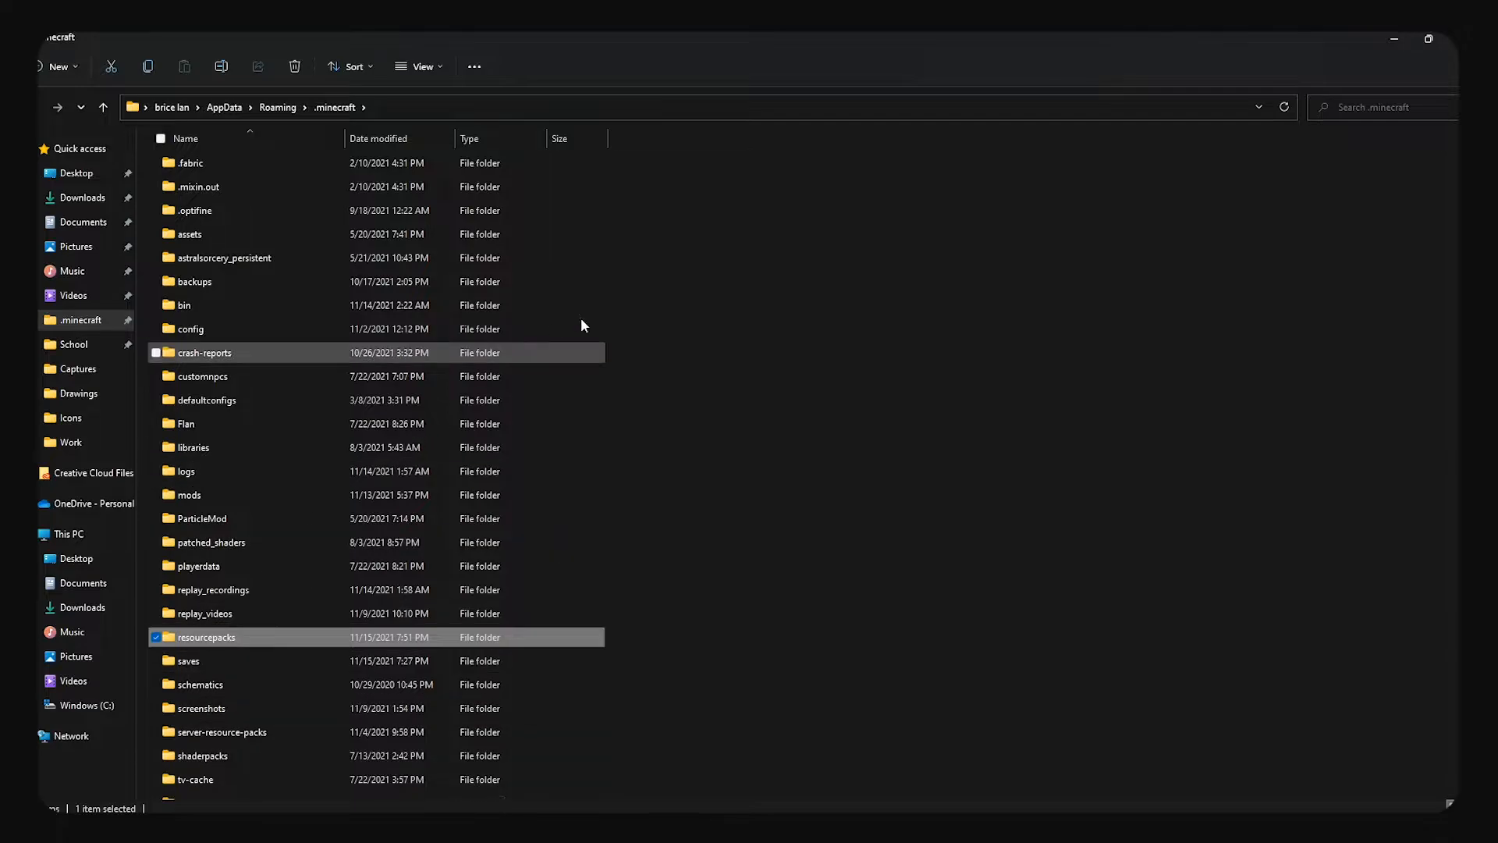
# - Run %appdata% to open the Roaming folder in a new window and go into its .minecraft folder
pyautogui.click(1082, 393)
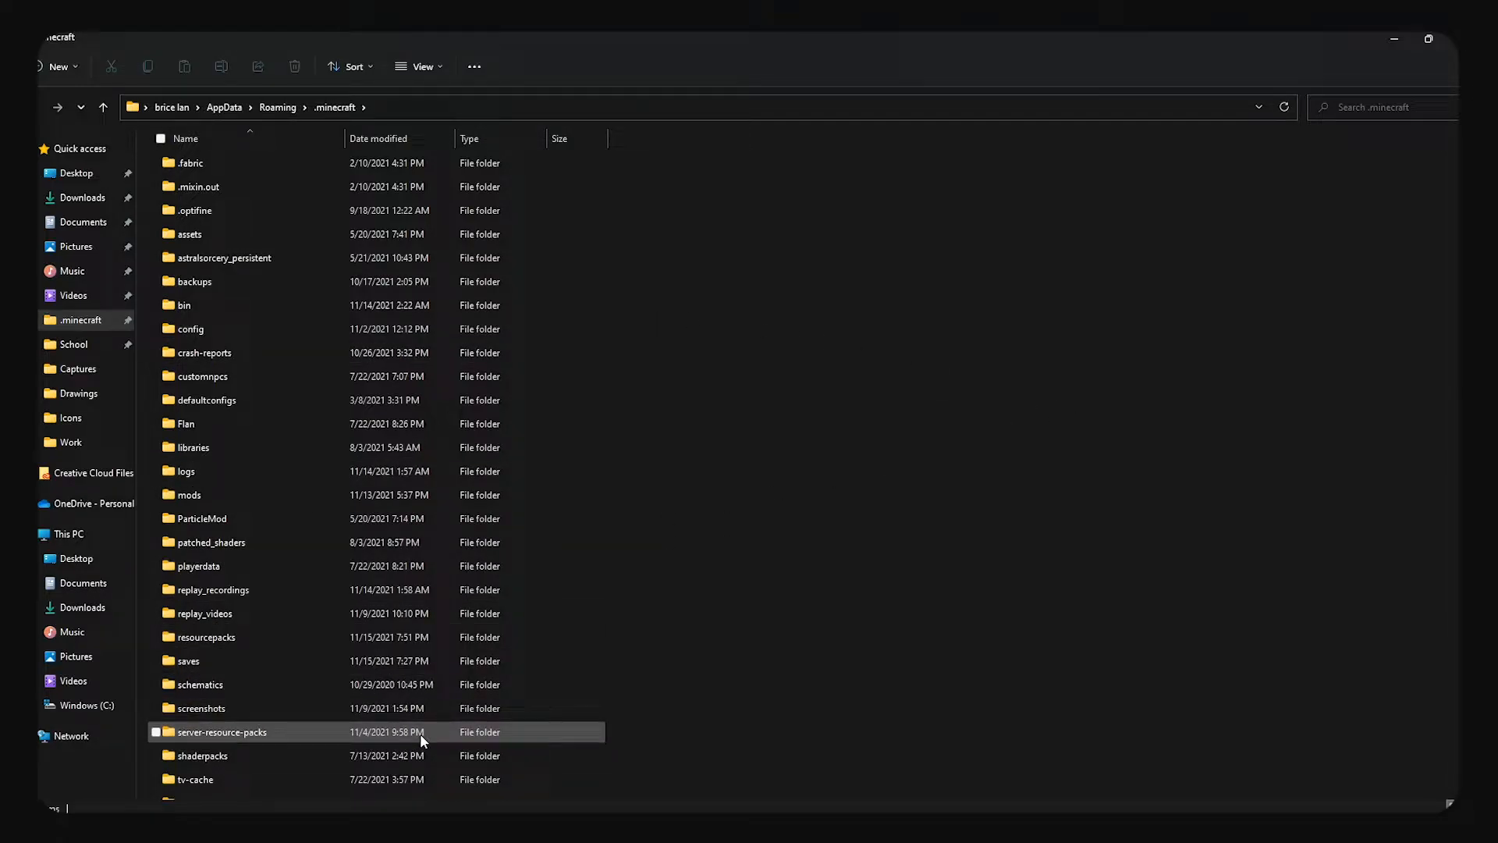
pyautogui.press('super')
pyautogui.press('super+r')
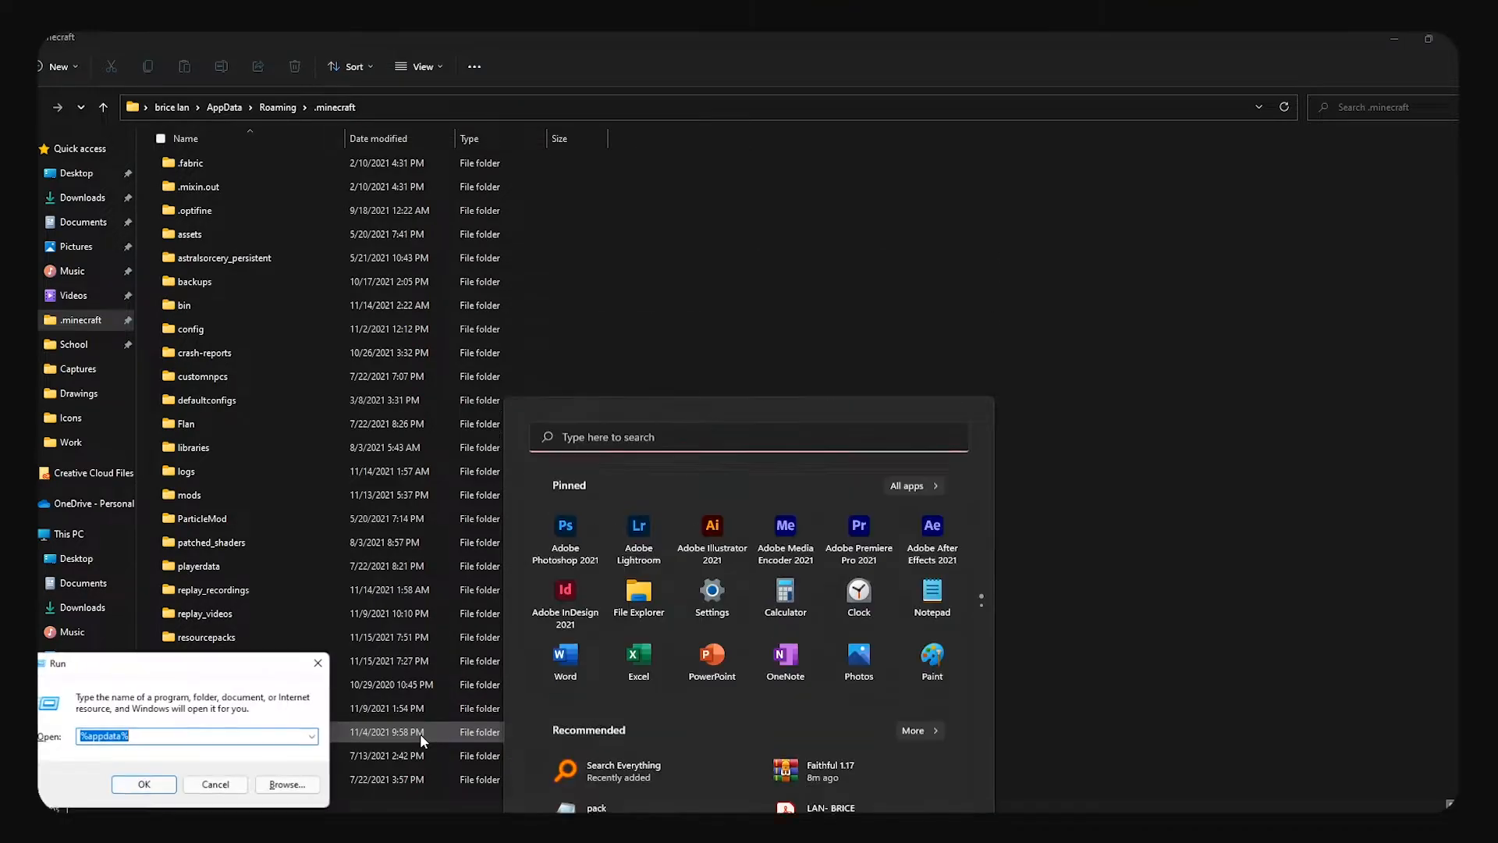
pyautogui.click(83, 738)
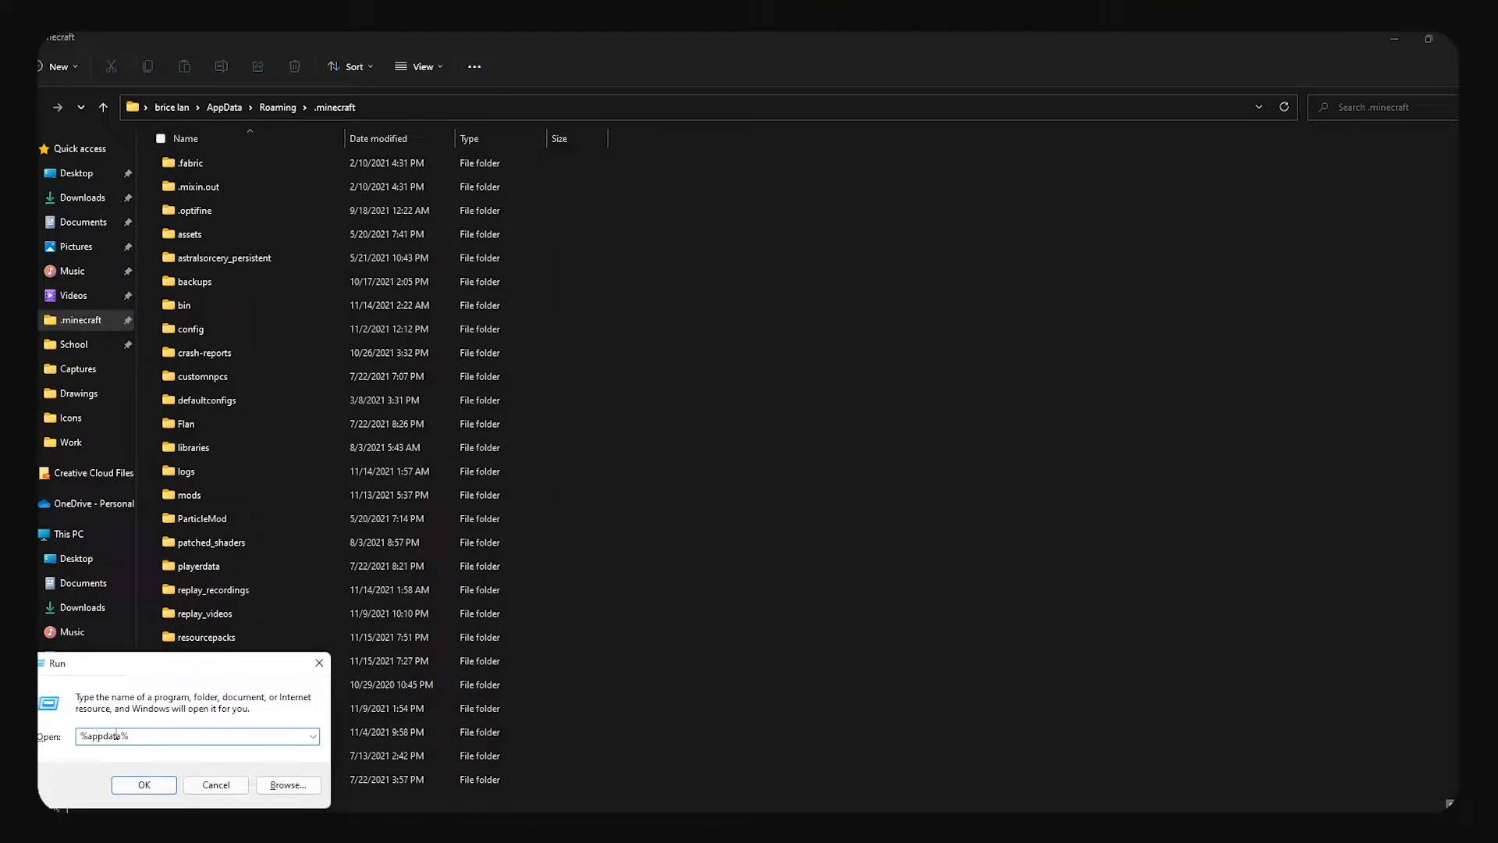
pyautogui.click(146, 786)
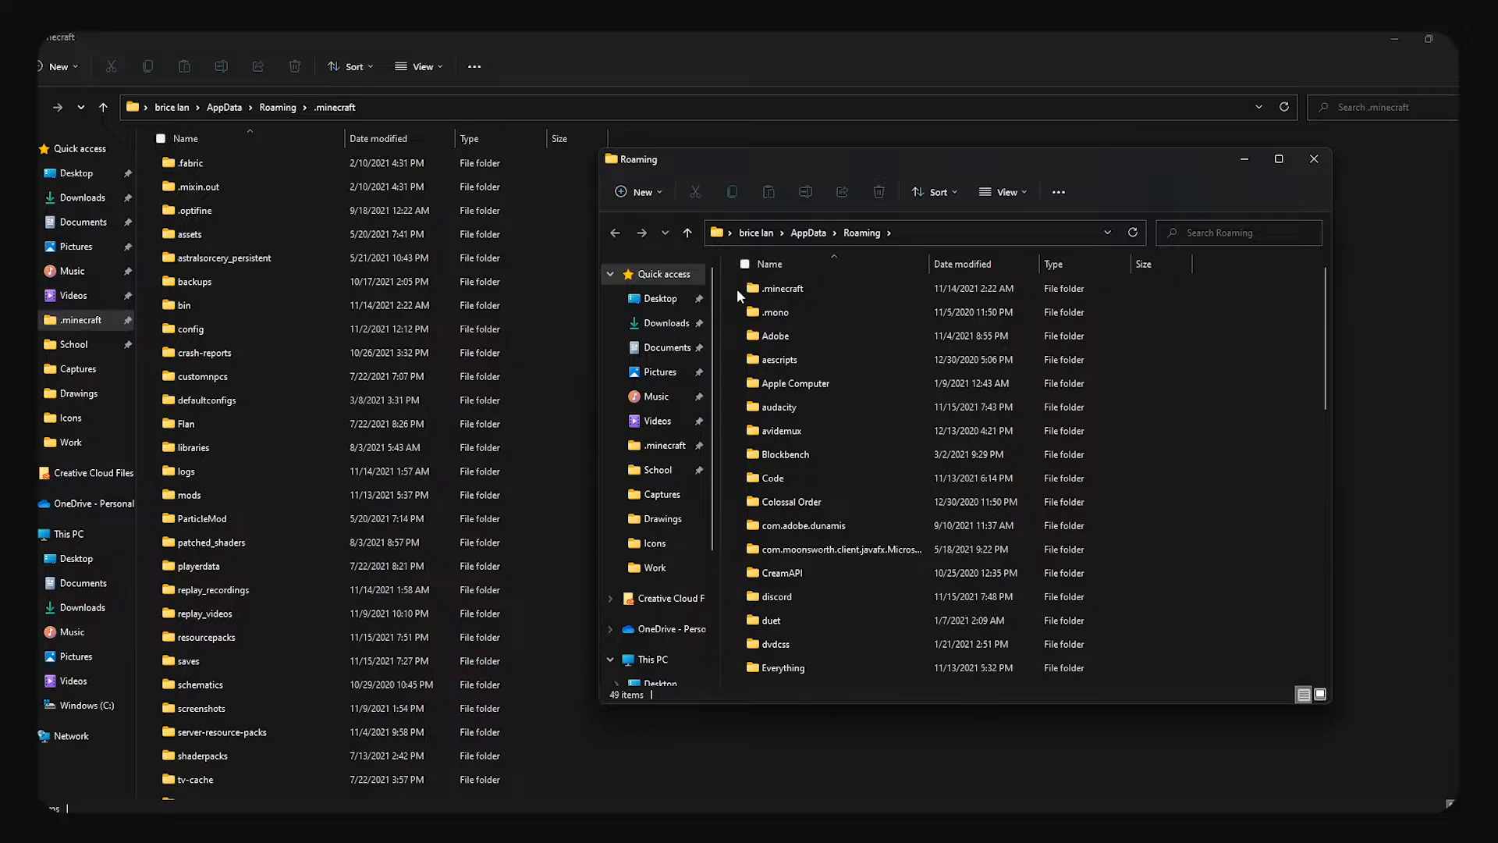
pyautogui.doubleClick(797, 290)
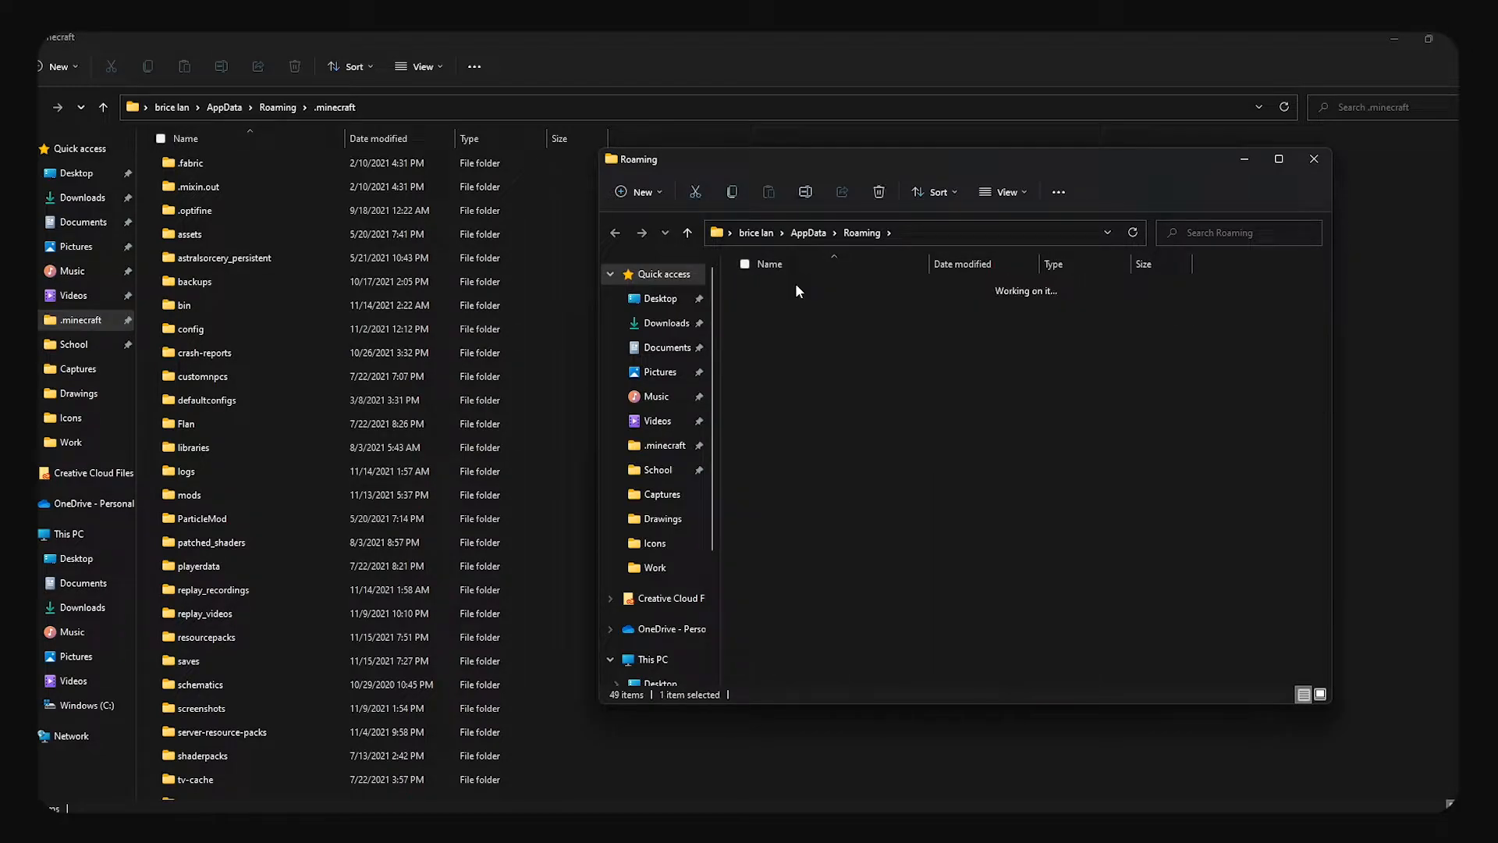
pyautogui.hotkey('ctrl', 'w')
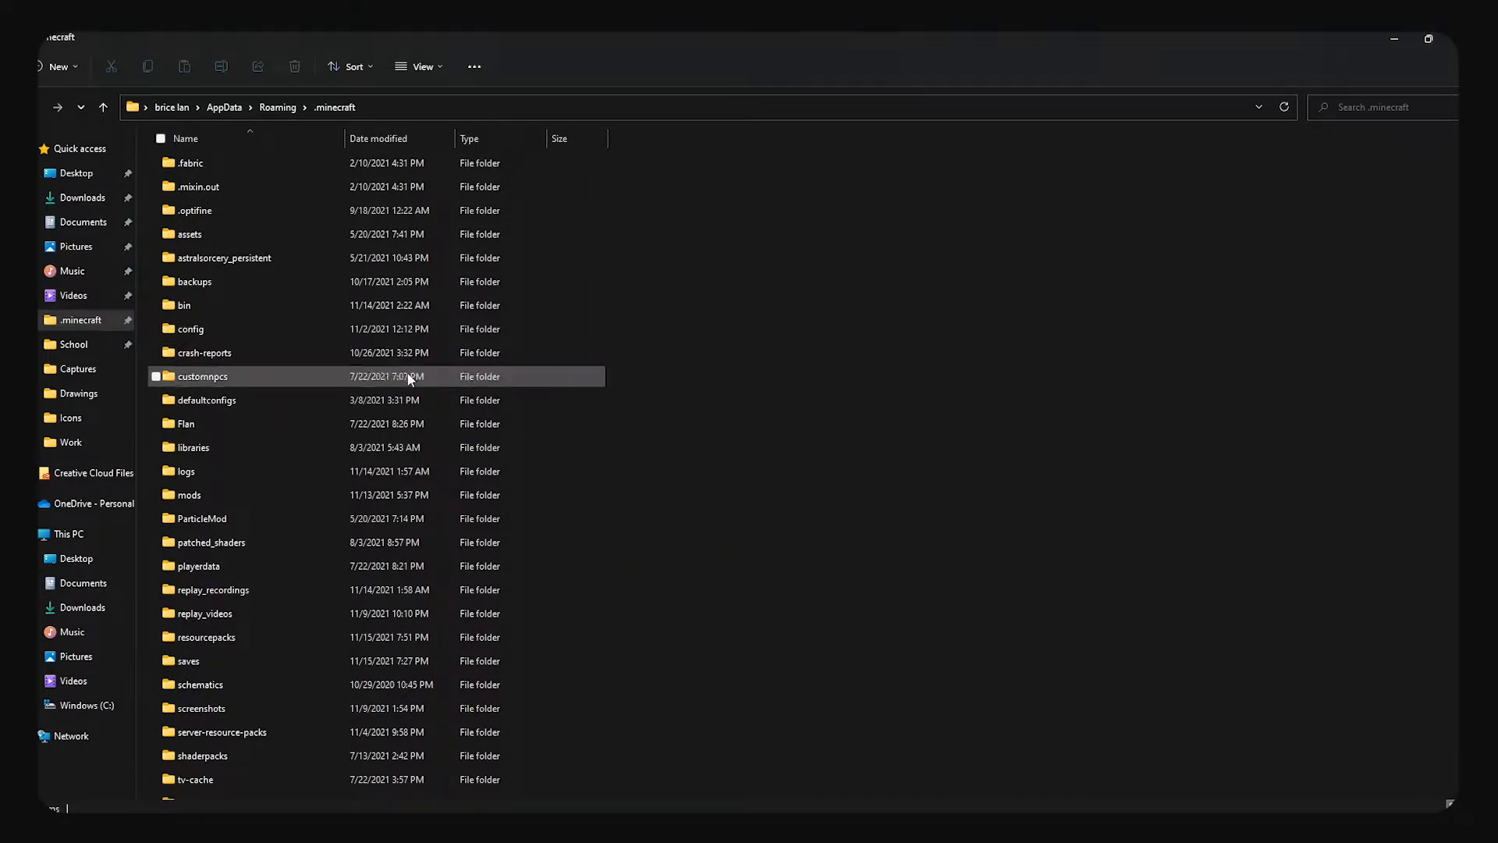
# - Create a folder named banana inside the resourcepacks folder and open it
pyautogui.doubleClick(219, 638)
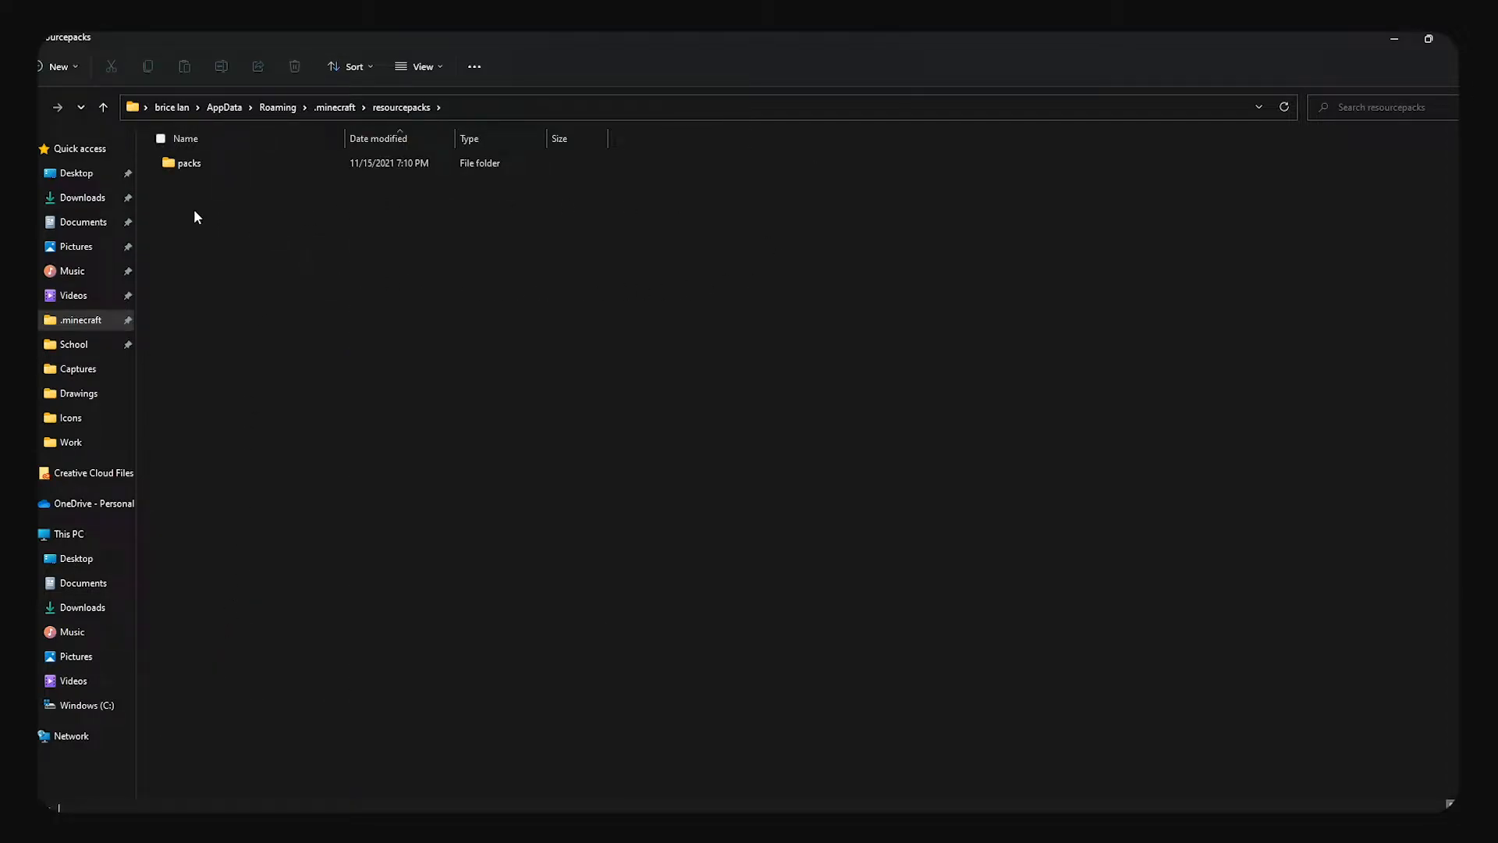
pyautogui.rightClick(245, 201)
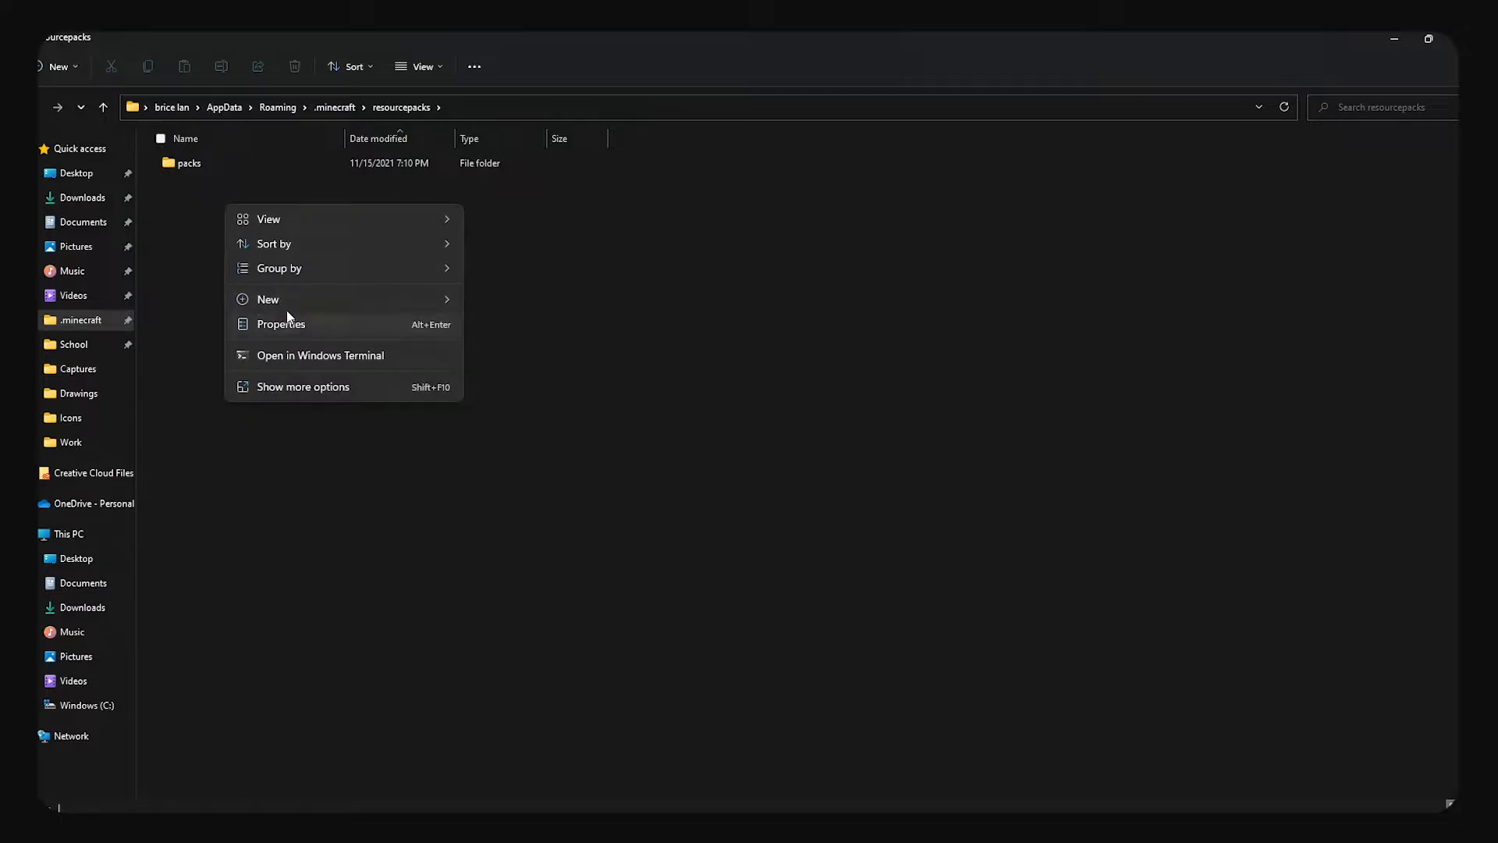
pyautogui.moveTo(363, 300)
pyautogui.click(495, 301)
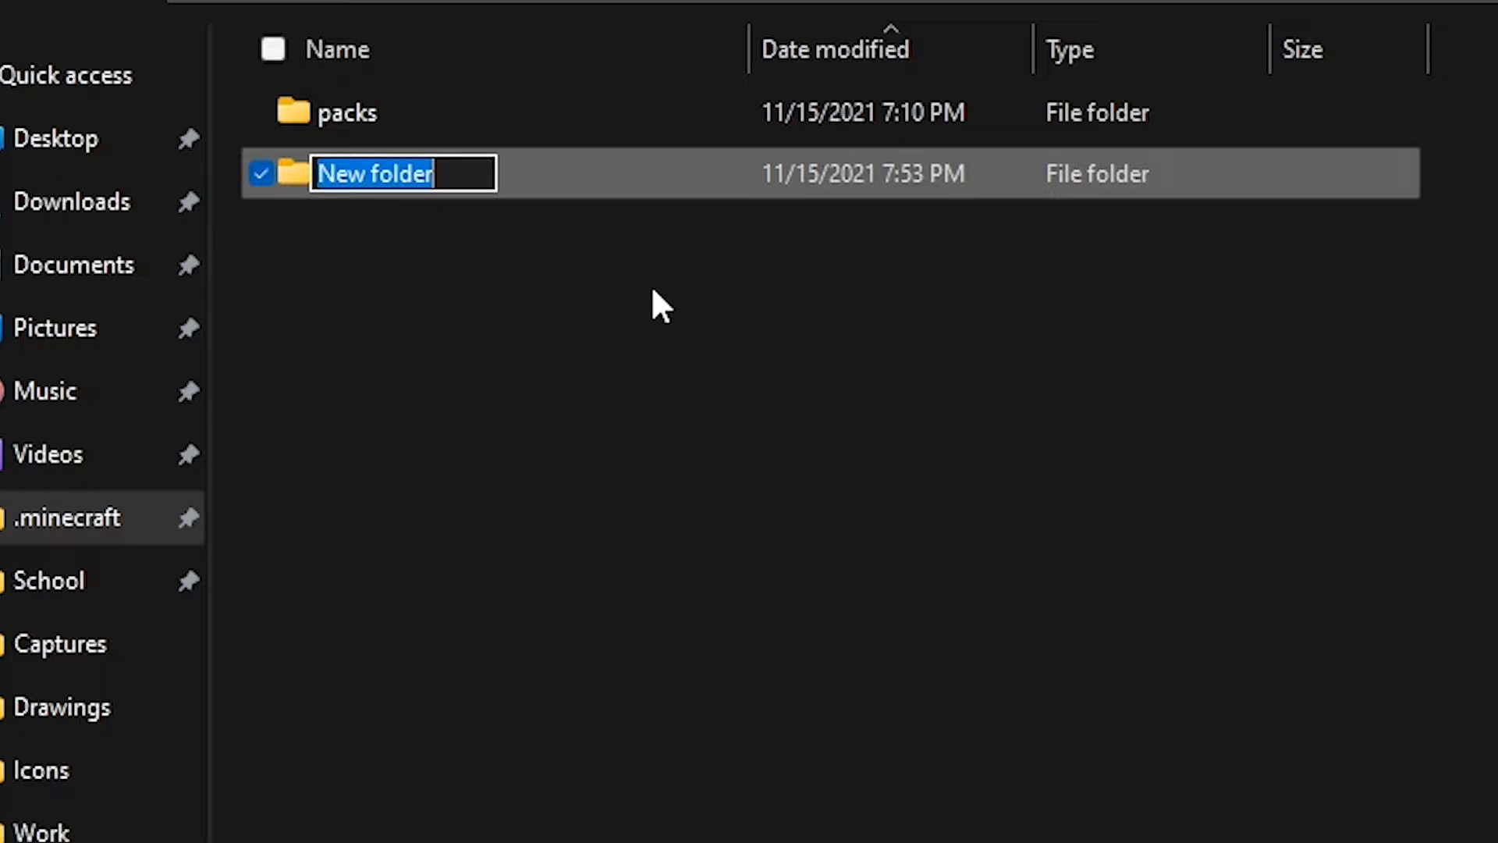
pyautogui.write('banana')
pyautogui.press('Return')
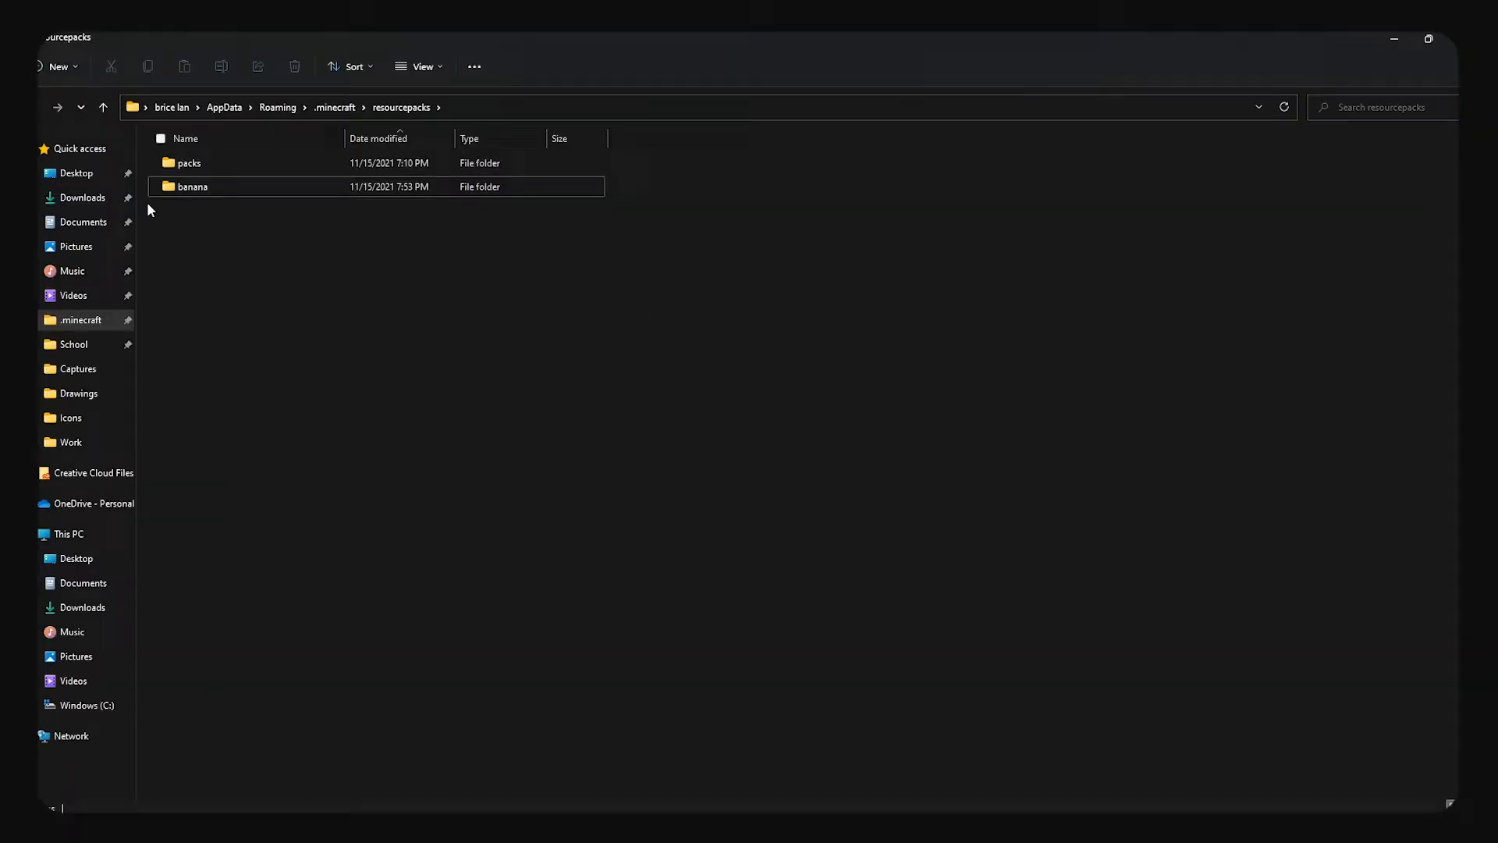
pyautogui.doubleClick(221, 189)
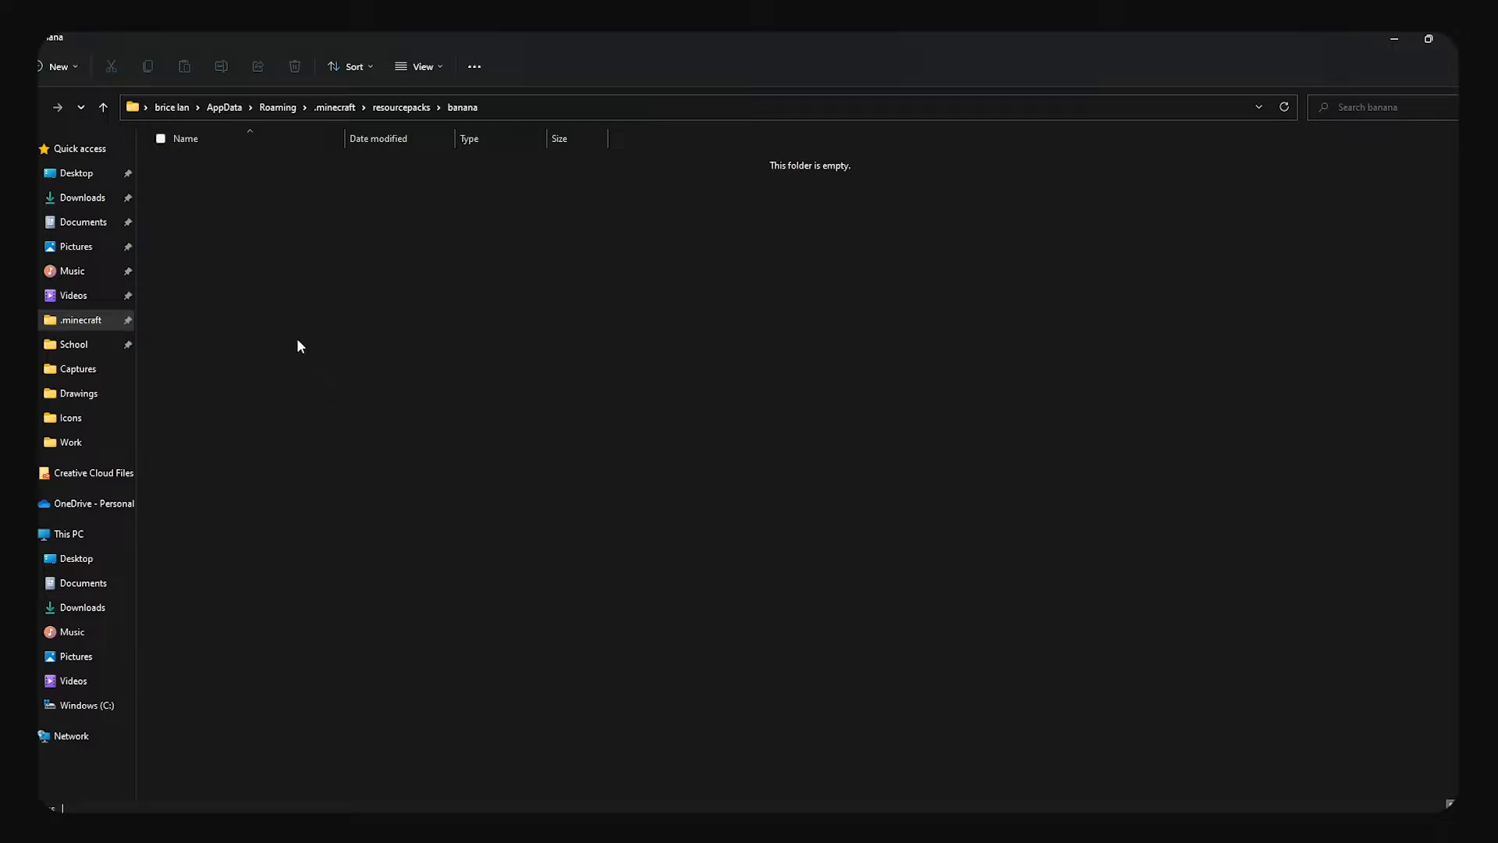
# - Try creating an empty folder named assets inside the banana folder, and delete it again
pyautogui.rightClick(238, 228)
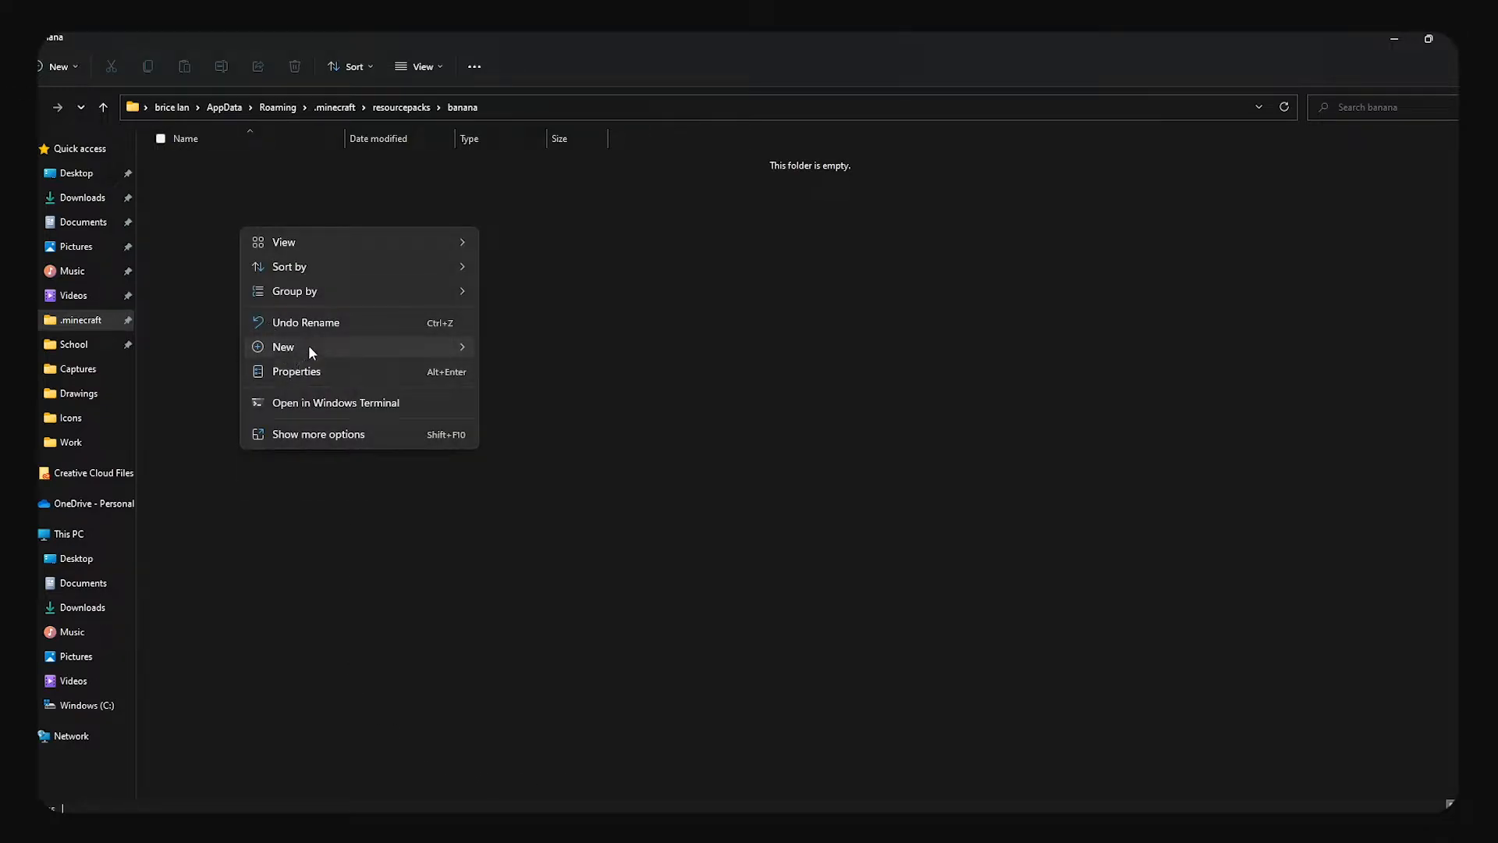
pyautogui.moveTo(367, 350)
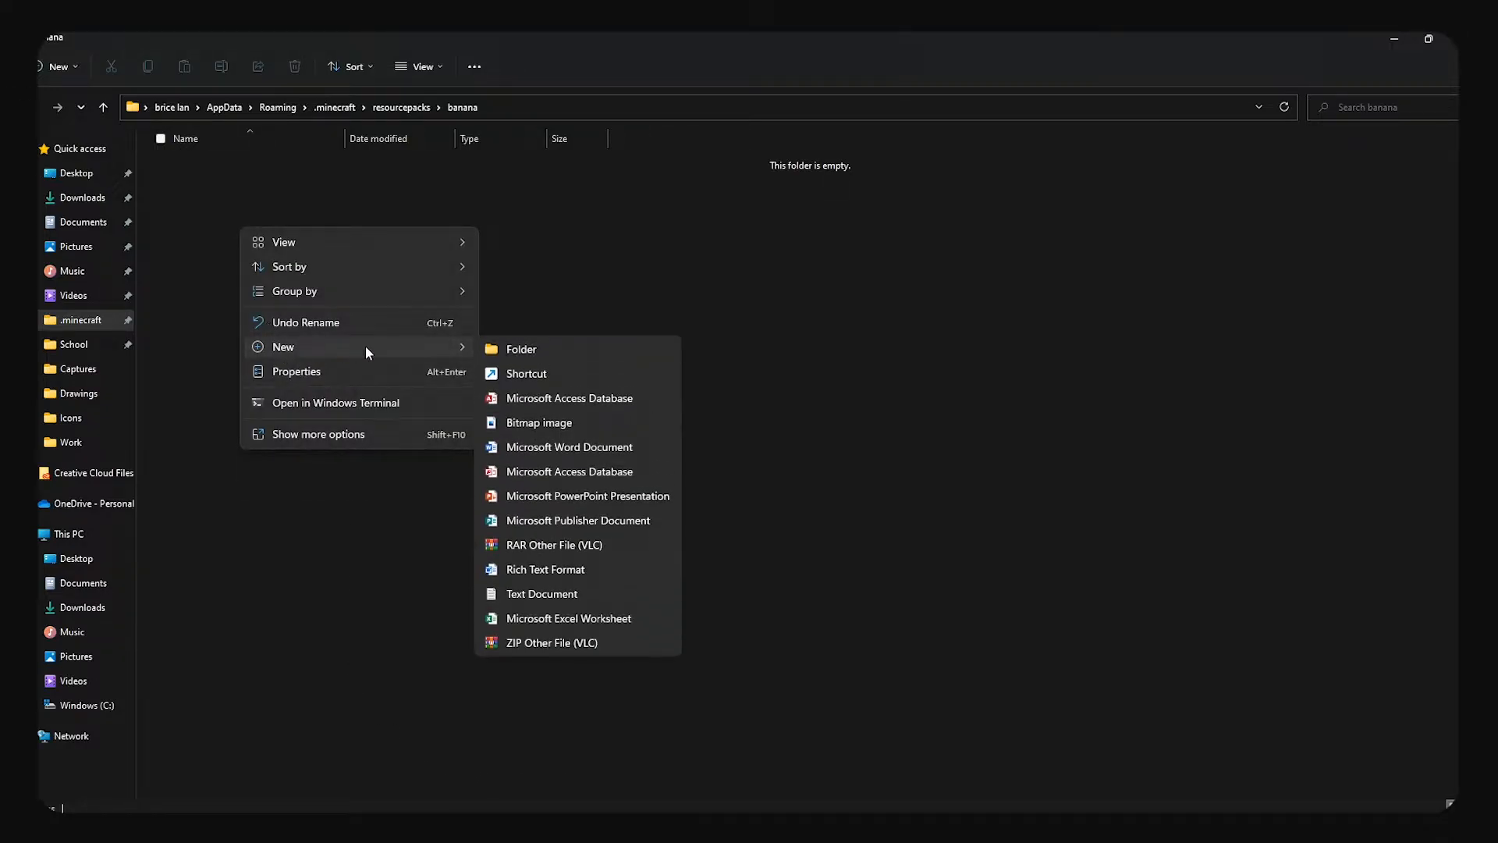
pyautogui.click(517, 349)
pyautogui.write('assets')
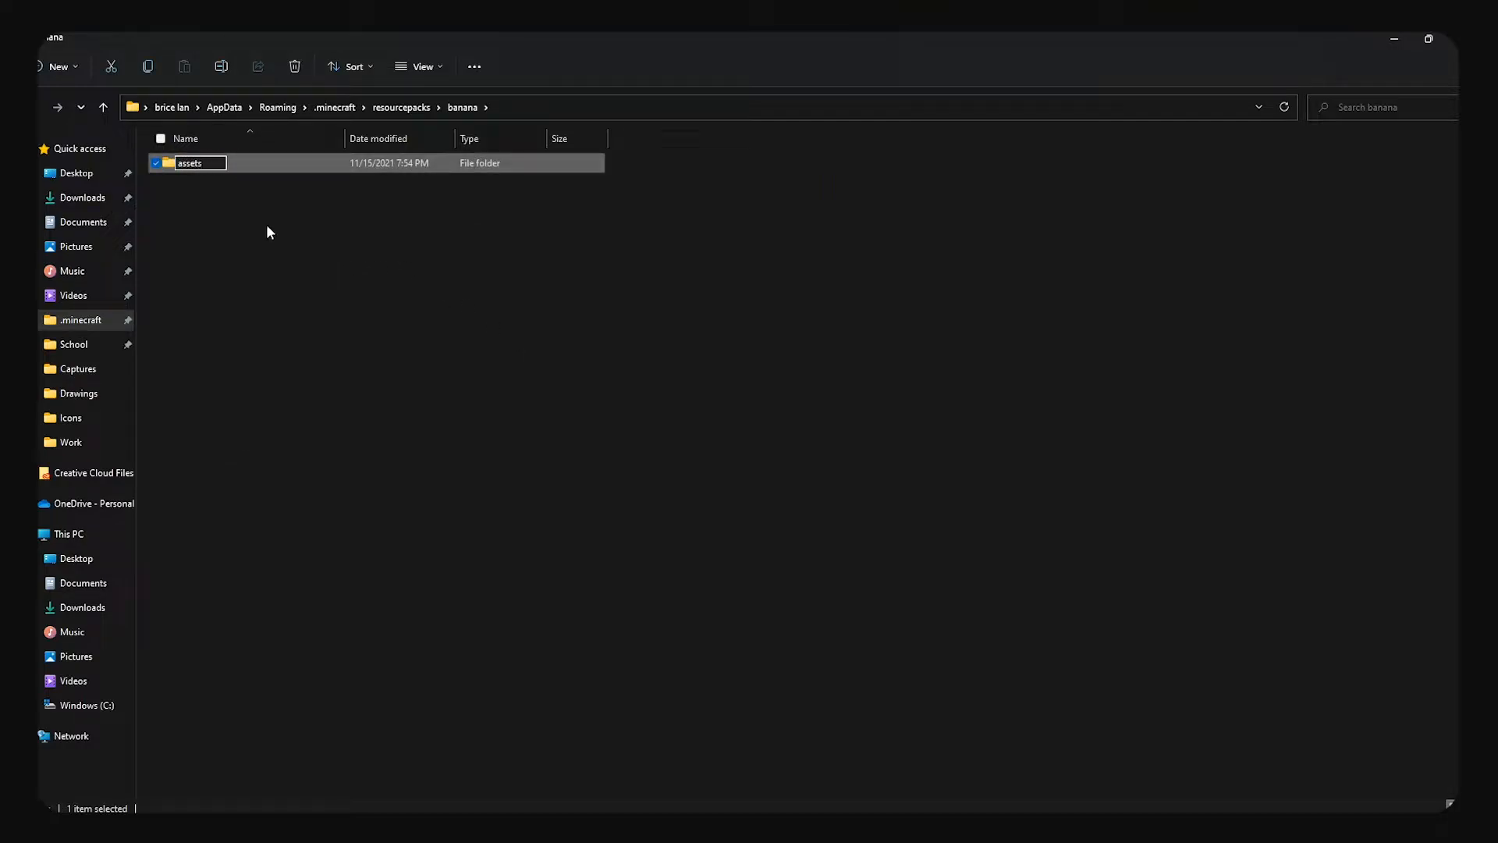
pyautogui.click(236, 161)
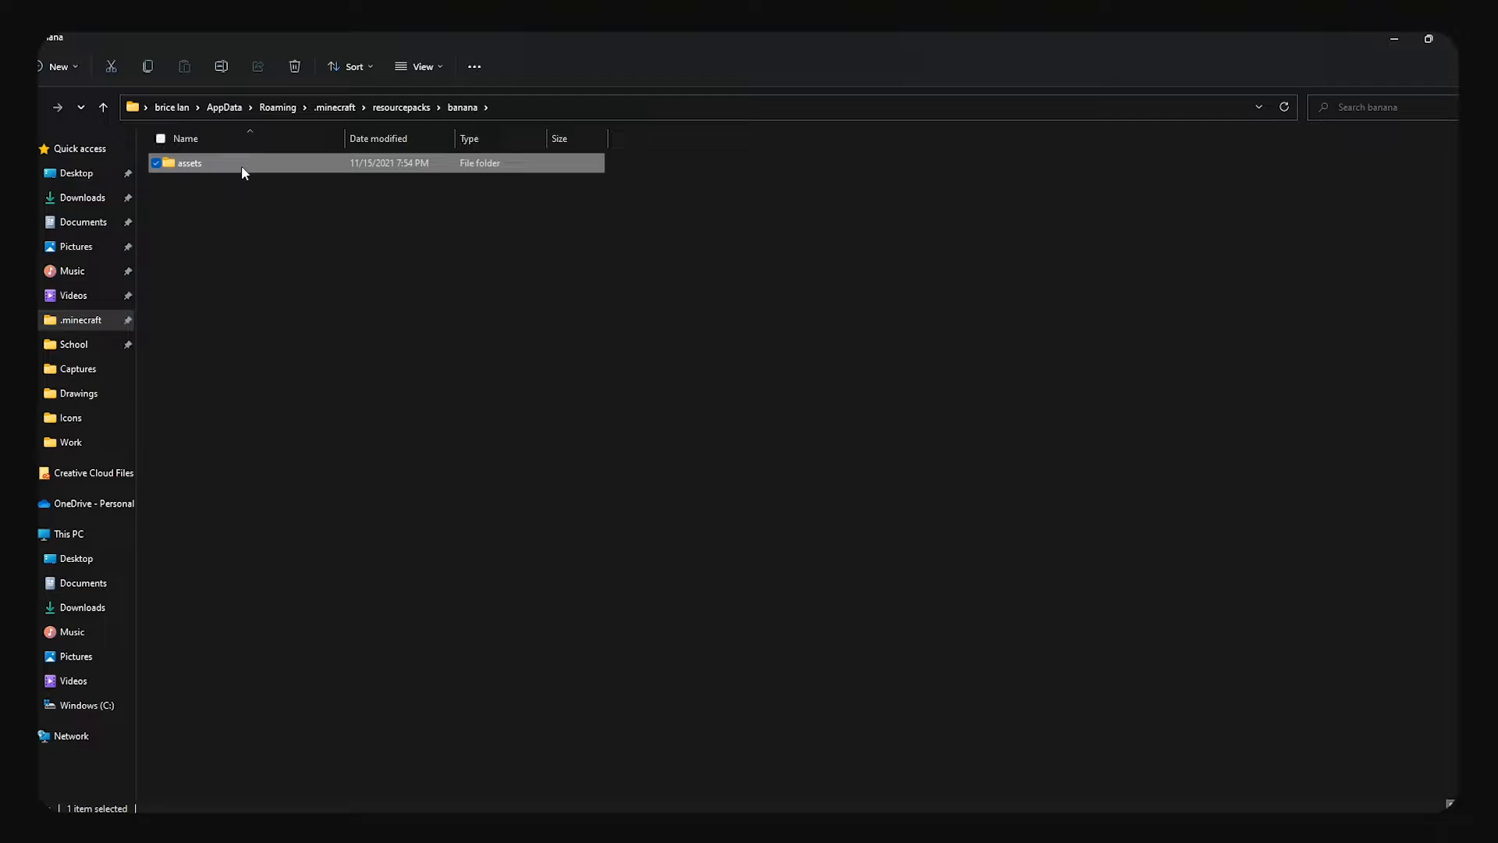
pyautogui.press('Delete')
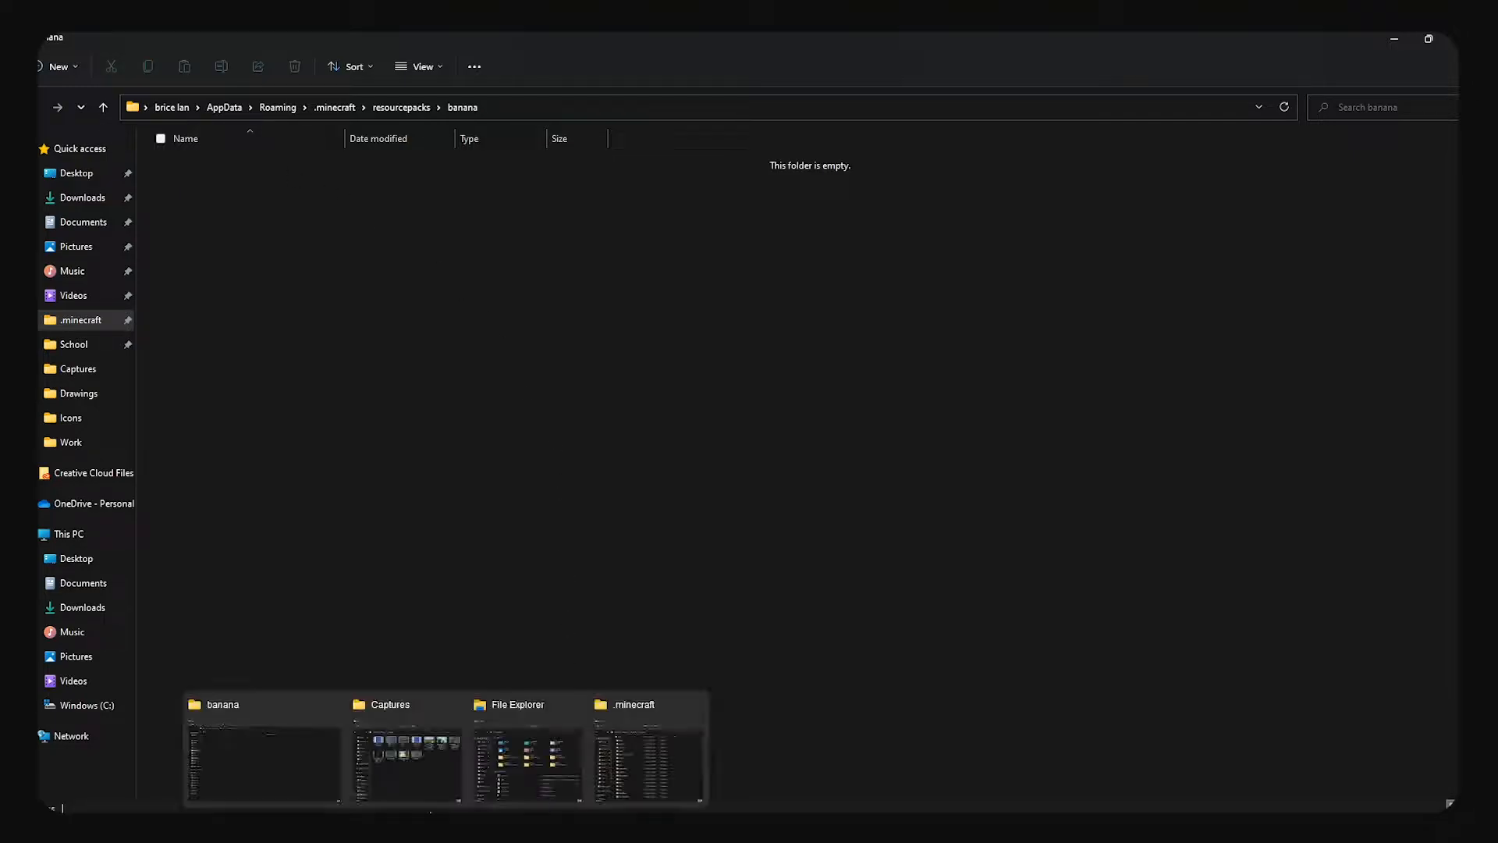
# - In the second .minecraft window, open the 1.17.1 folder inside the versions folder
pyautogui.click(654, 765)
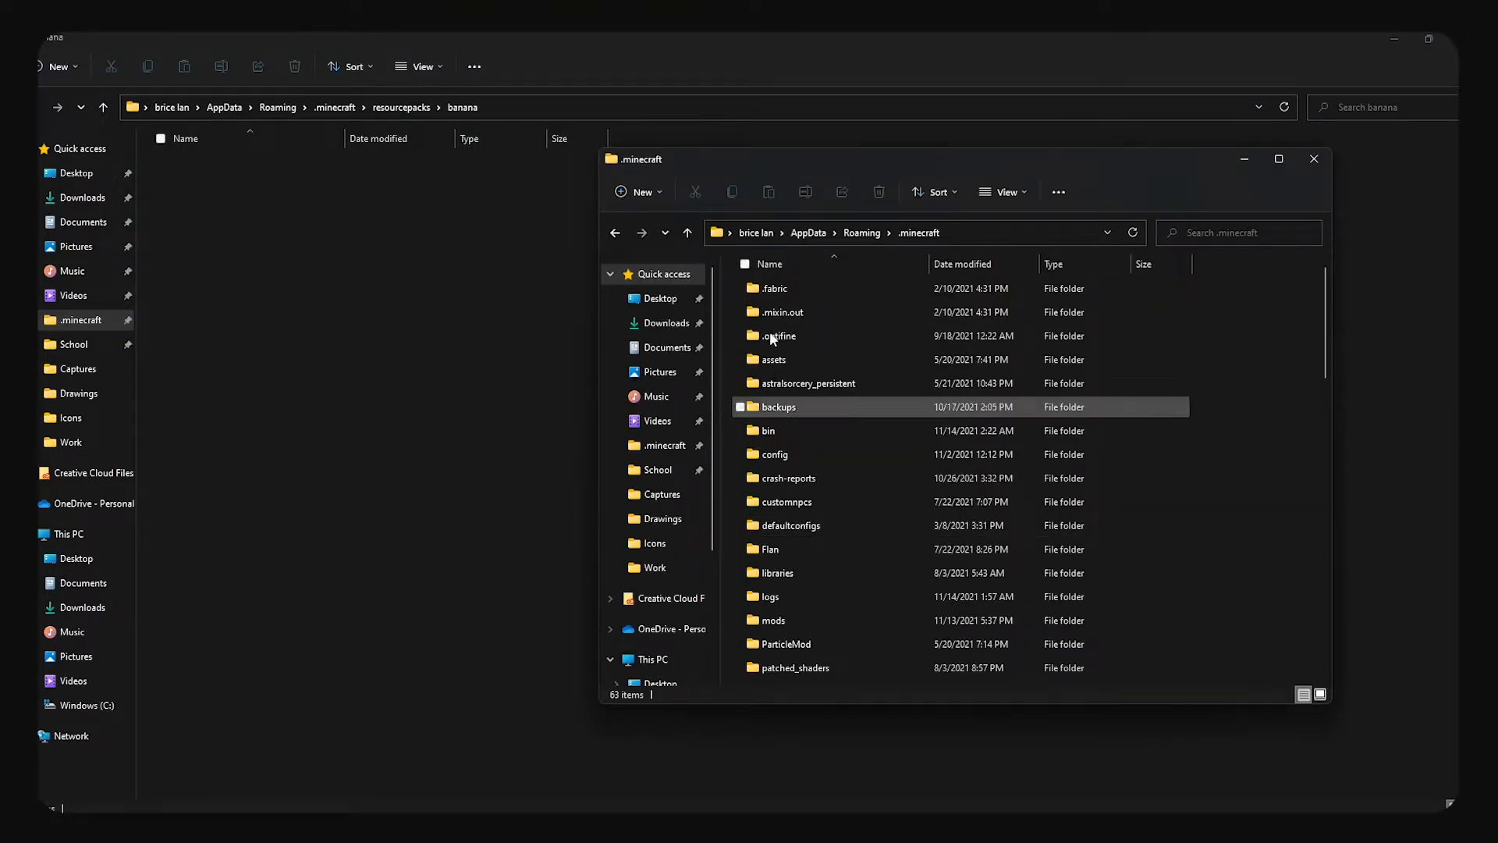
pyautogui.scroll(-2, 831, 538)
pyautogui.scroll(-4, 803, 578)
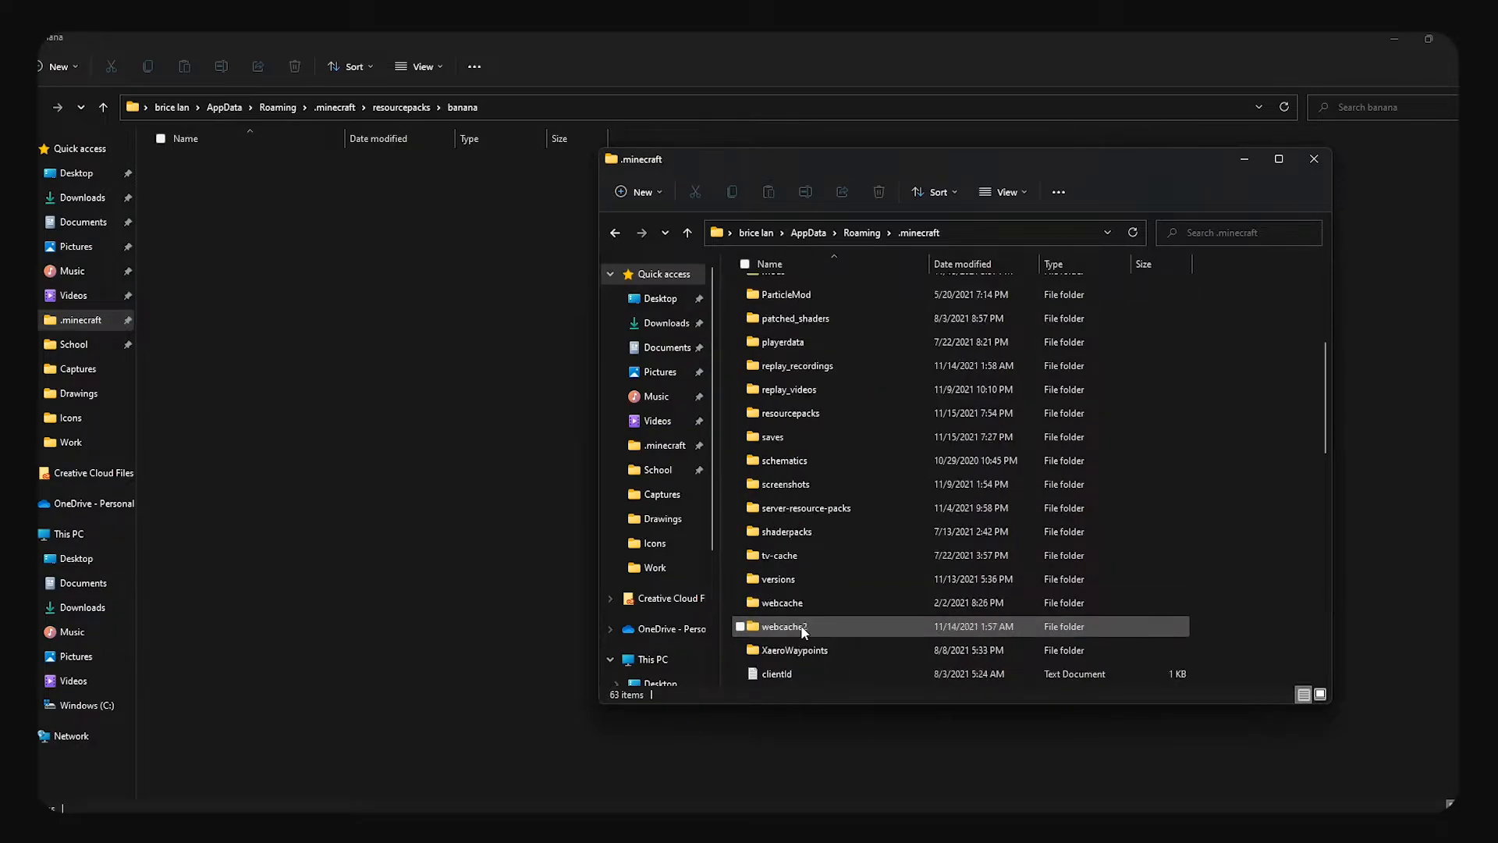
pyautogui.doubleClick(812, 507)
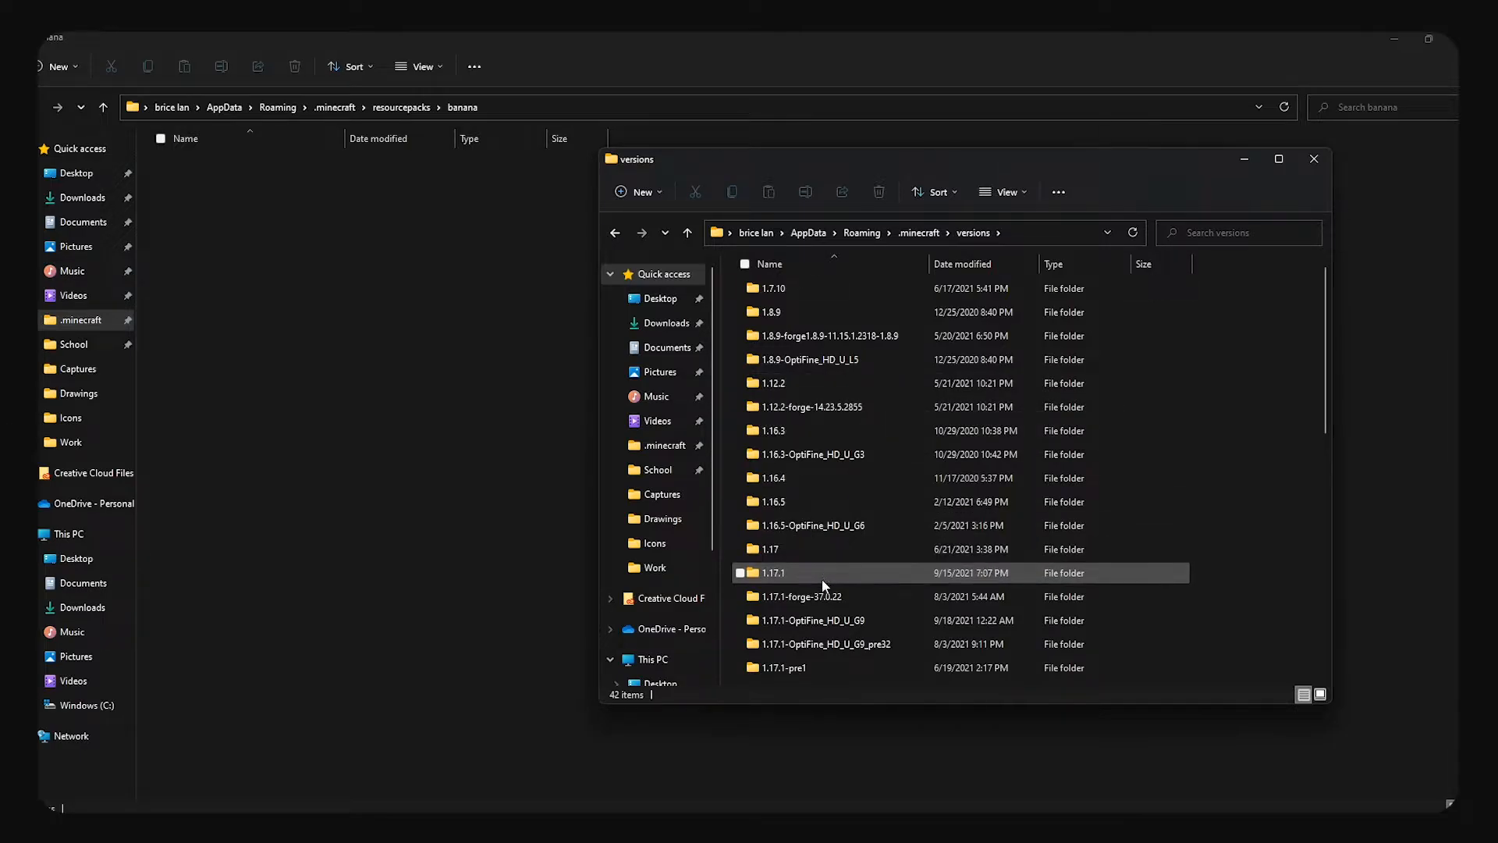
pyautogui.scroll(-8, 947, 429)
pyautogui.scroll(7, 947, 429)
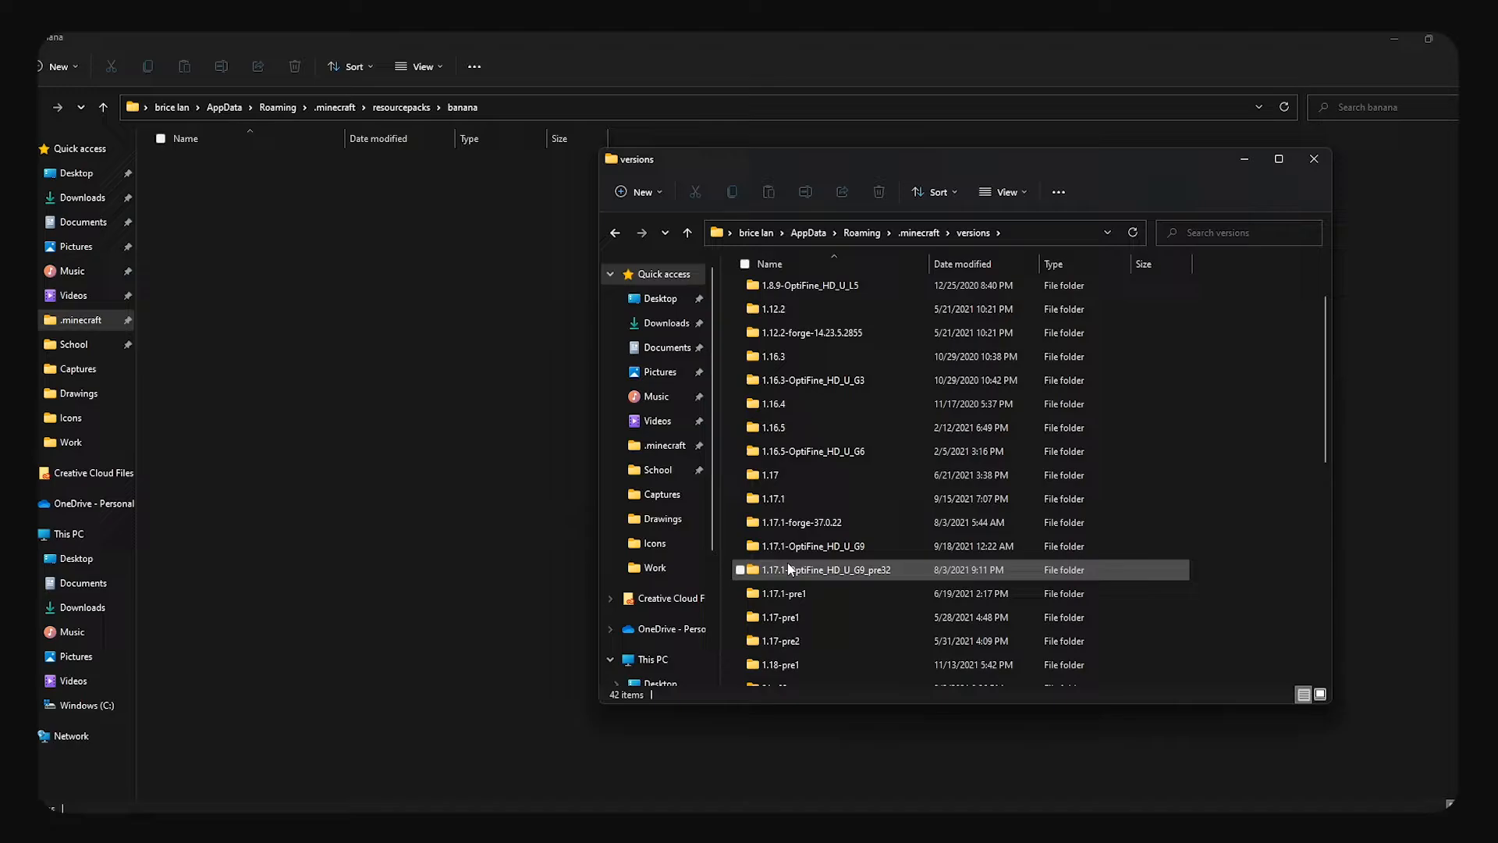
pyautogui.doubleClick(797, 498)
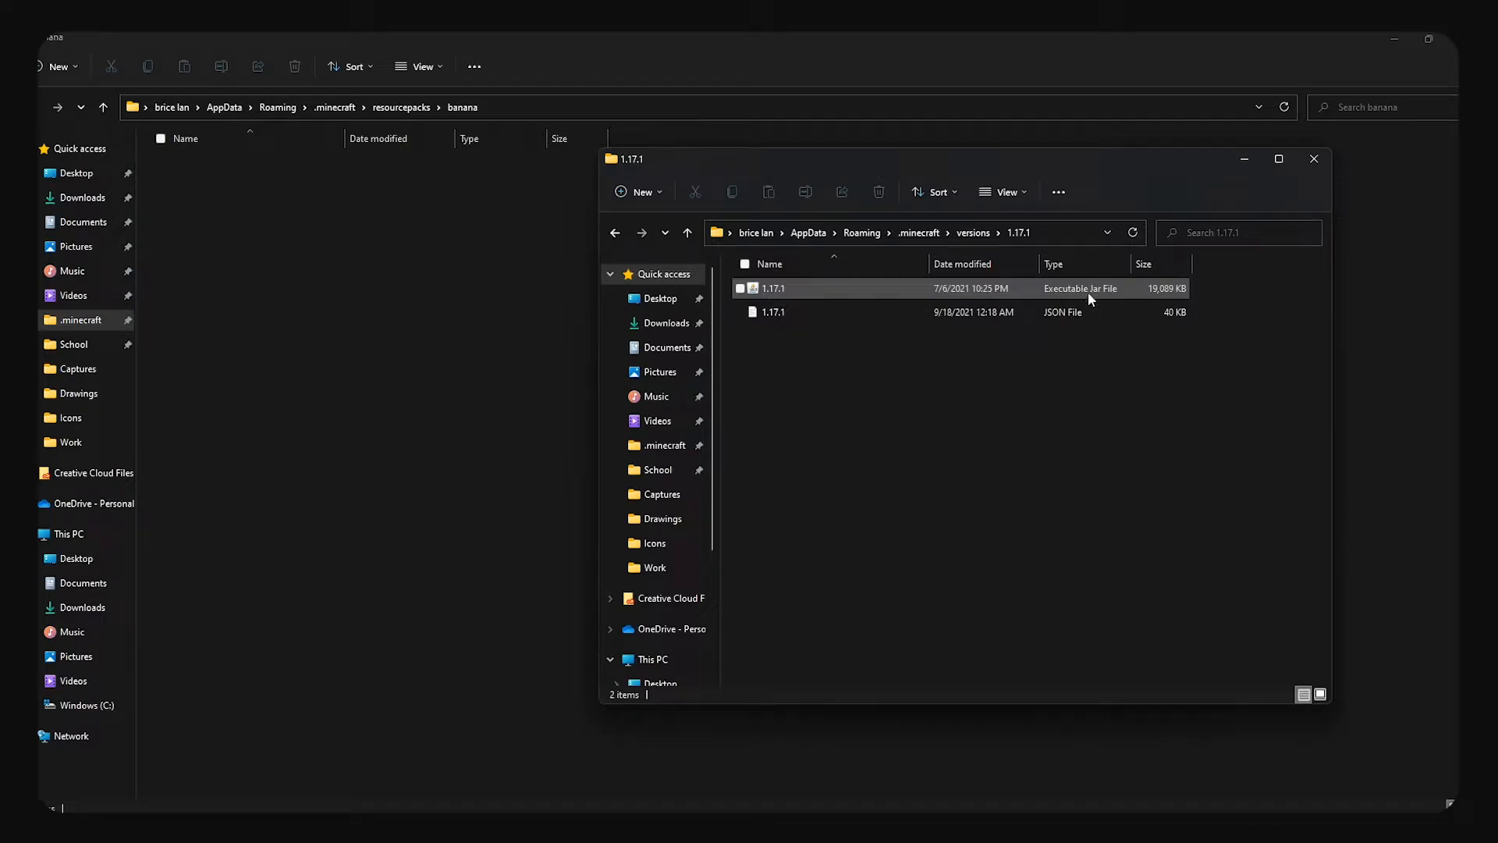
# - Extract the 1.17.1 executable jar file with WinRAR into a new Desktop folder named 1.17.1
pyautogui.click(801, 288)
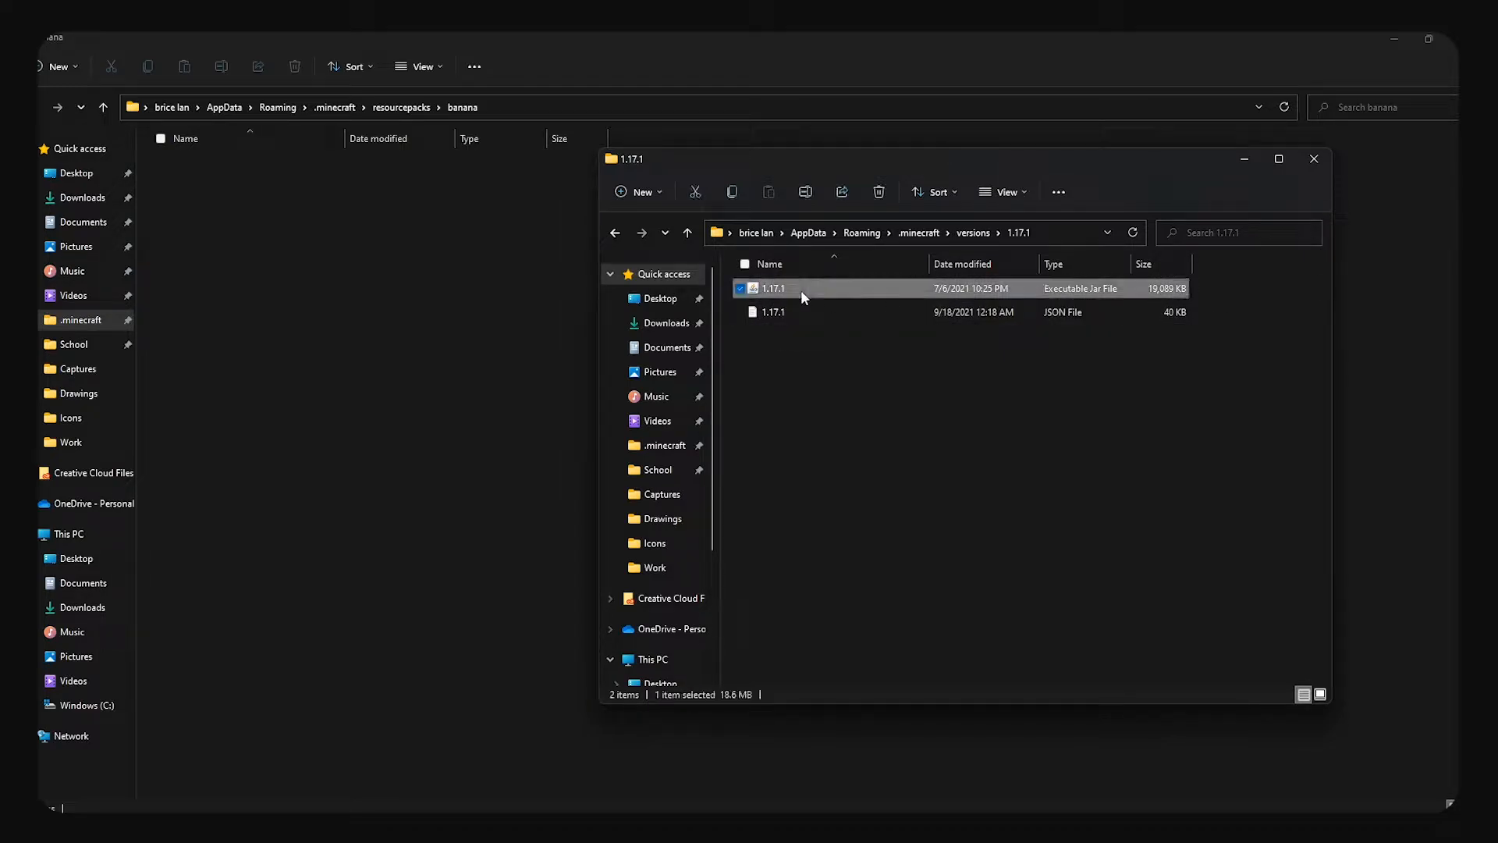
pyautogui.rightClick(800, 293)
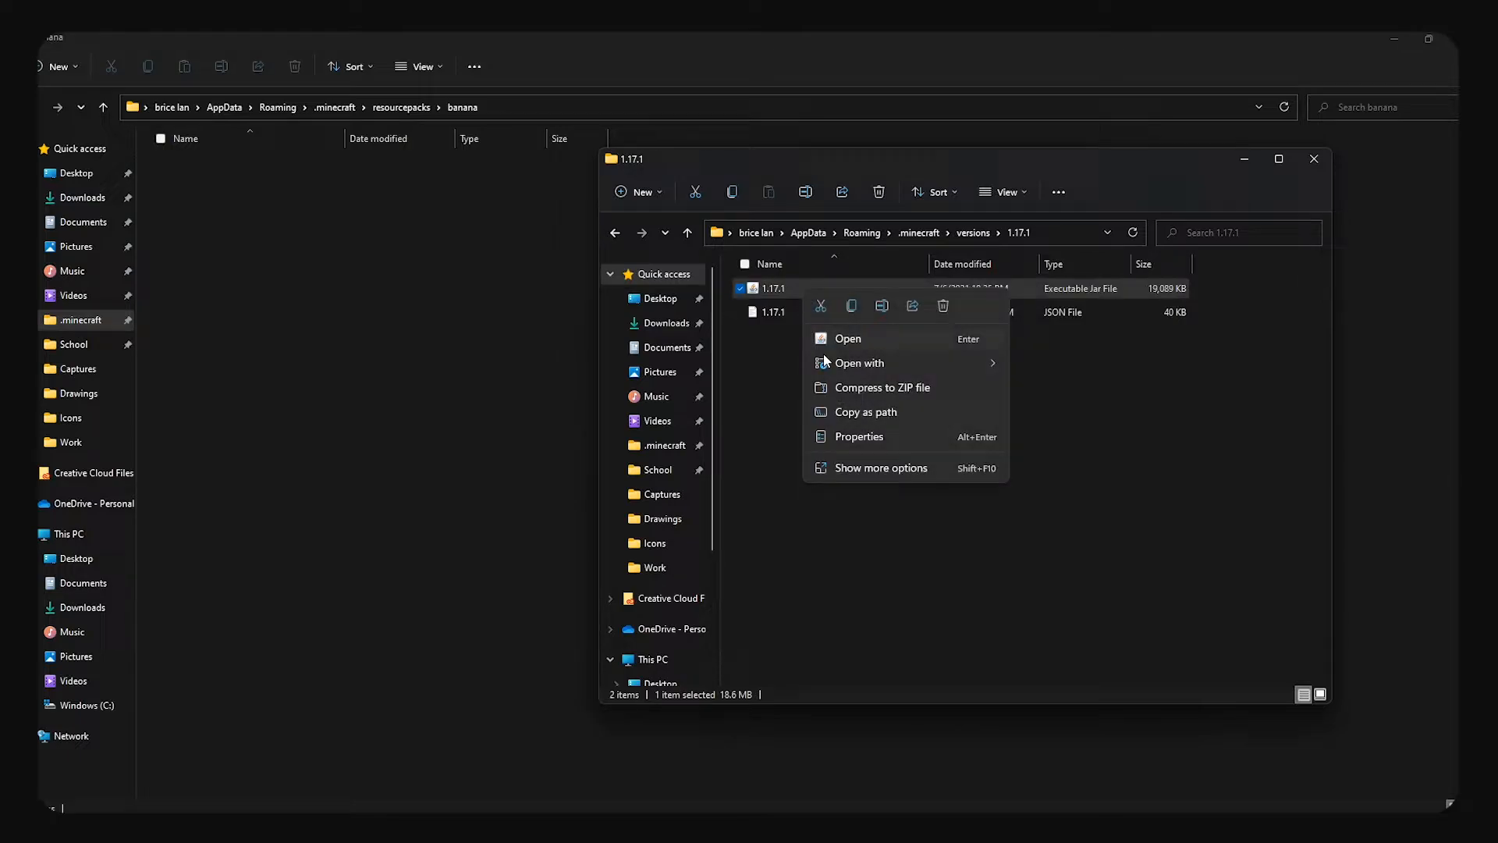
pyautogui.click(863, 465)
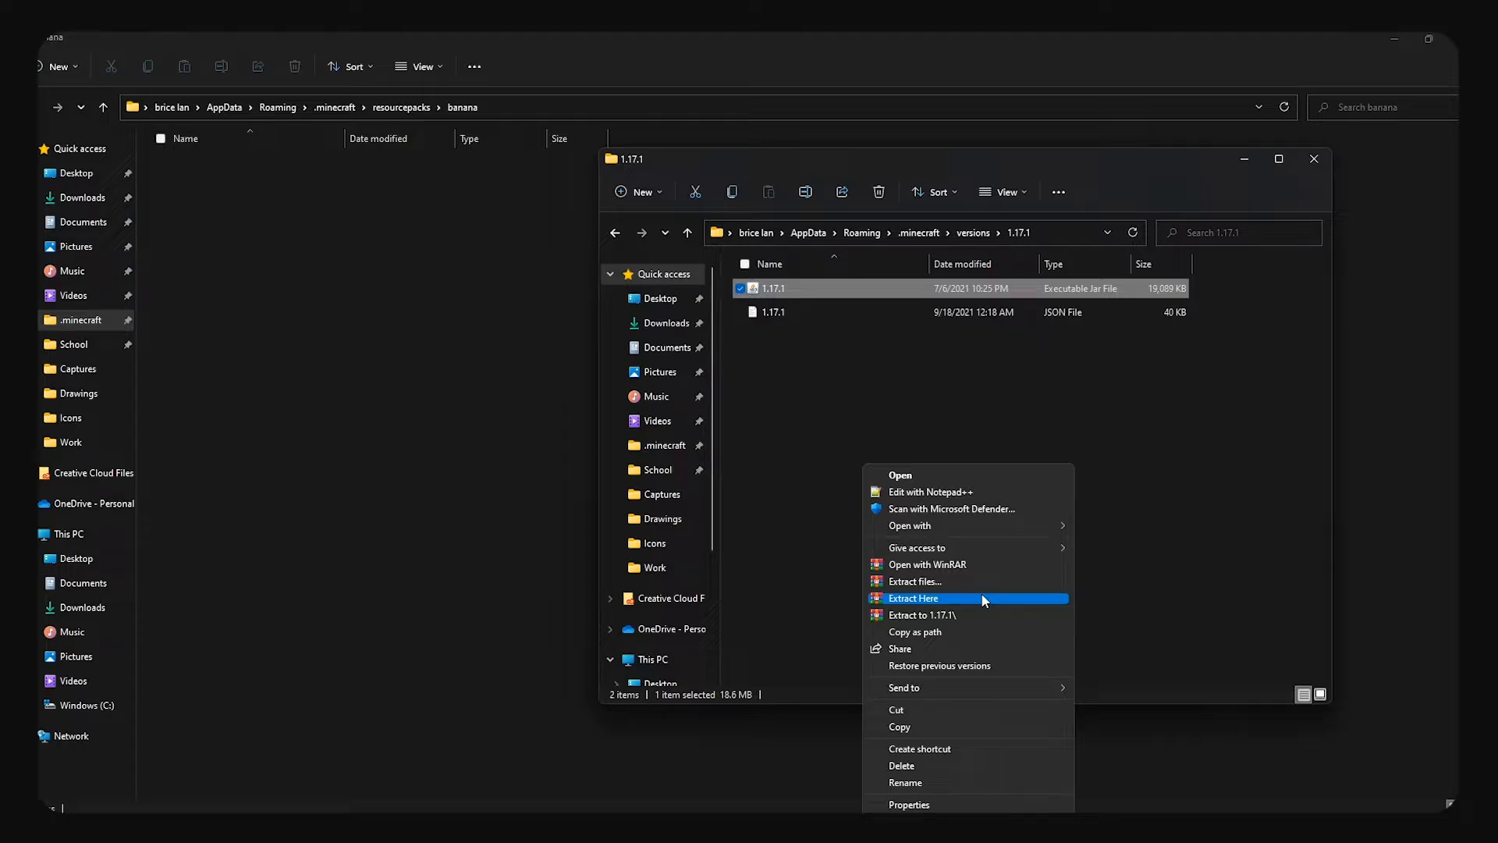
pyautogui.click(953, 585)
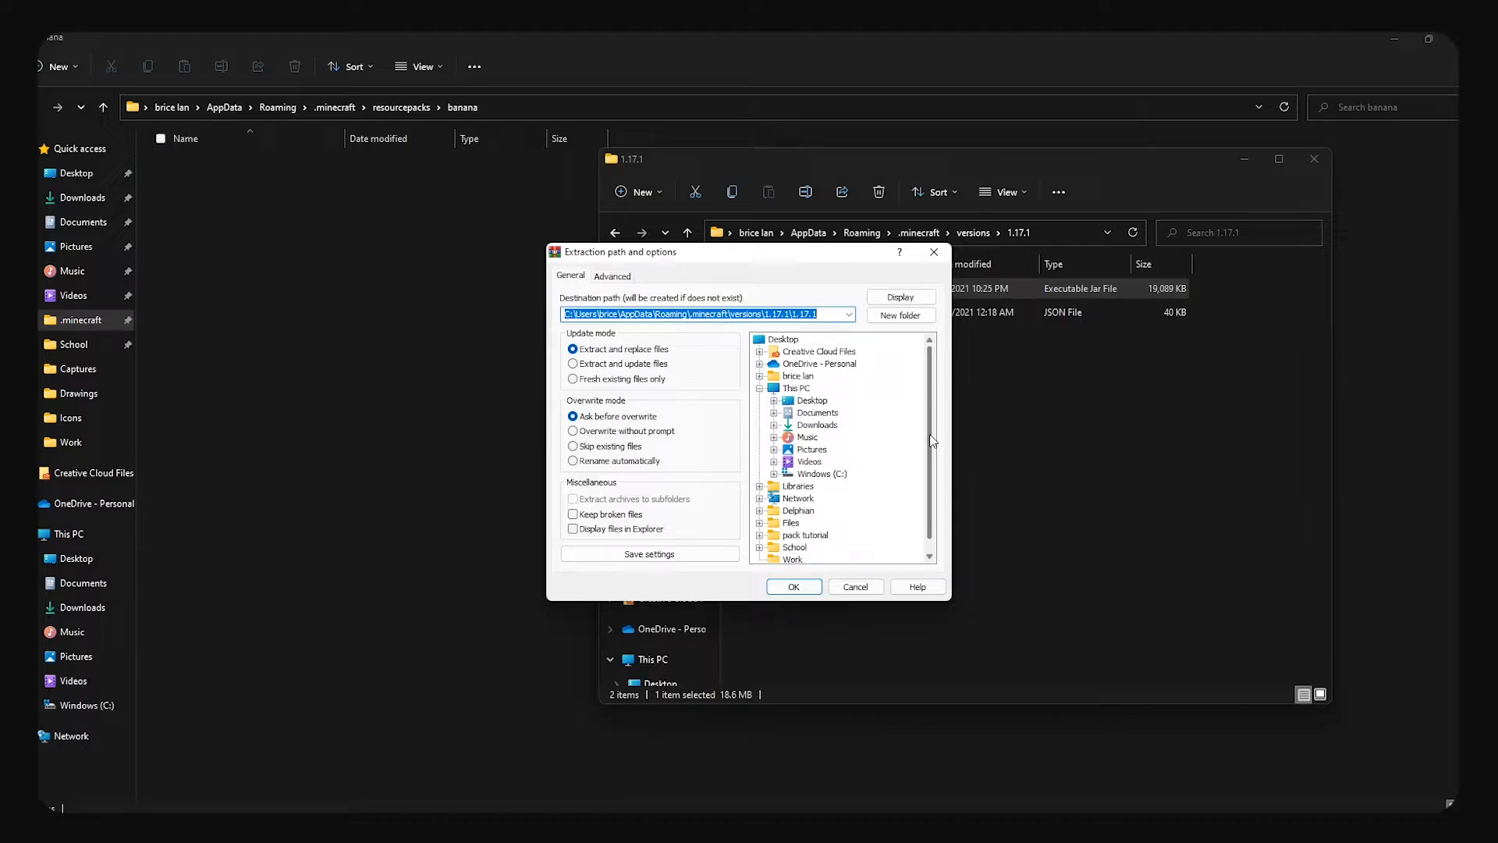
pyautogui.click(812, 400)
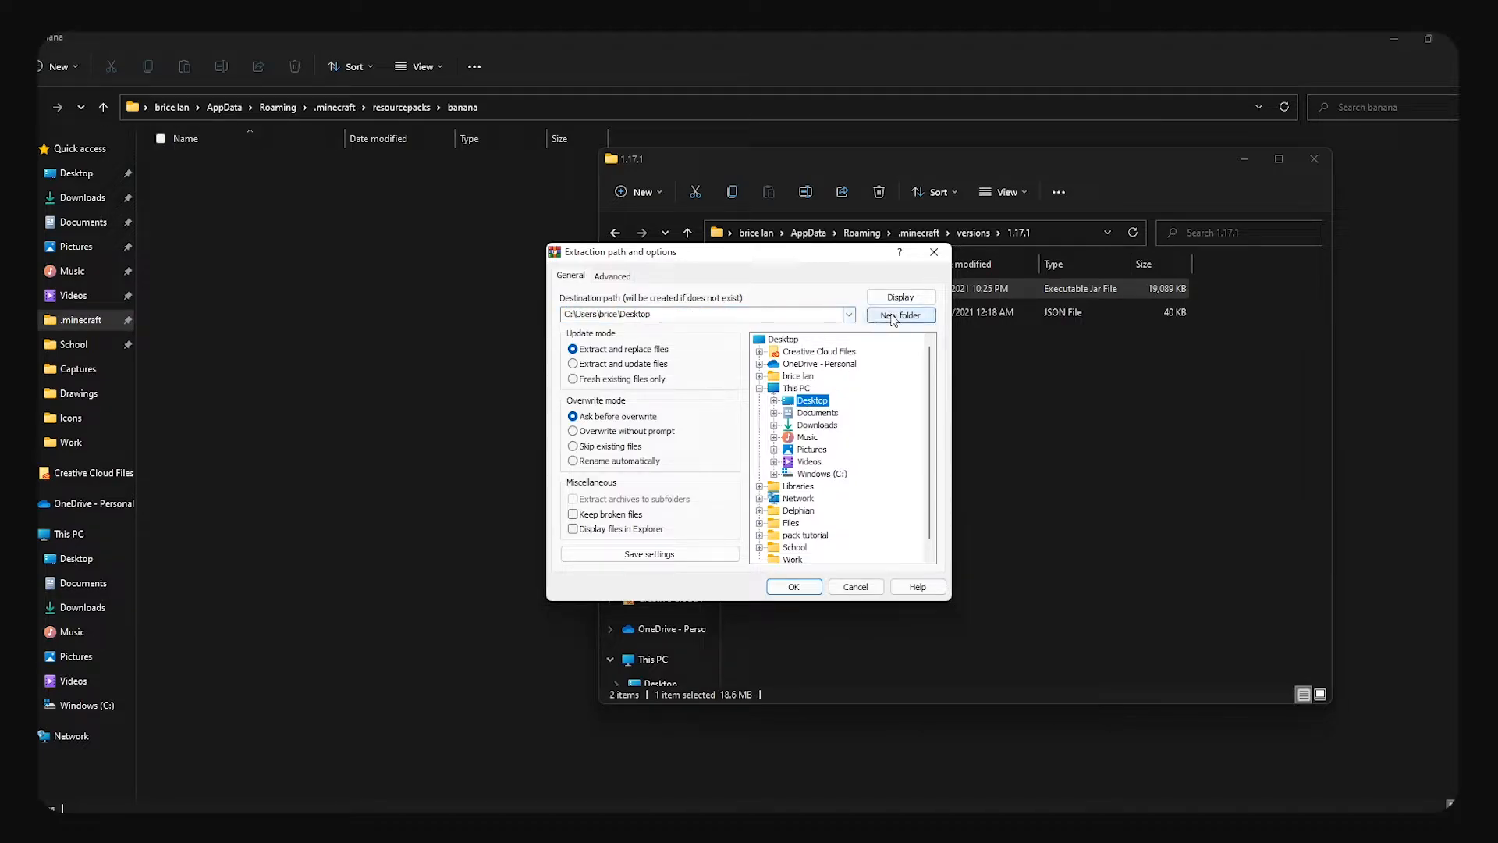
pyautogui.click(893, 315)
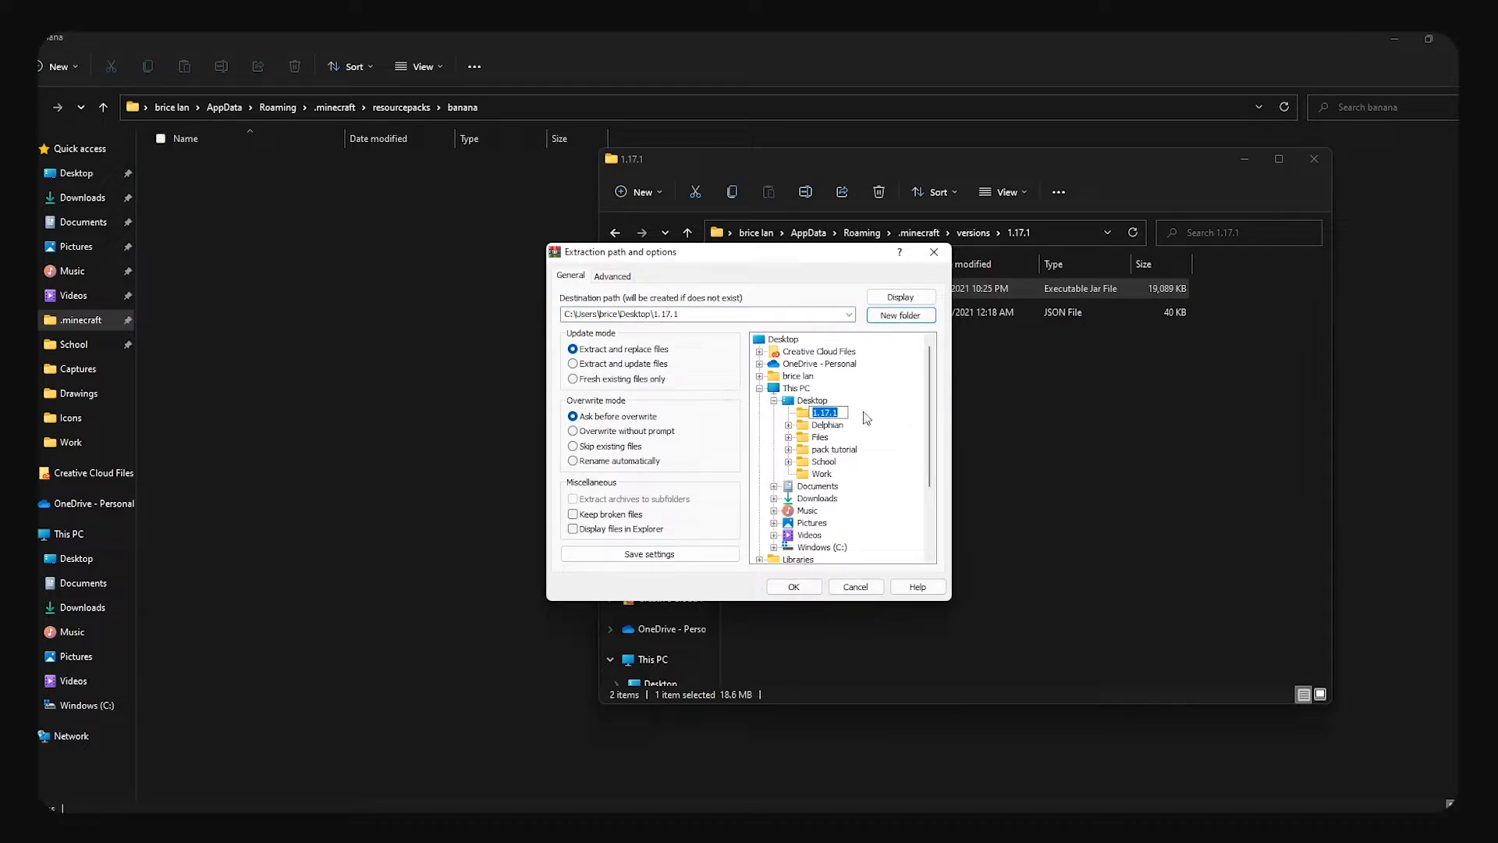
pyautogui.click(811, 591)
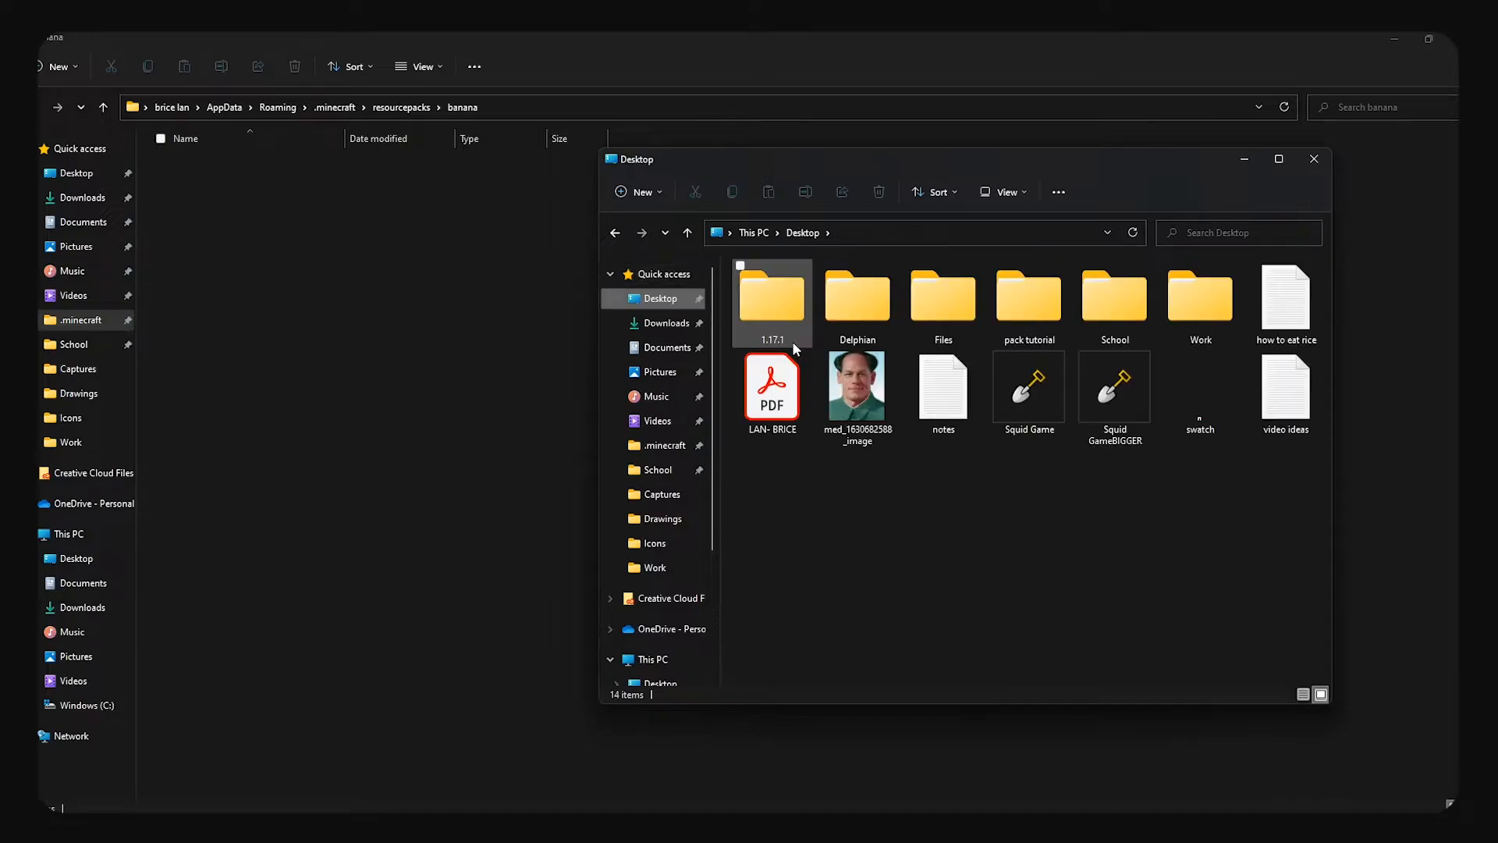
# - Move the assets folder from the extracted 1.17.1 folder on the Desktop into the banana folder, and close the 1.17.1 window
pyautogui.doubleClick(788, 310)
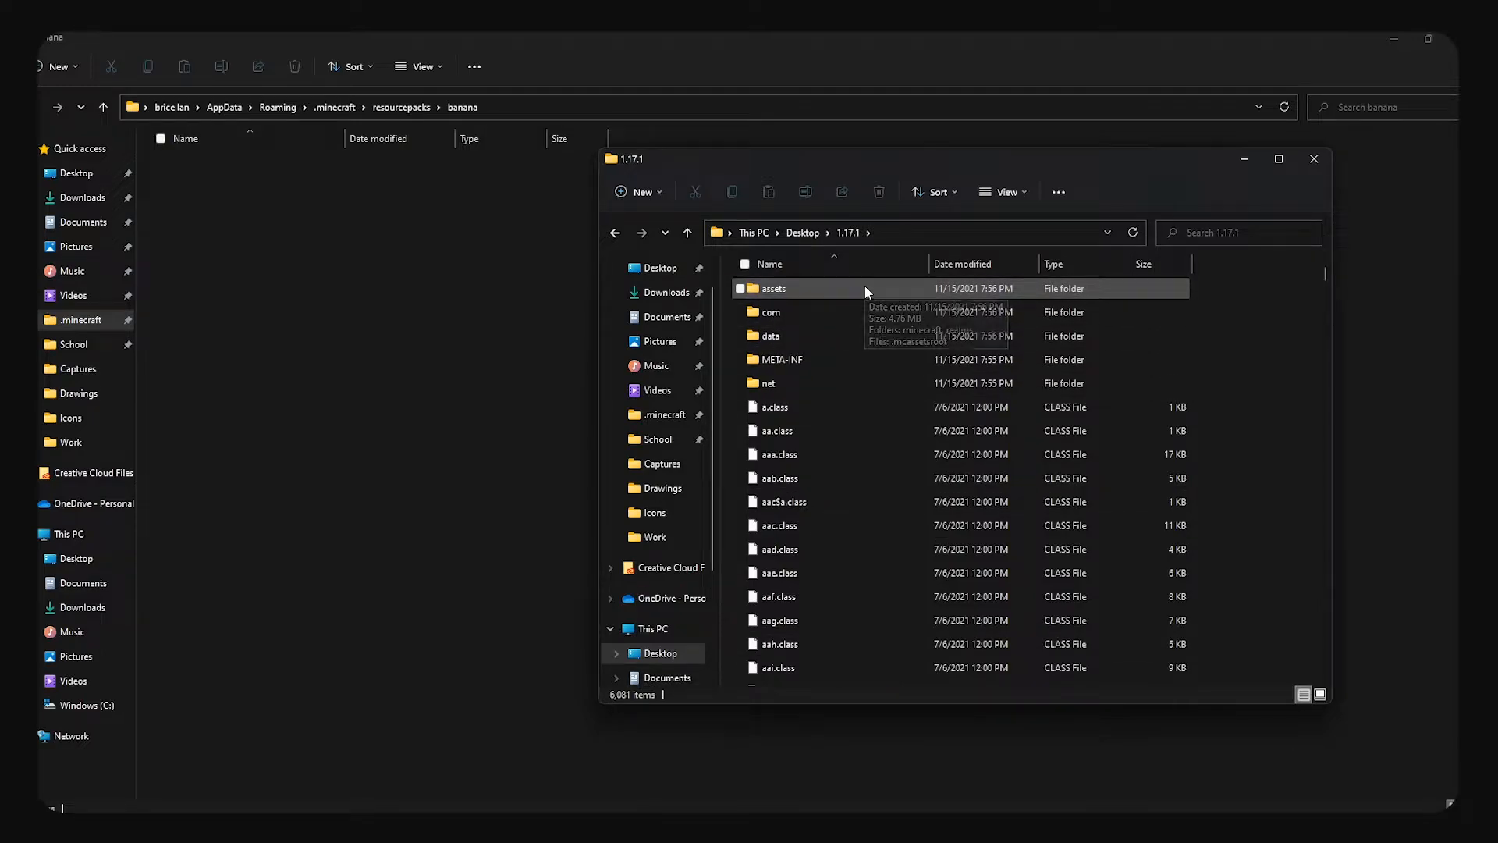
pyautogui.click(816, 291)
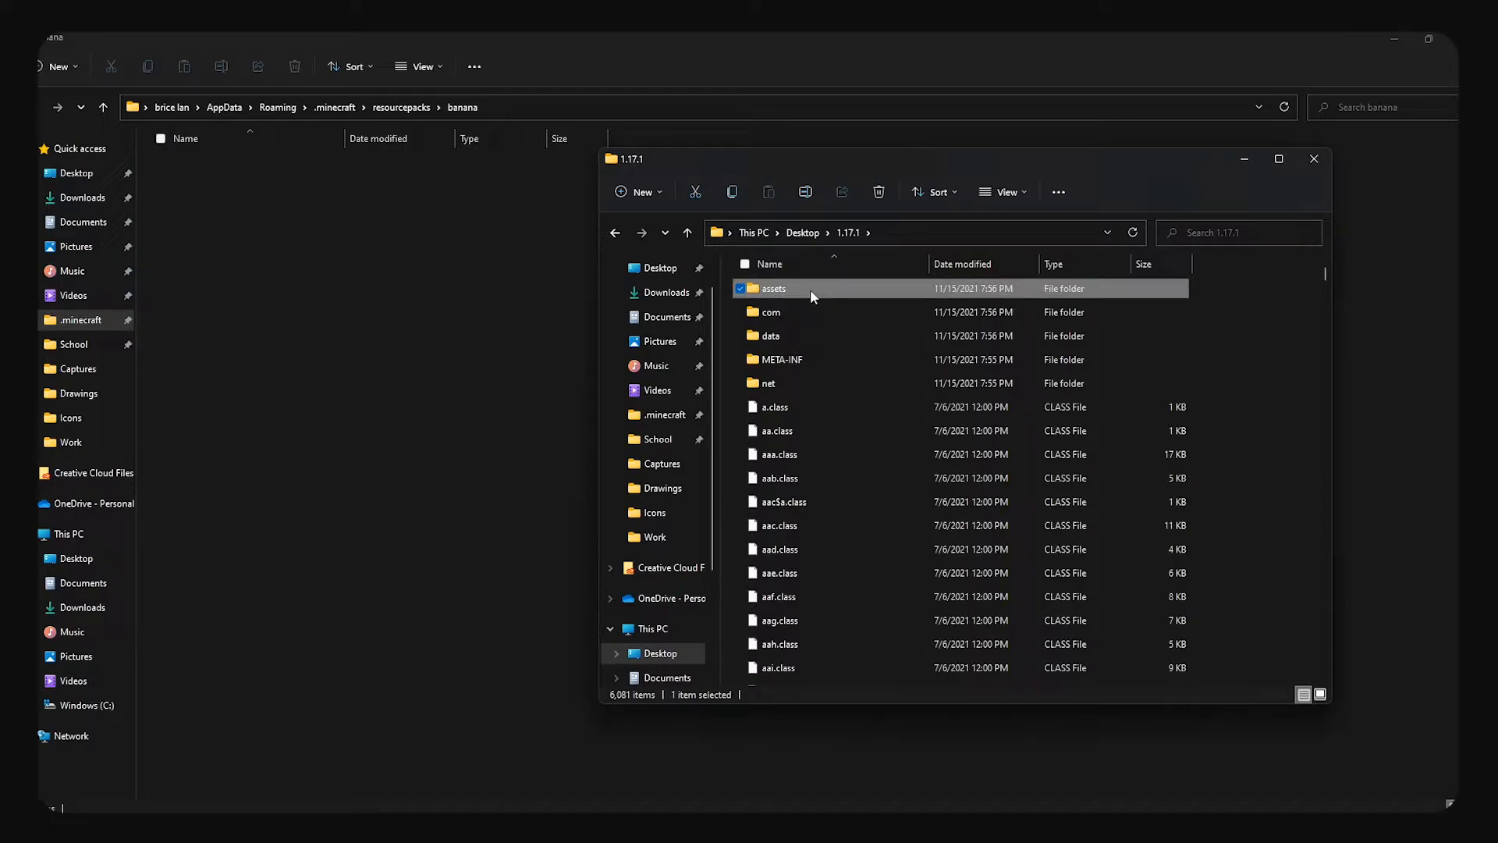
pyautogui.moveTo(810, 289); pyautogui.dragTo(231, 273)
pyautogui.moveTo(446, 827)
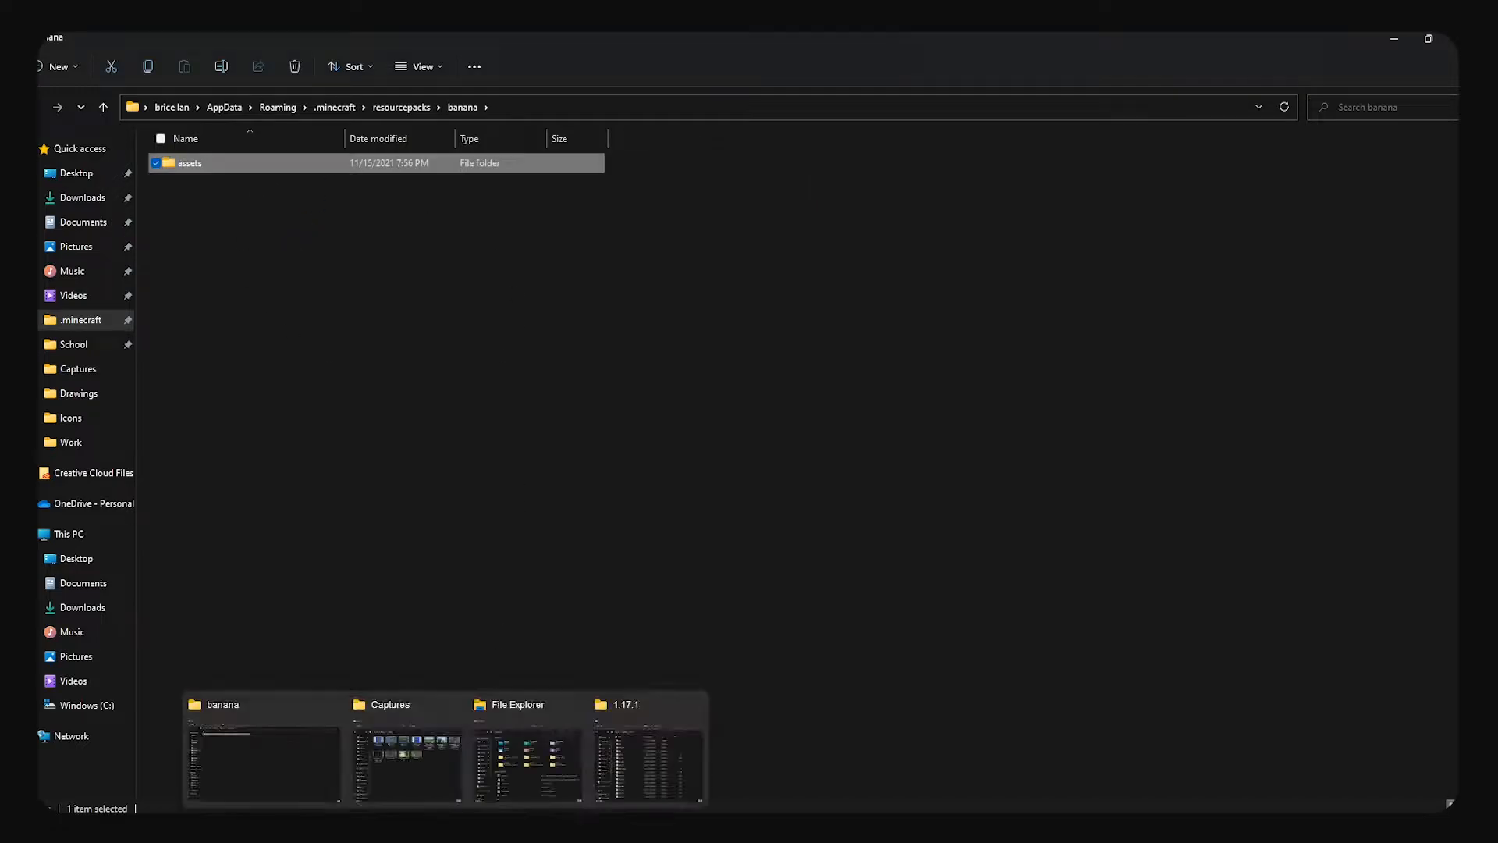
pyautogui.click(646, 764)
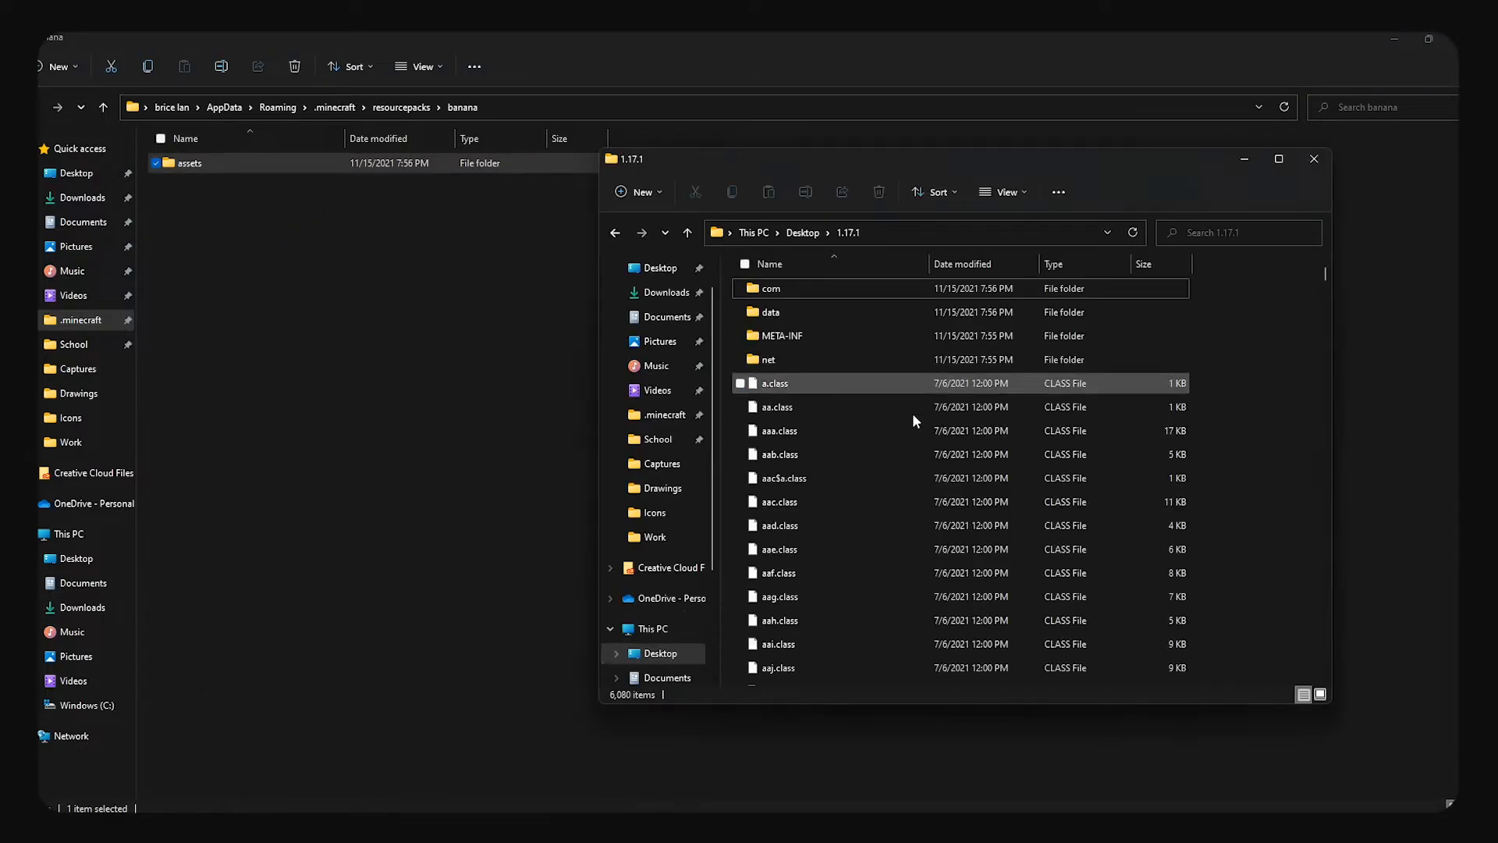
pyautogui.click(1314, 159)
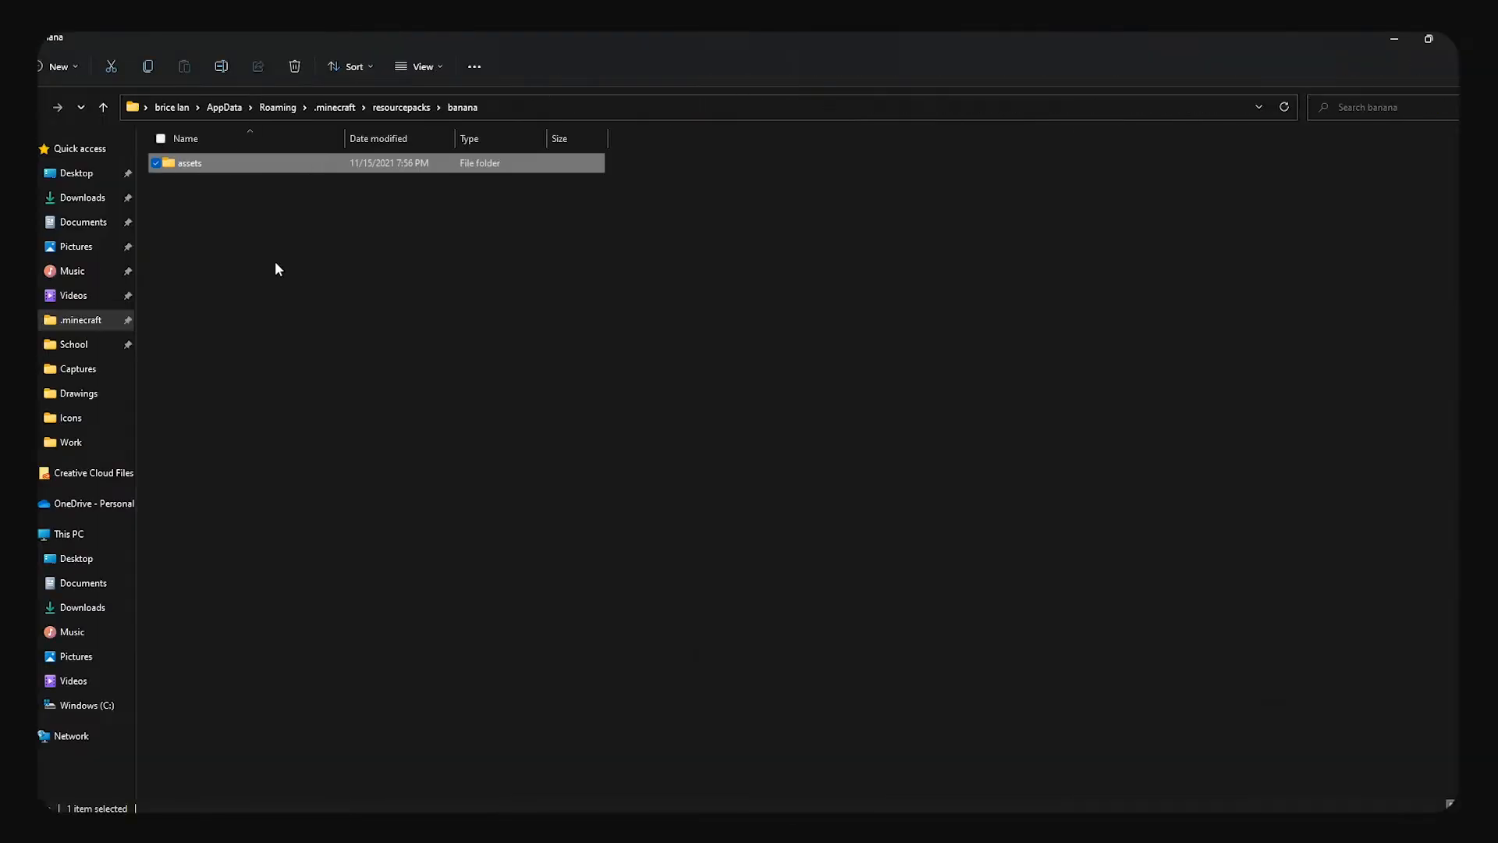
# - Create a new text document in the banana folder and open it in Notepad
pyautogui.click(274, 261)
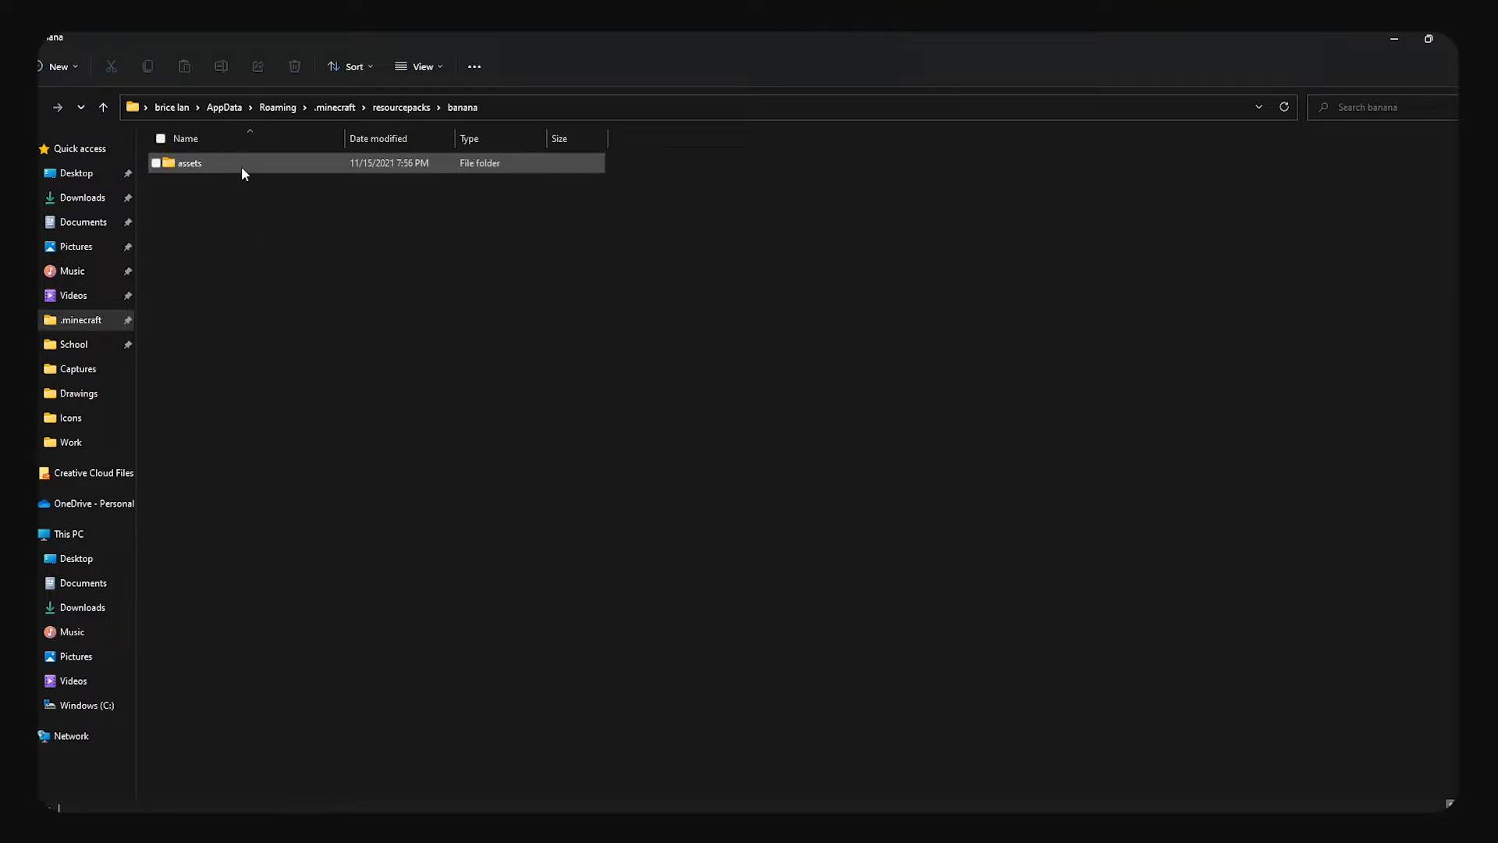
pyautogui.rightClick(311, 217)
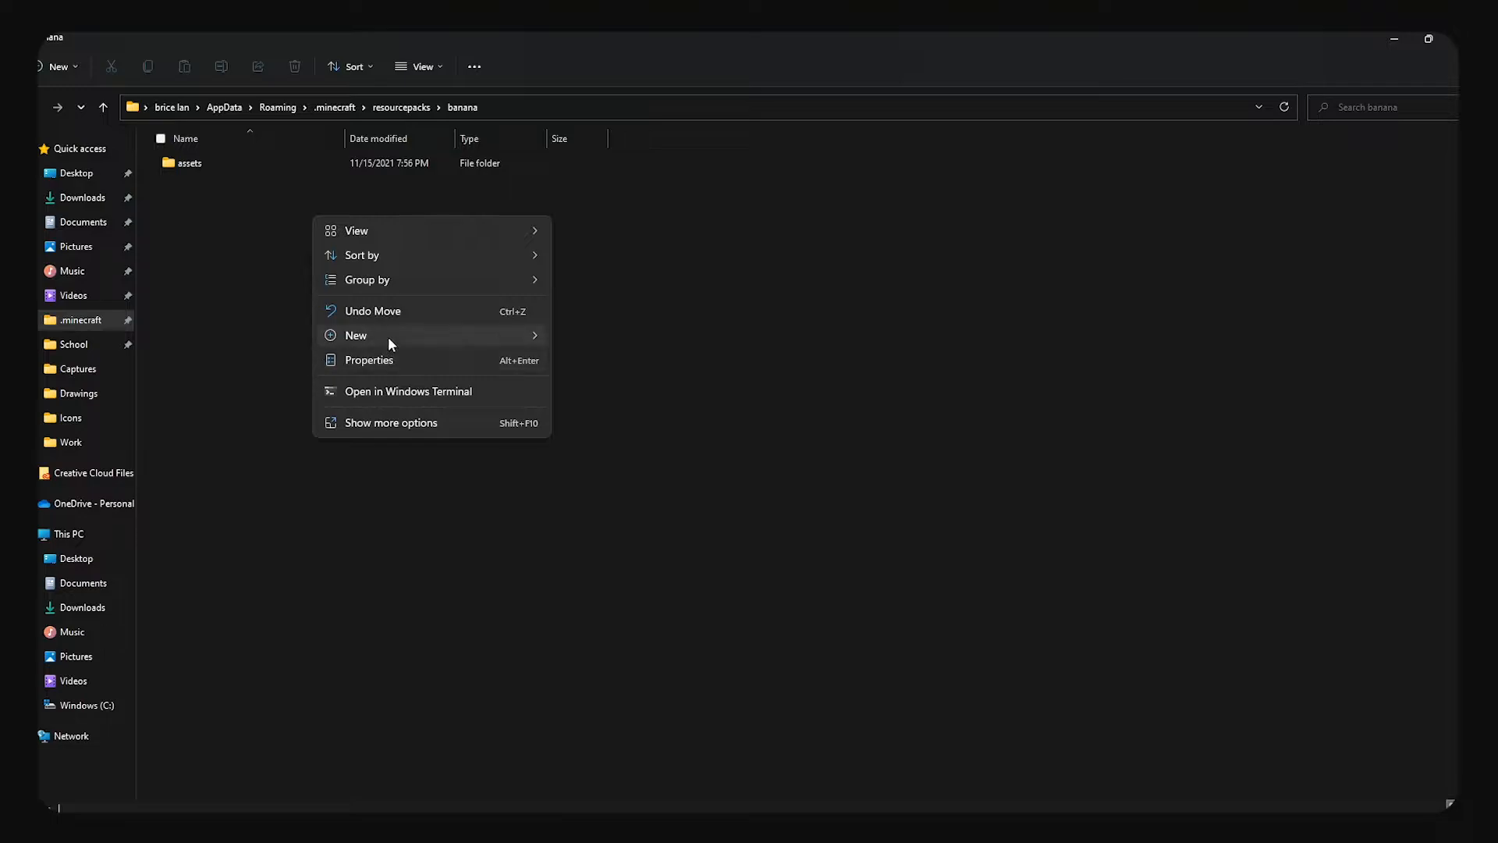
pyautogui.moveTo(387, 336)
pyautogui.click(614, 582)
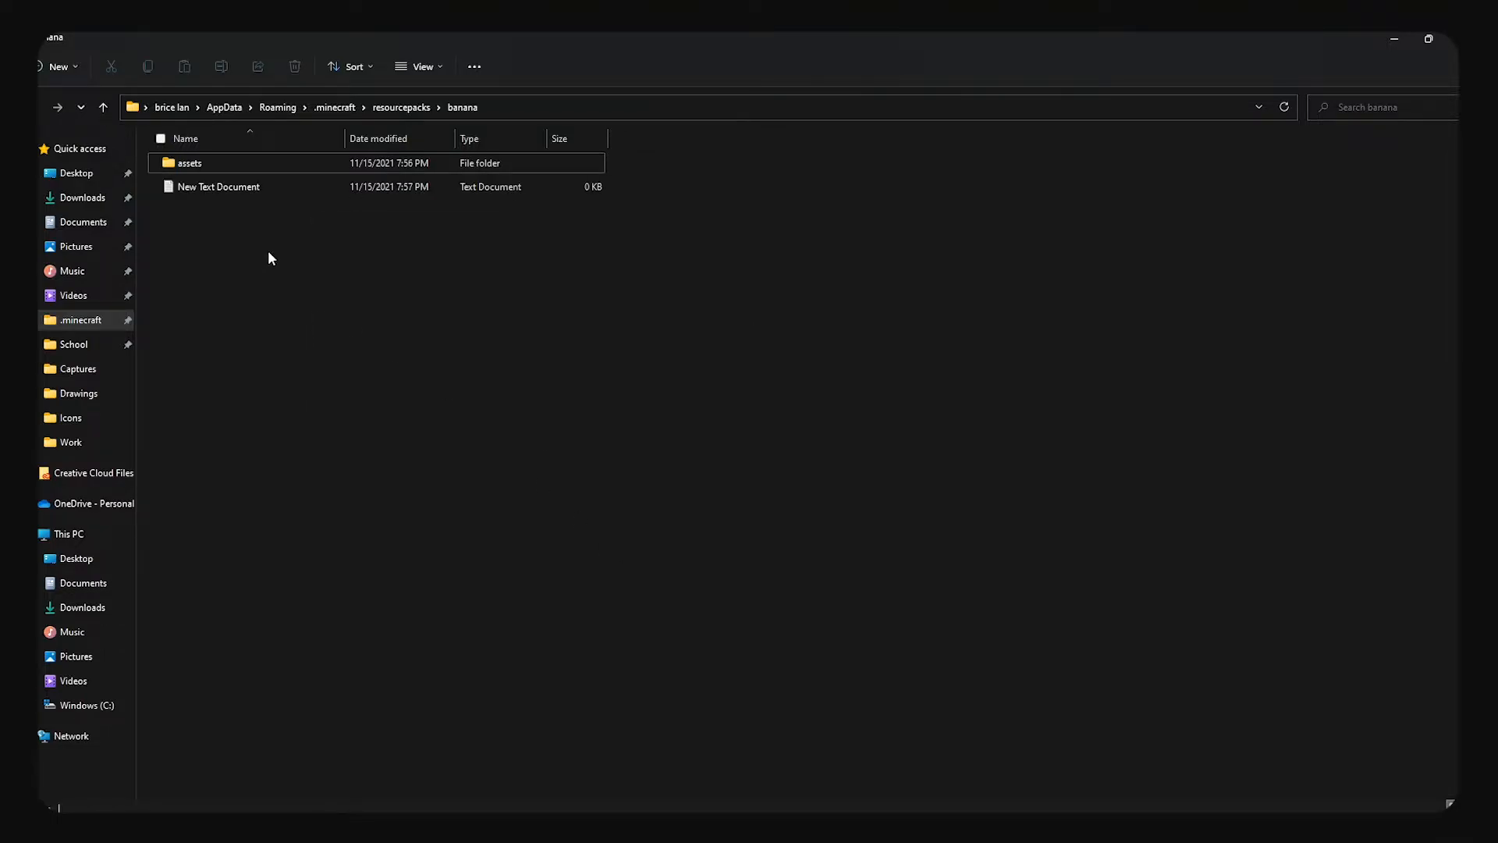
pyautogui.click(287, 189)
pyautogui.doubleClick(287, 189)
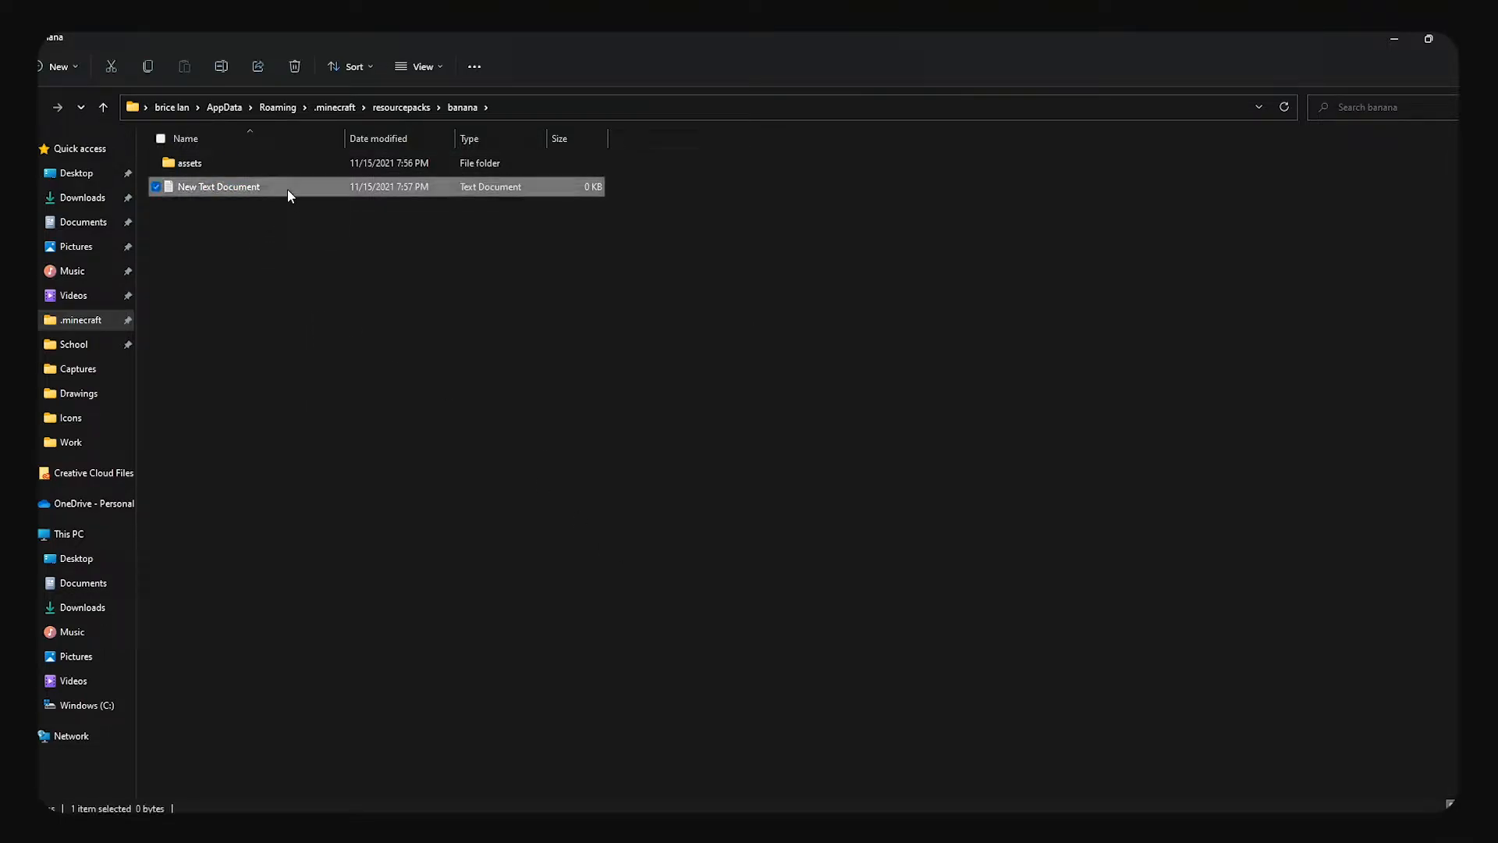
# - Write the JSON pack block with the description "-Toofee" and set pack_format to 7, the number for Minecraft 1.17
pyautogui.write('{   "pack": {     "pack_format": 1,     "description": "-Toofee"   } }')
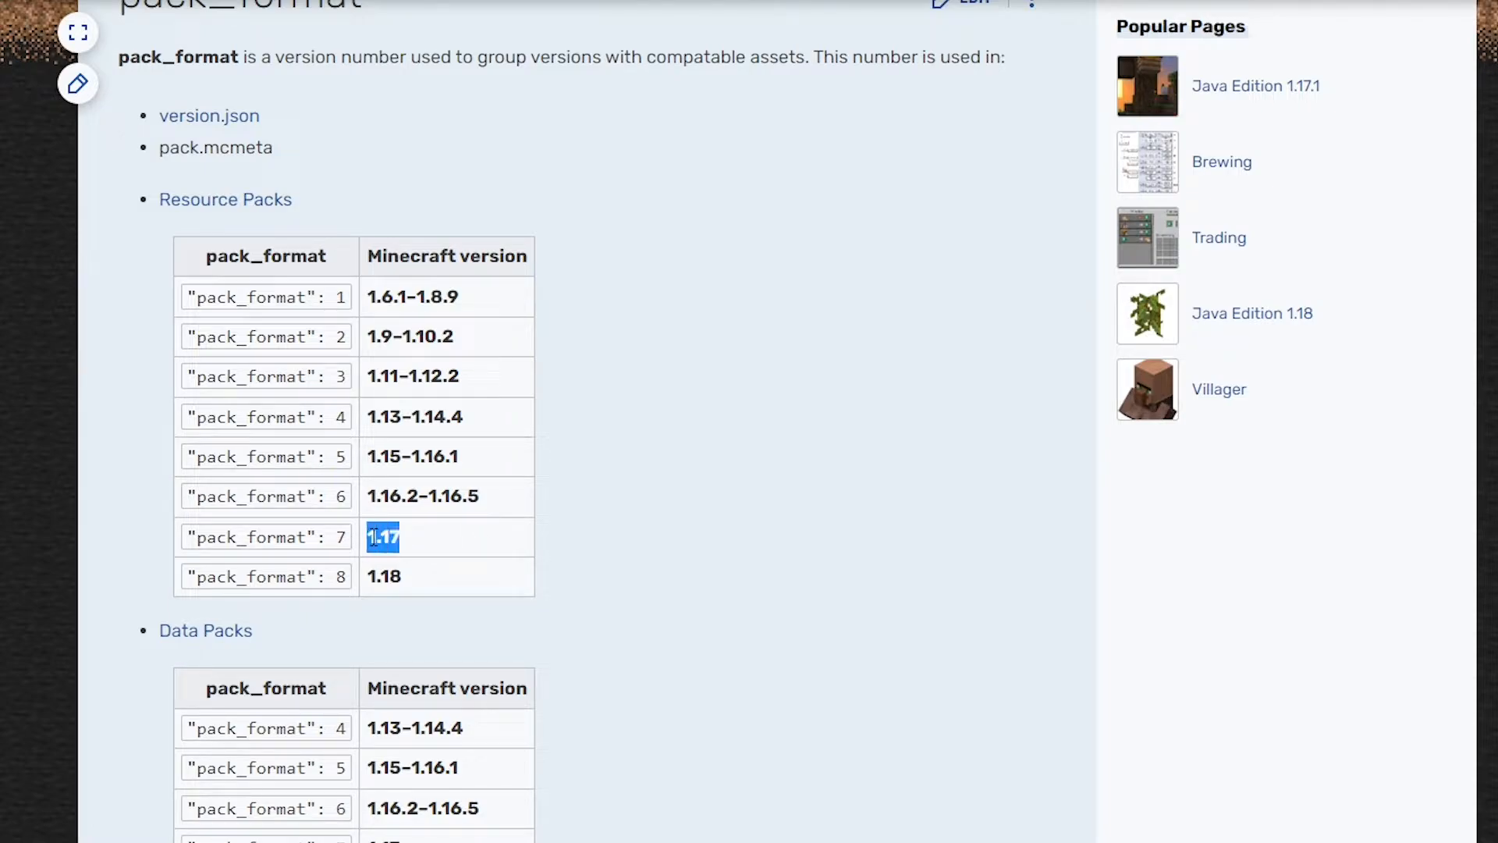
pyautogui.moveTo(374, 537)
pyautogui.mouseDown()
pyautogui.moveTo(341, 535)
pyautogui.moveTo(382, 539)
pyautogui.moveTo(348, 546)
pyautogui.mouseUp()
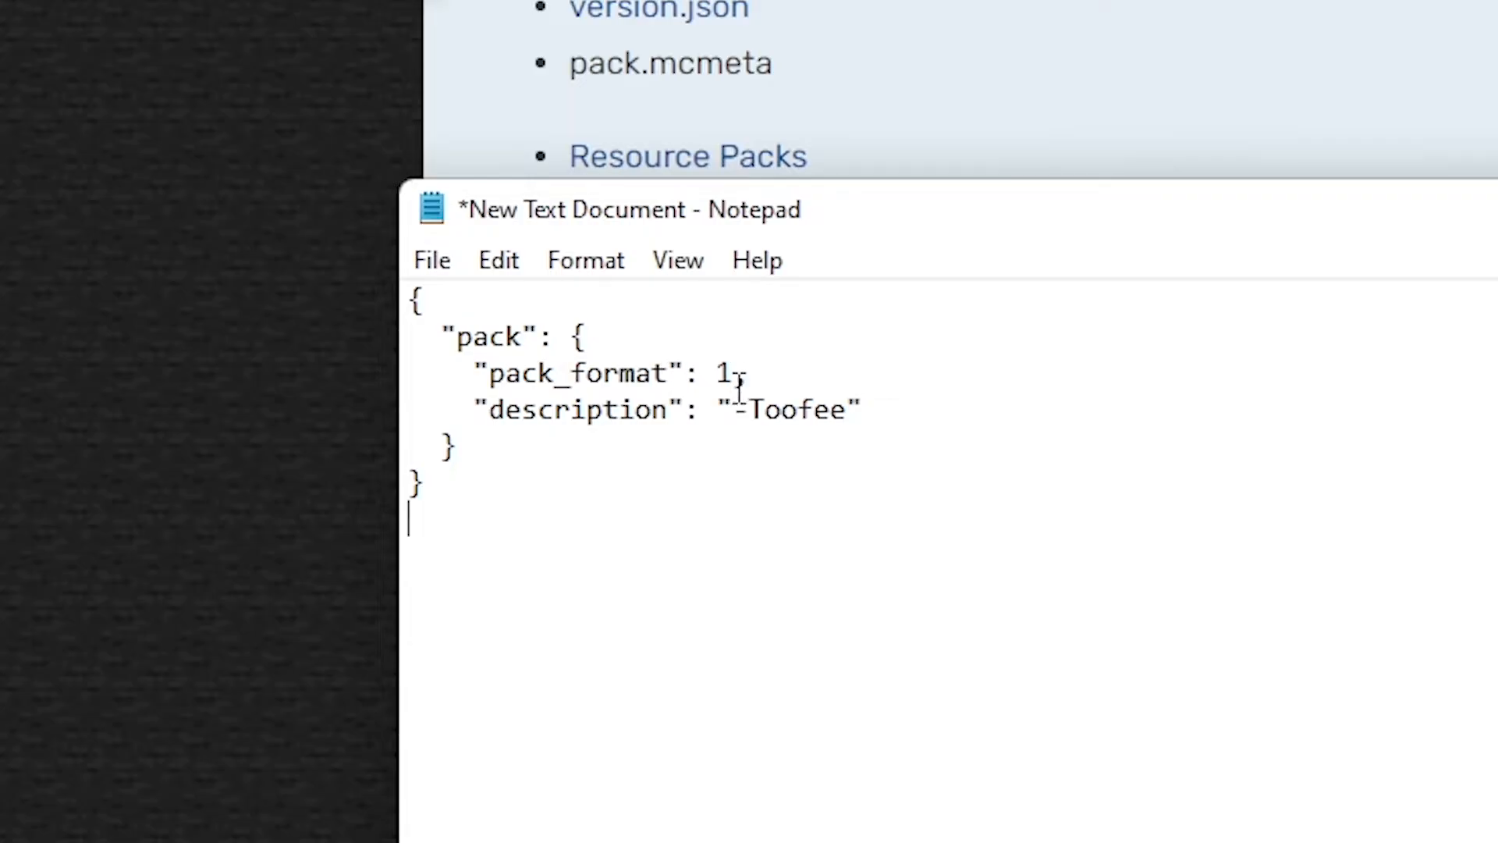
pyautogui.click(738, 383)
pyautogui.press('BackSpace')
pyautogui.write('7')
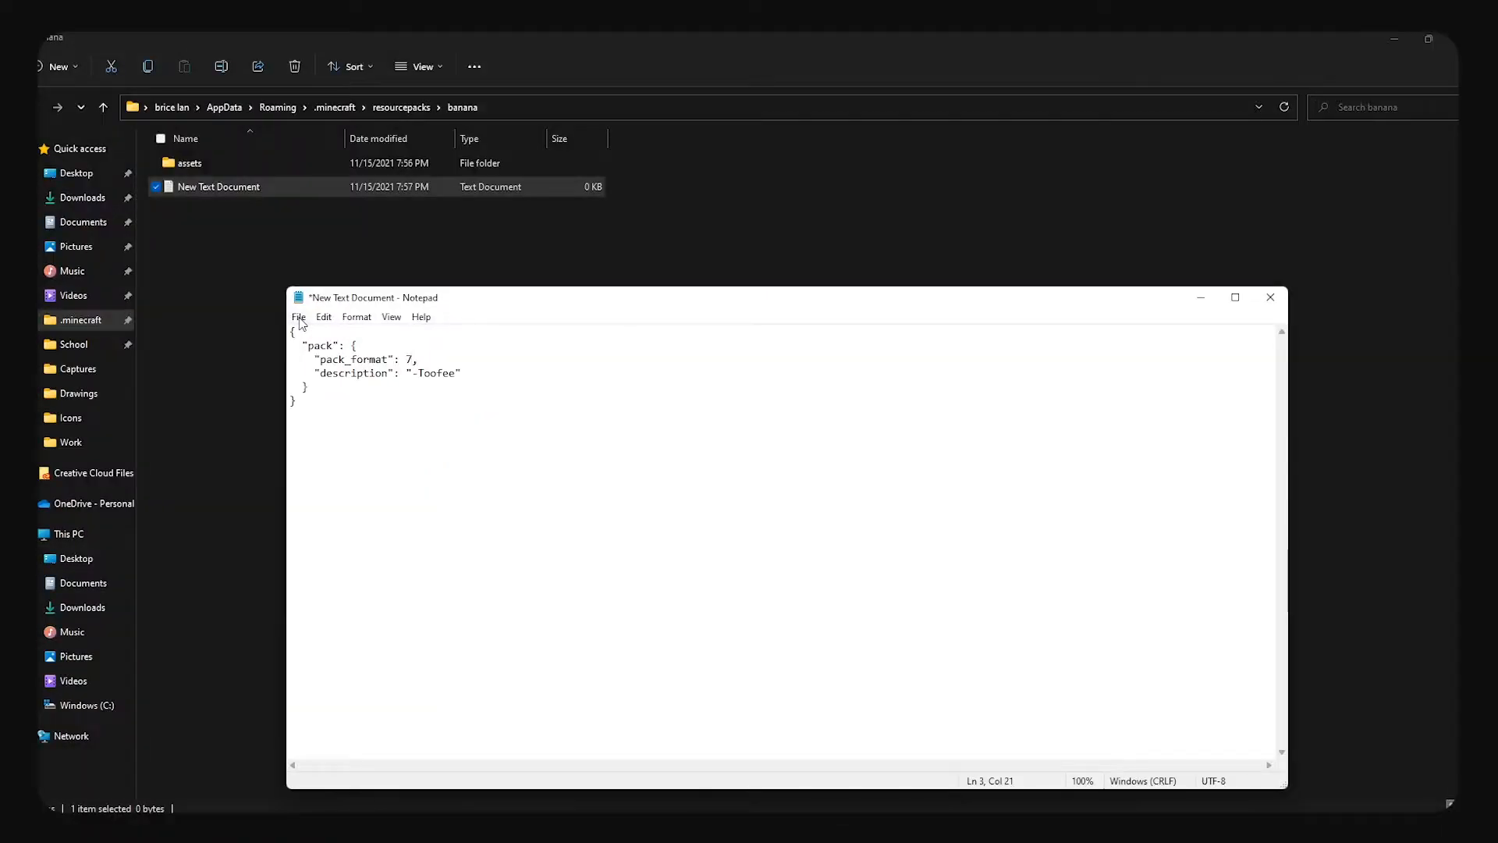
# - Save the text as pack.mcmeta in the banana folder with type All Files, and delete the leftover New Text Document
pyautogui.click(299, 320)
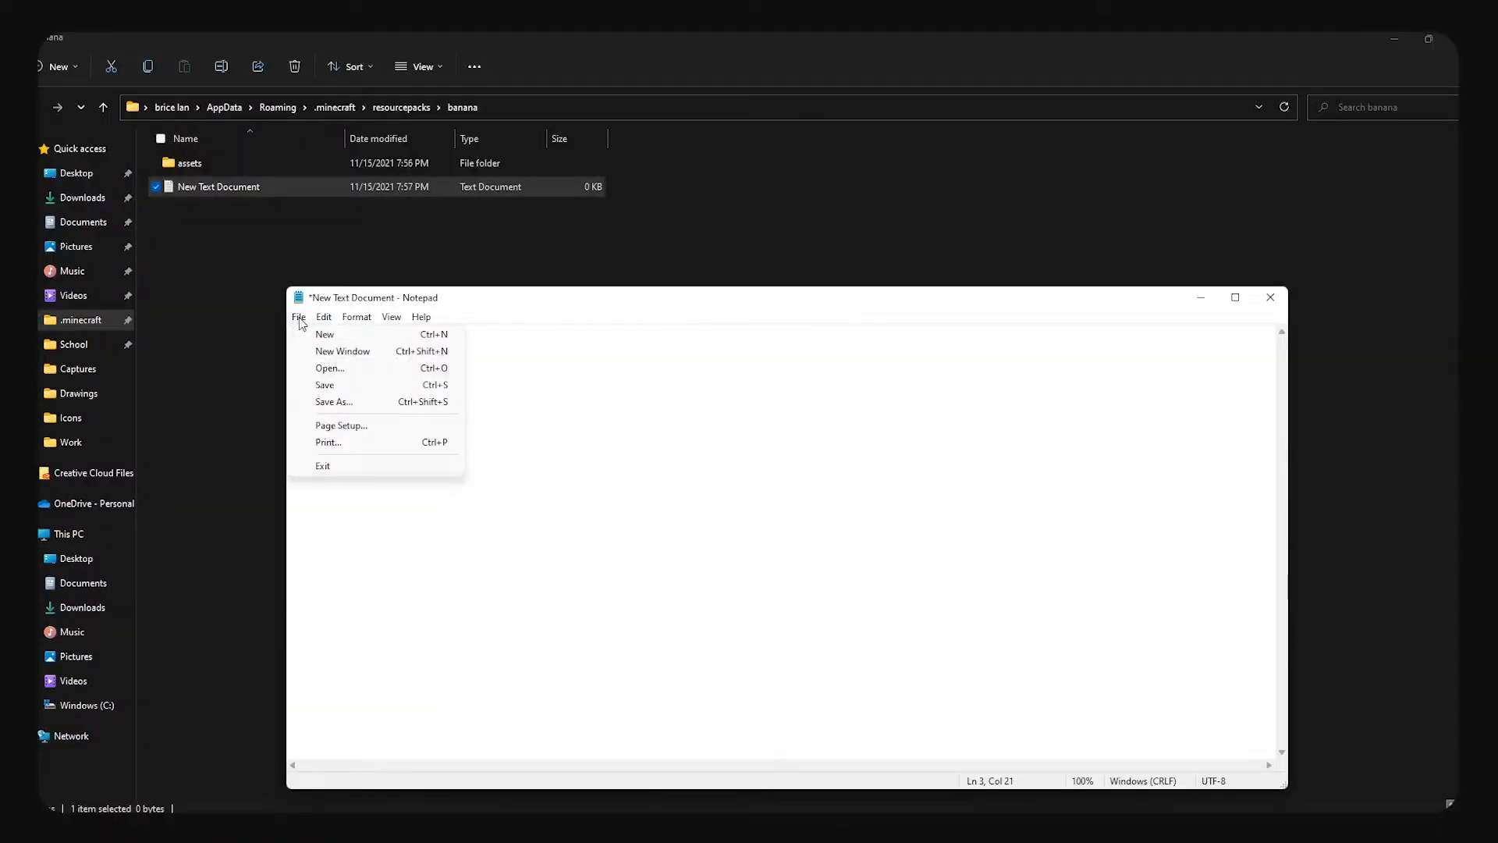
pyautogui.click(398, 404)
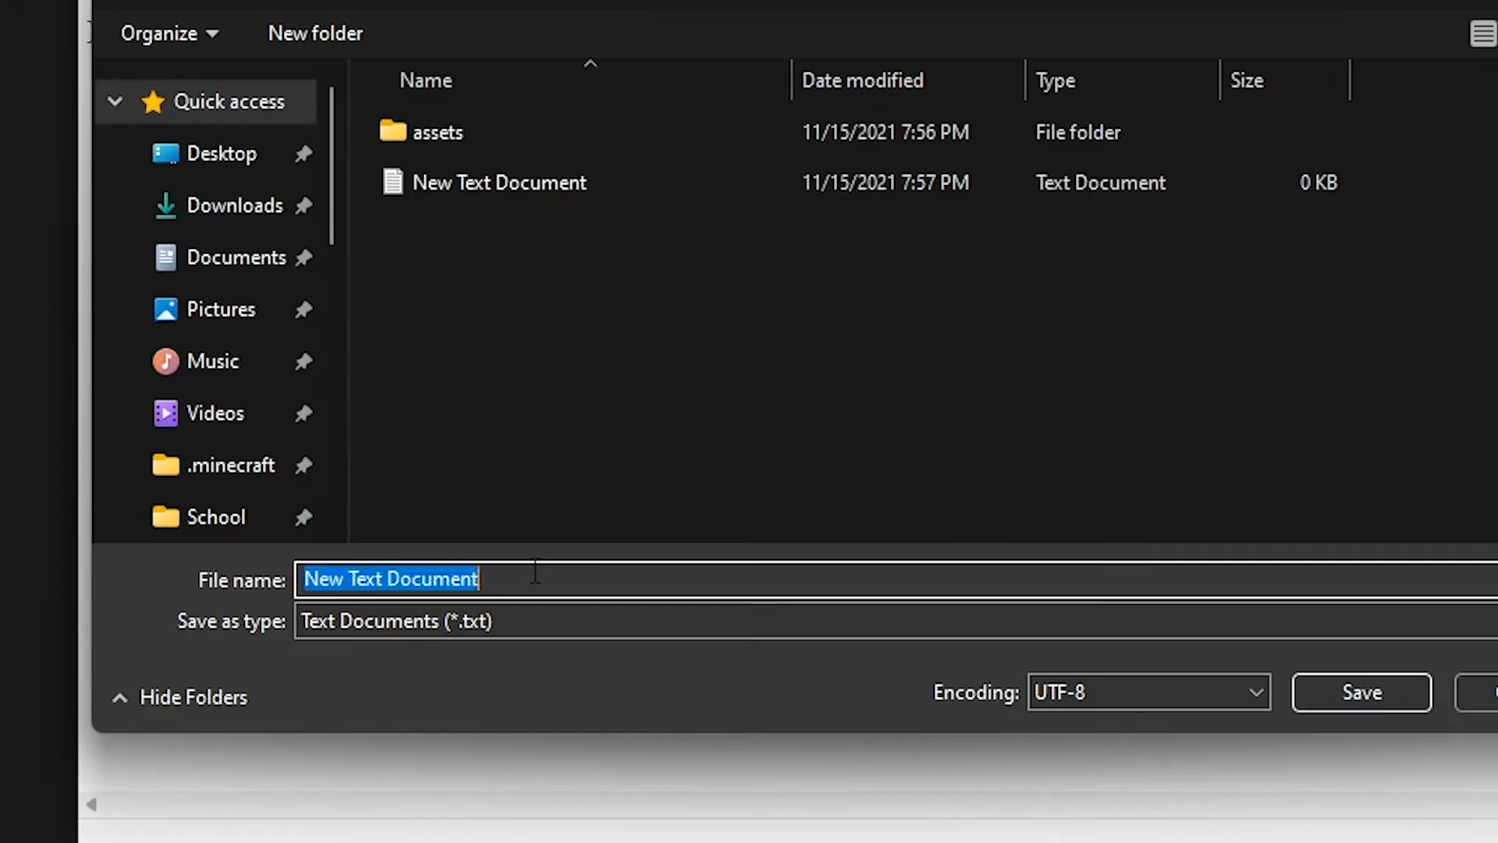
pyautogui.write('pack.mcme')
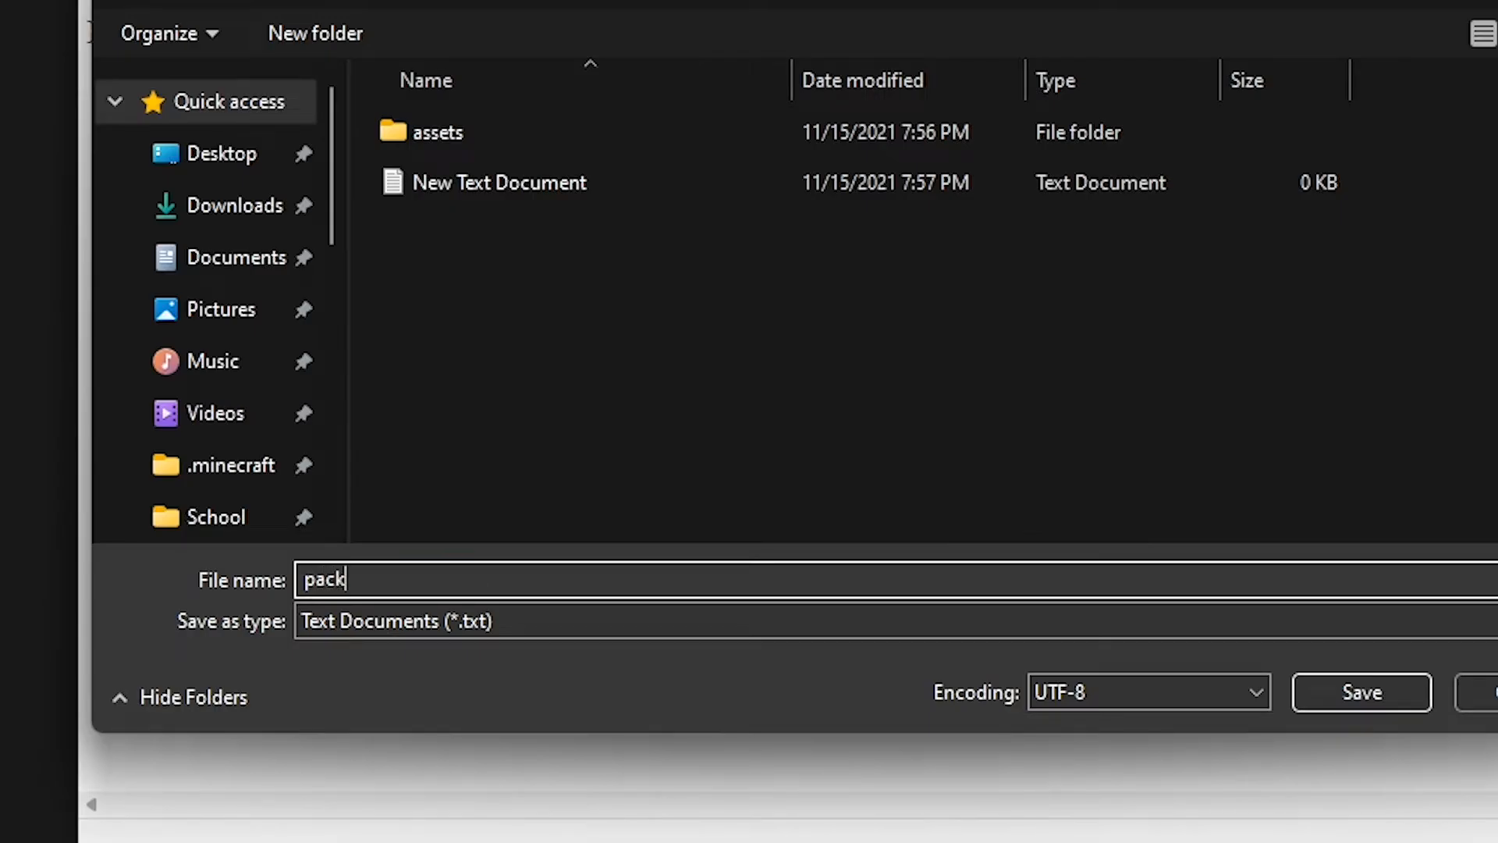
pyautogui.write('ta')
pyautogui.click(419, 620)
pyautogui.click(418, 673)
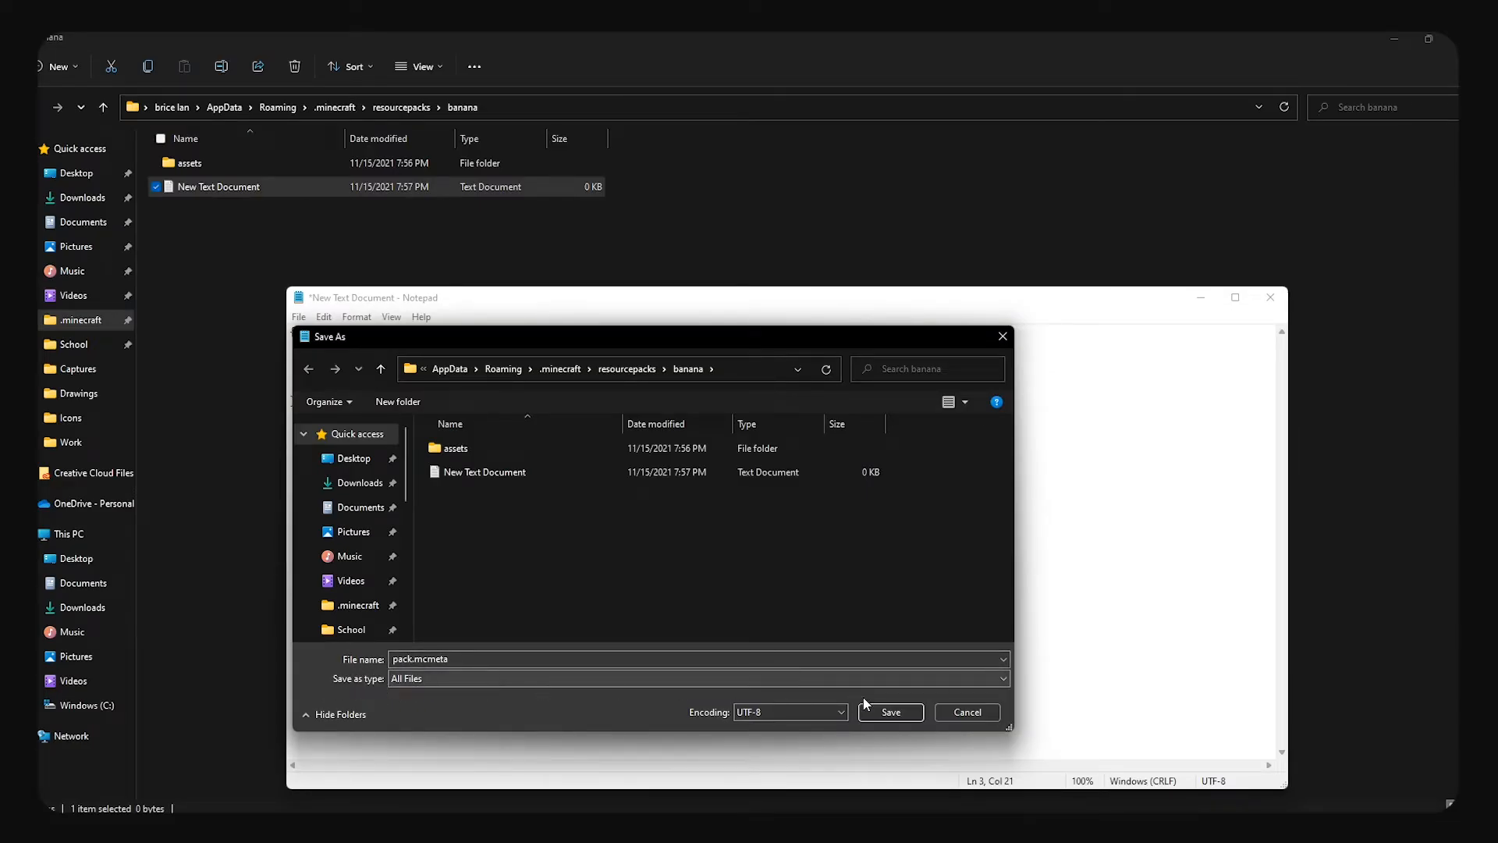
pyautogui.click(902, 711)
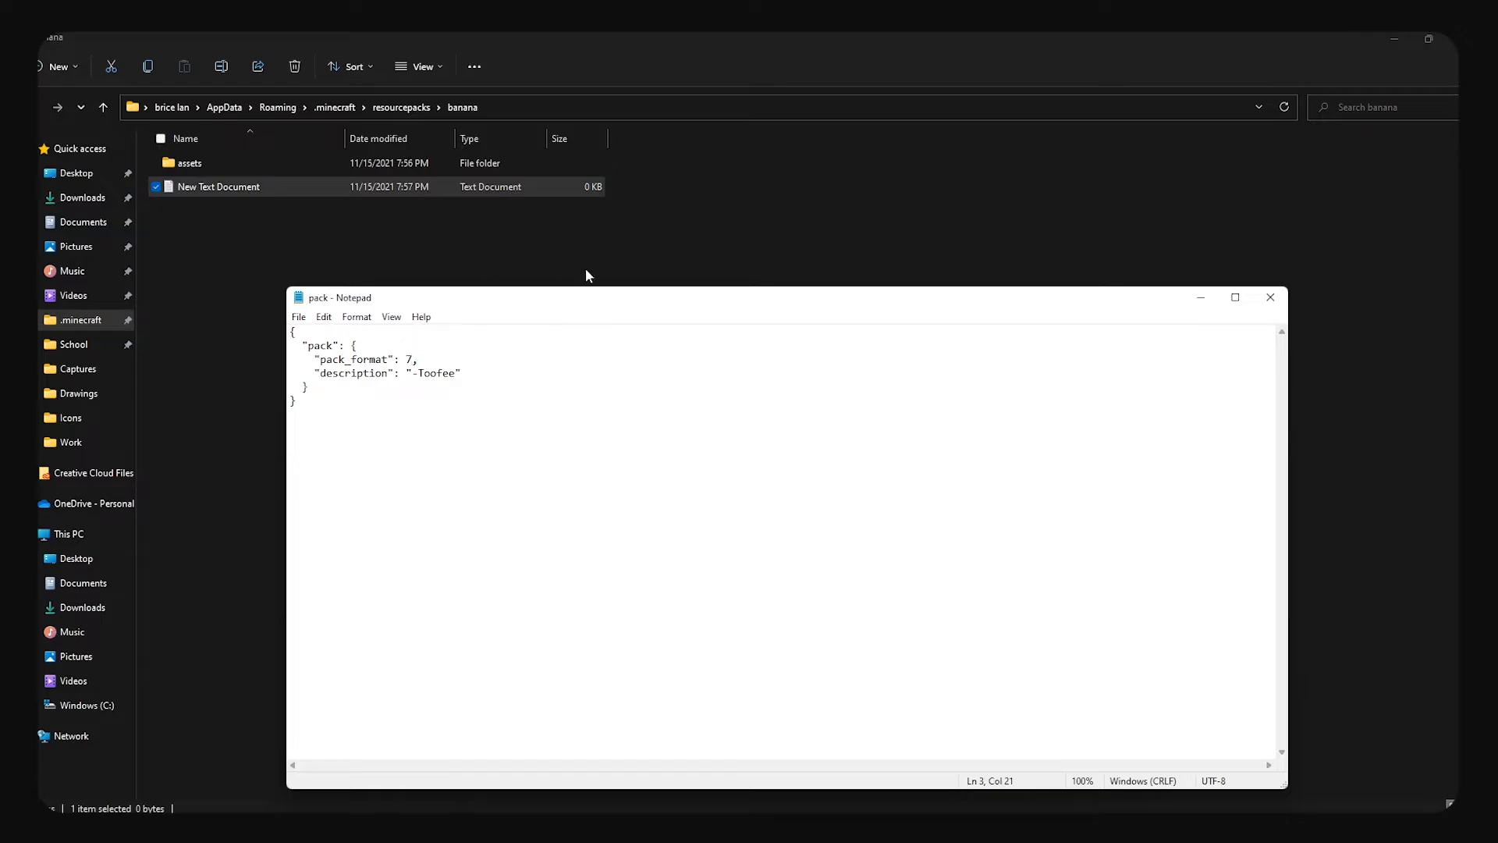
pyautogui.click(1270, 298)
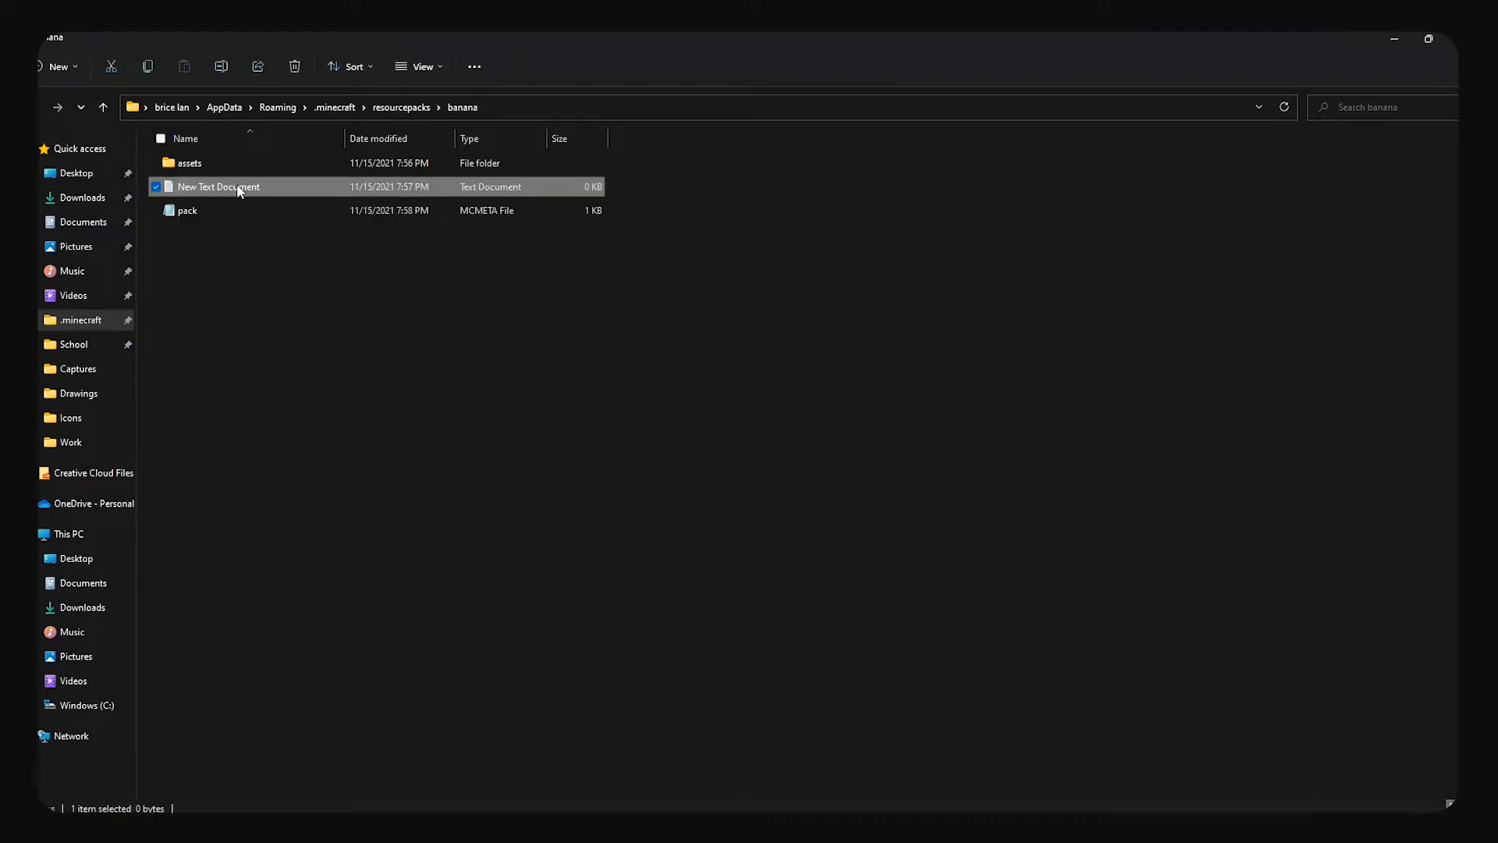
pyautogui.press('Delete')
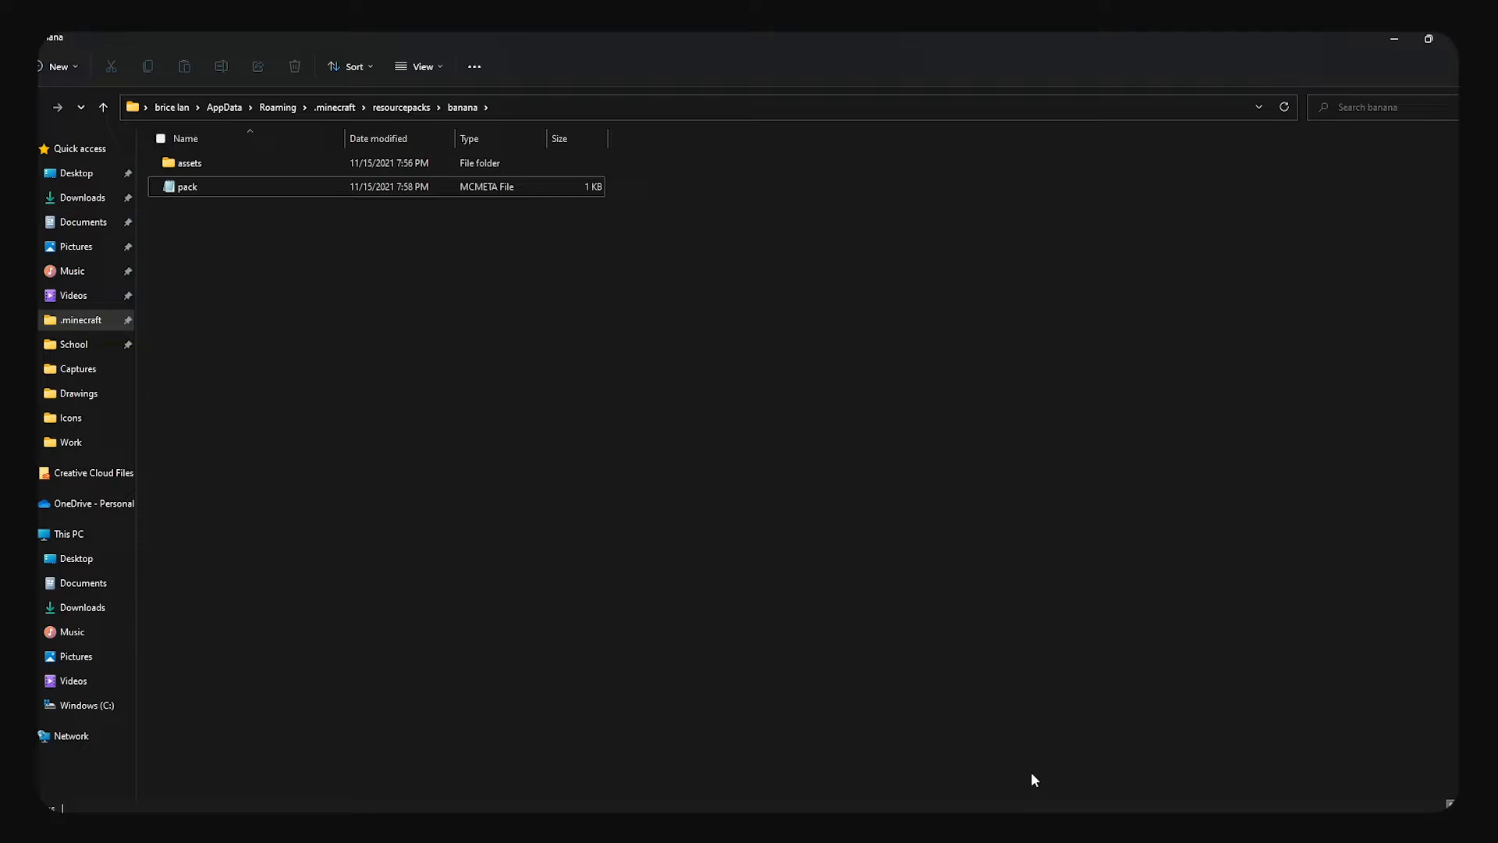
# - Switch to paint.net and replace the open untitled image with a new 16 × 16 pixel image
pyautogui.moveTo(1018, 827)
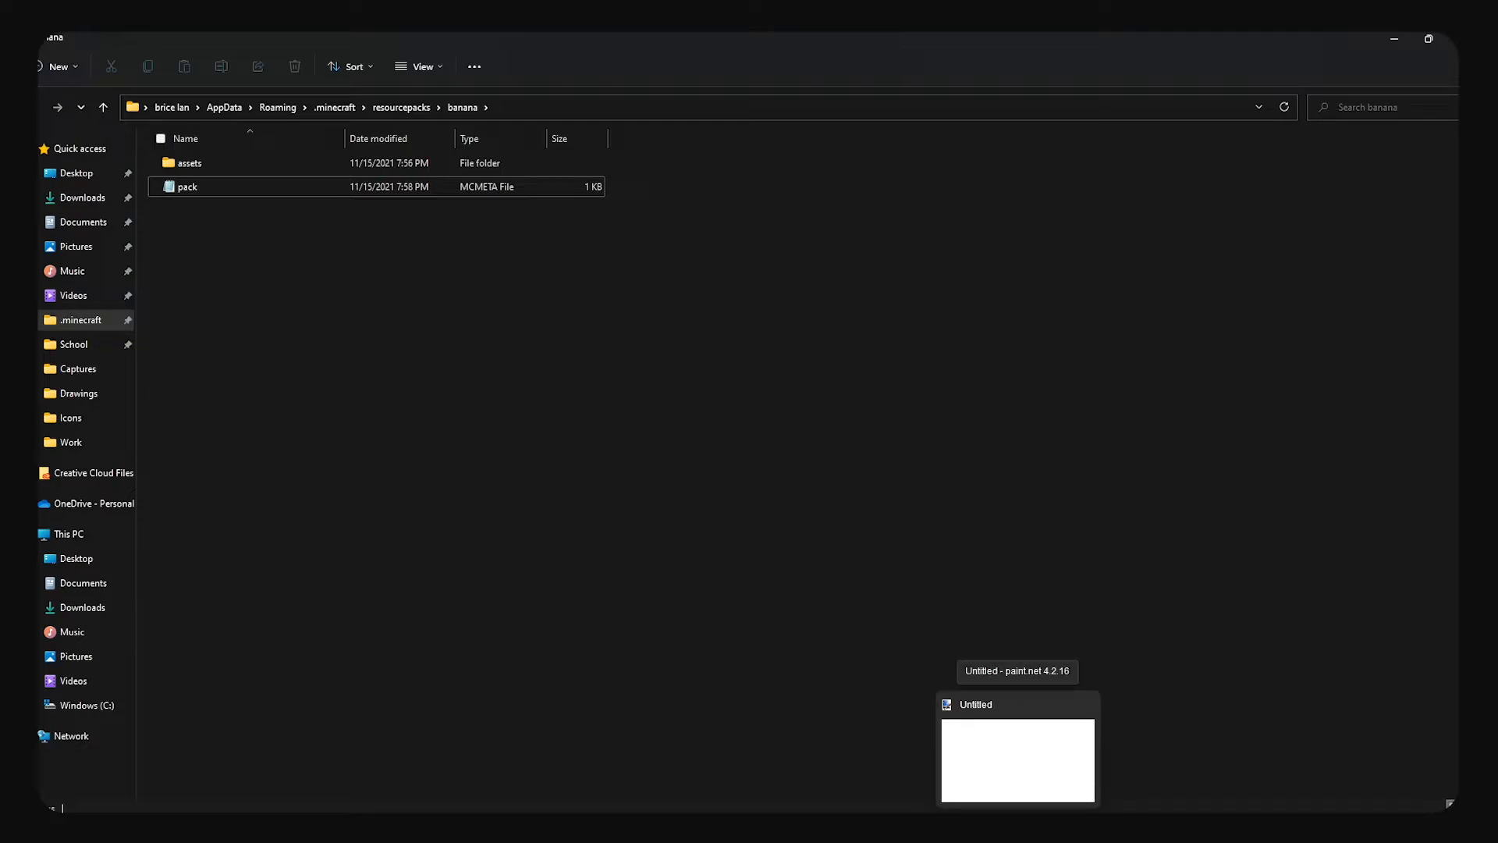
pyautogui.click(1036, 766)
pyautogui.click(334, 37)
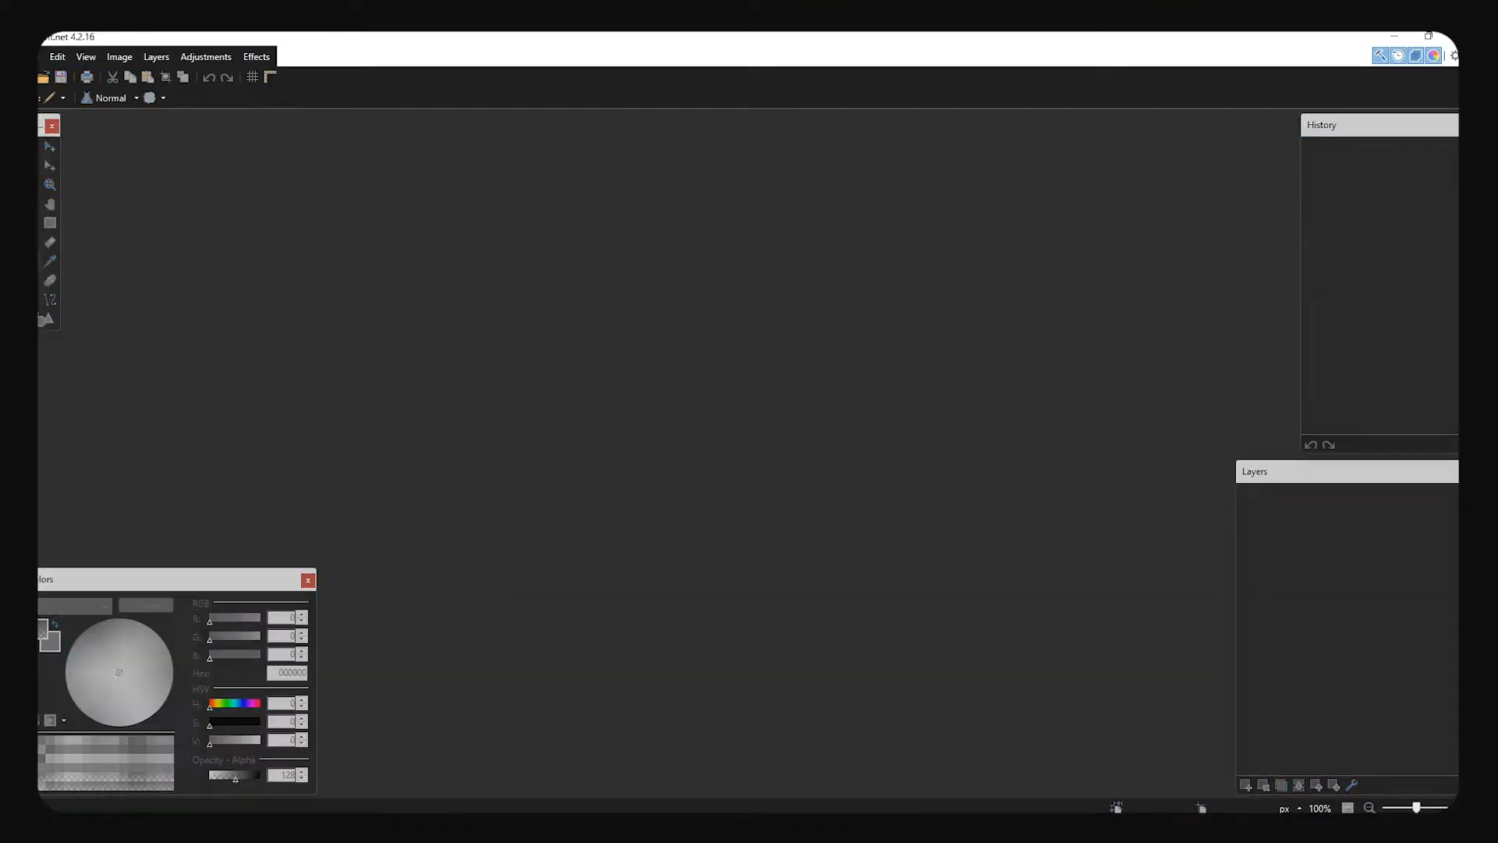
pyautogui.hotkey('ctrl', 'n')
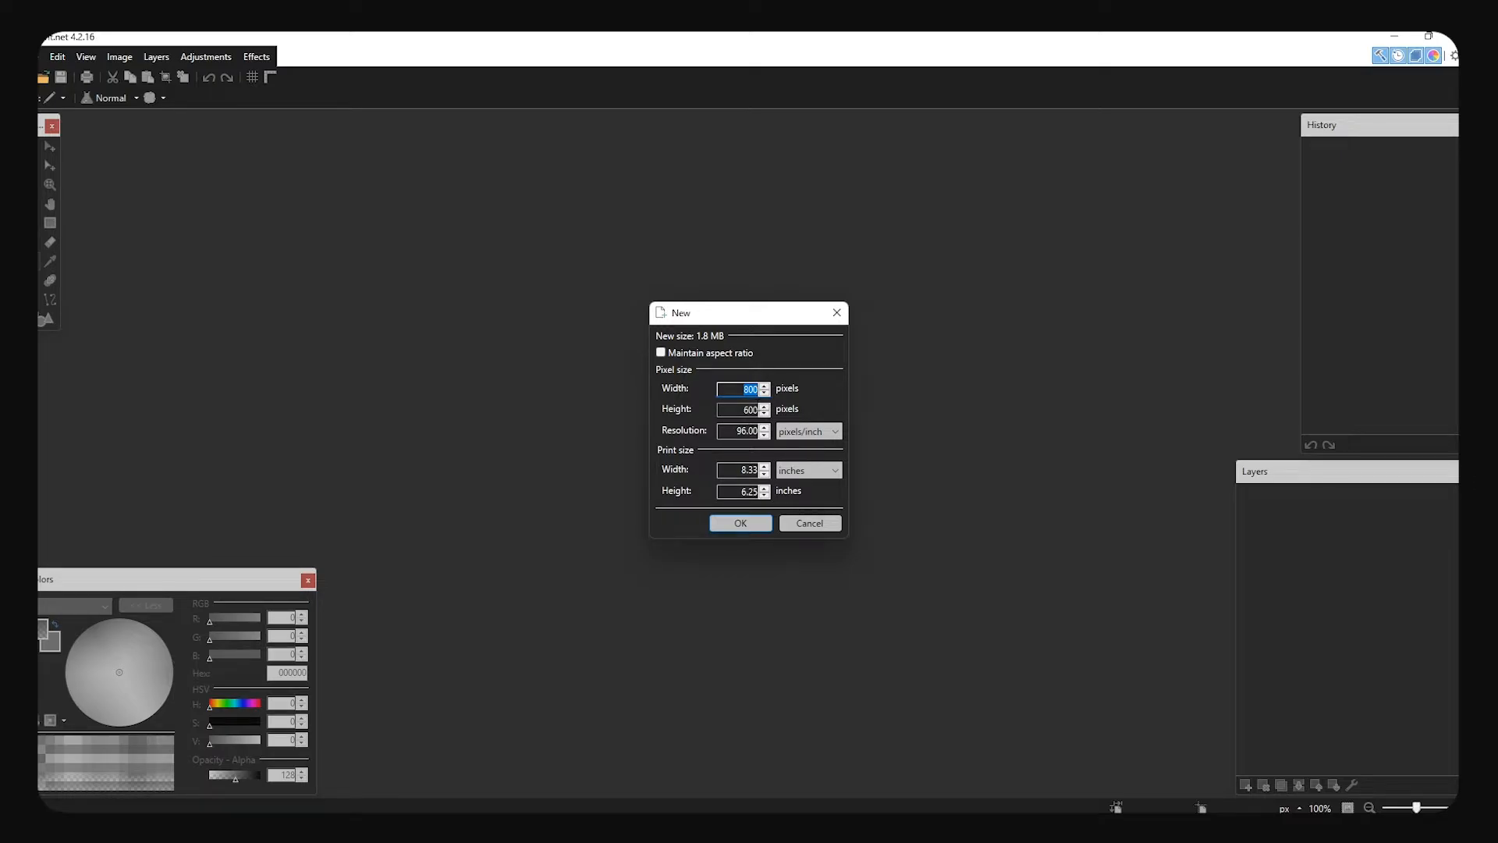
pyautogui.write('16')
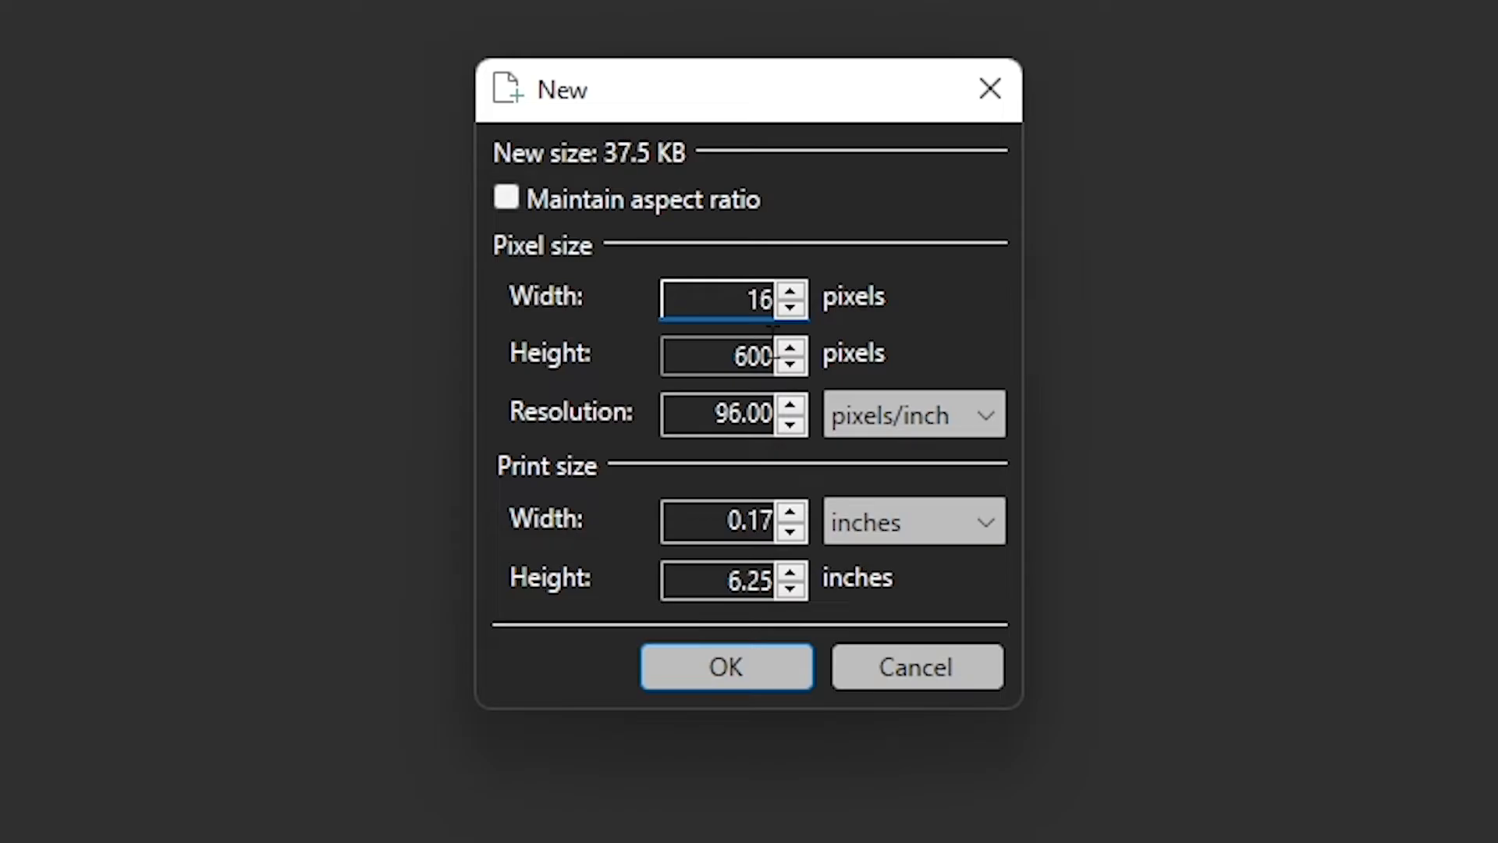
pyautogui.press('Tab')
pyautogui.write('16')
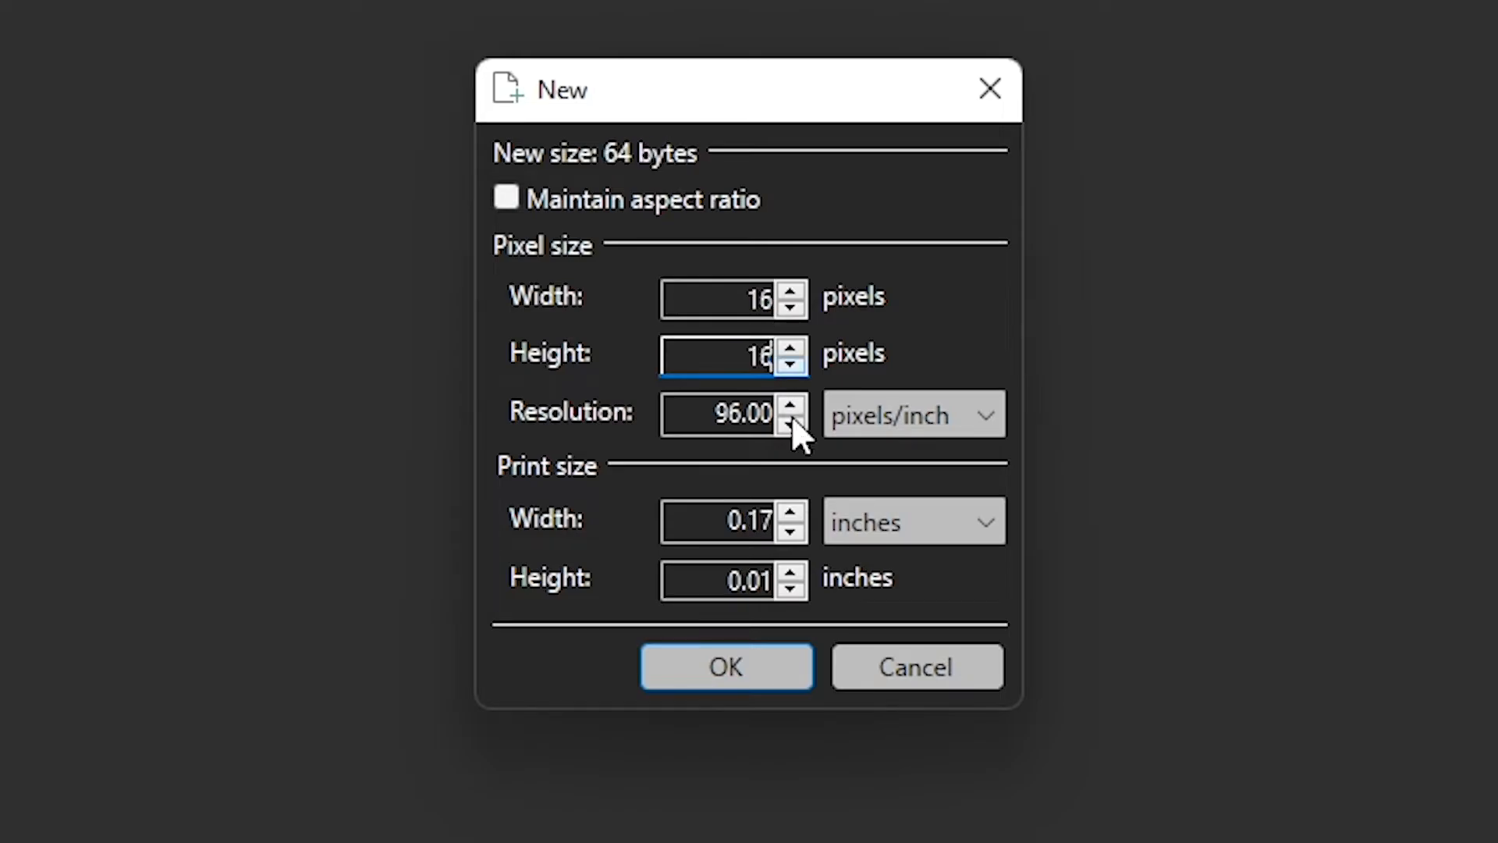
pyautogui.click(734, 642)
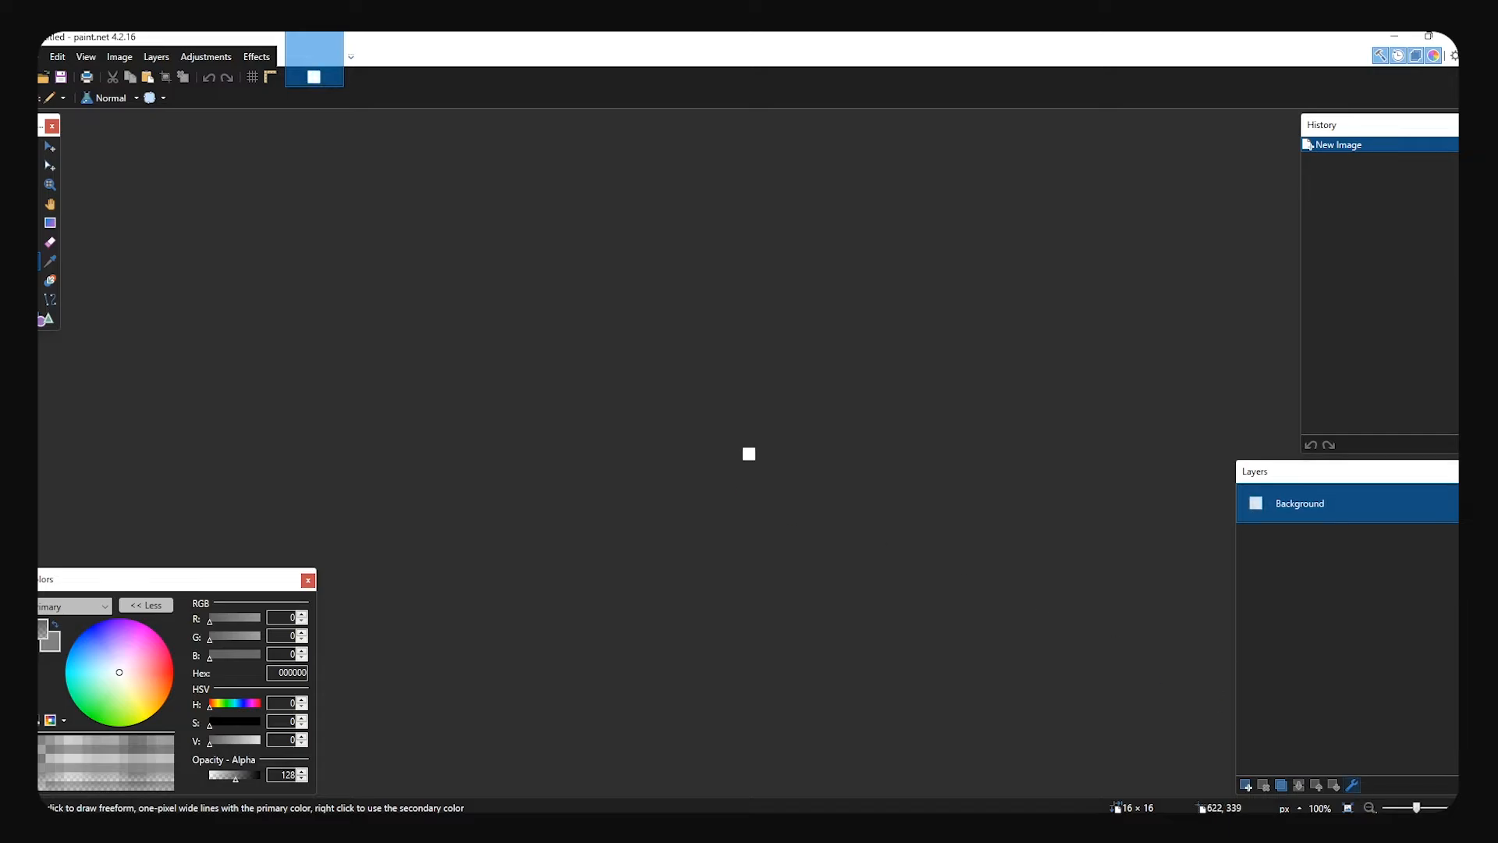
# - Draw a filled diagonal banana body with the Pencil tool in yellow FFD800, curving from the canvas's lower left to its upper right
pyautogui.moveTo(1416, 807); pyautogui.dragTo(1445, 807)
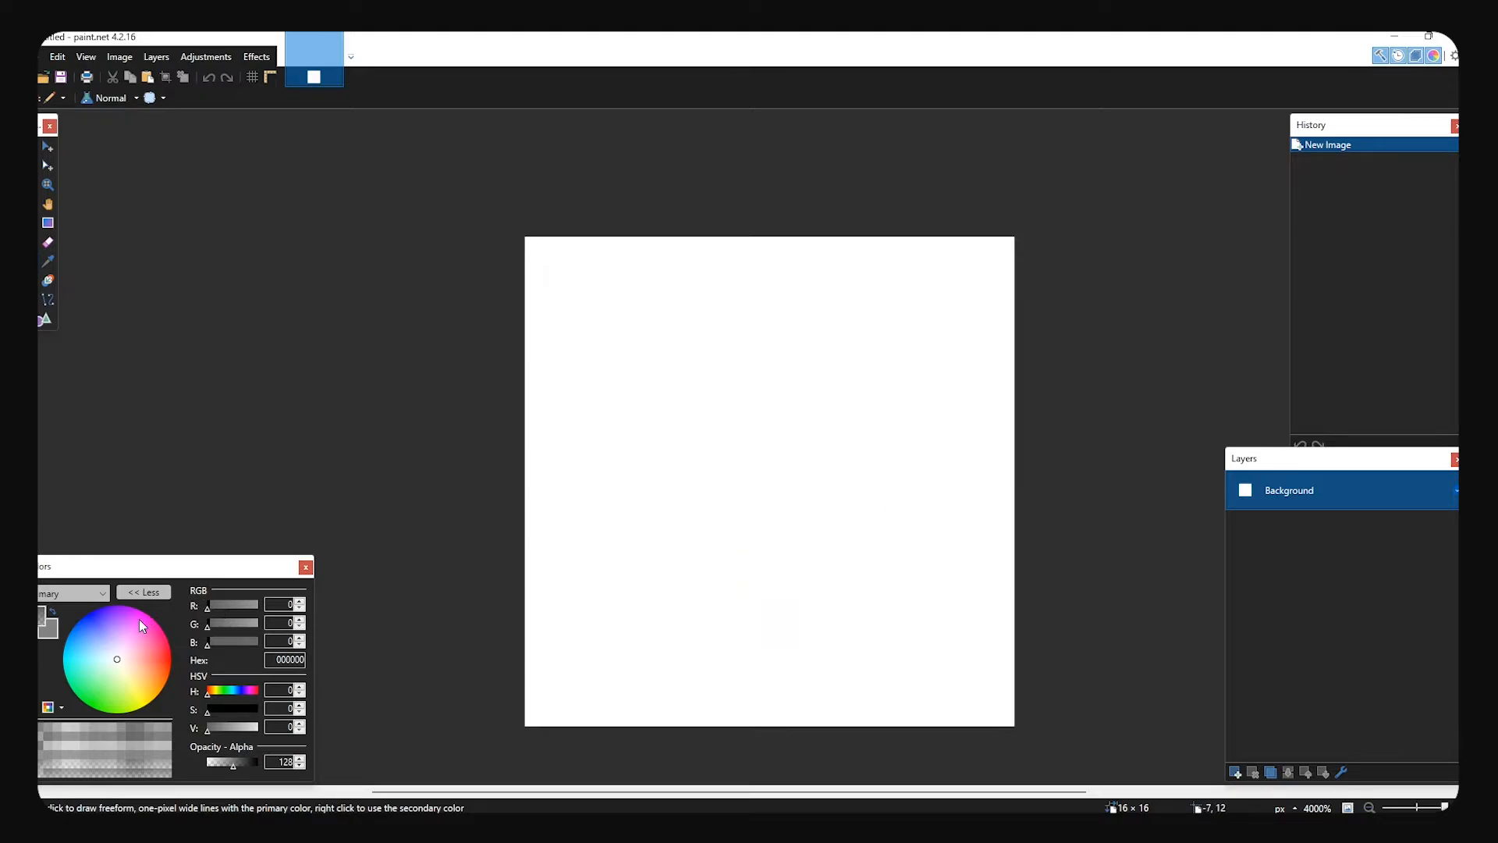
pyautogui.moveTo(131, 669); pyautogui.dragTo(133, 689)
pyautogui.click(65, 725)
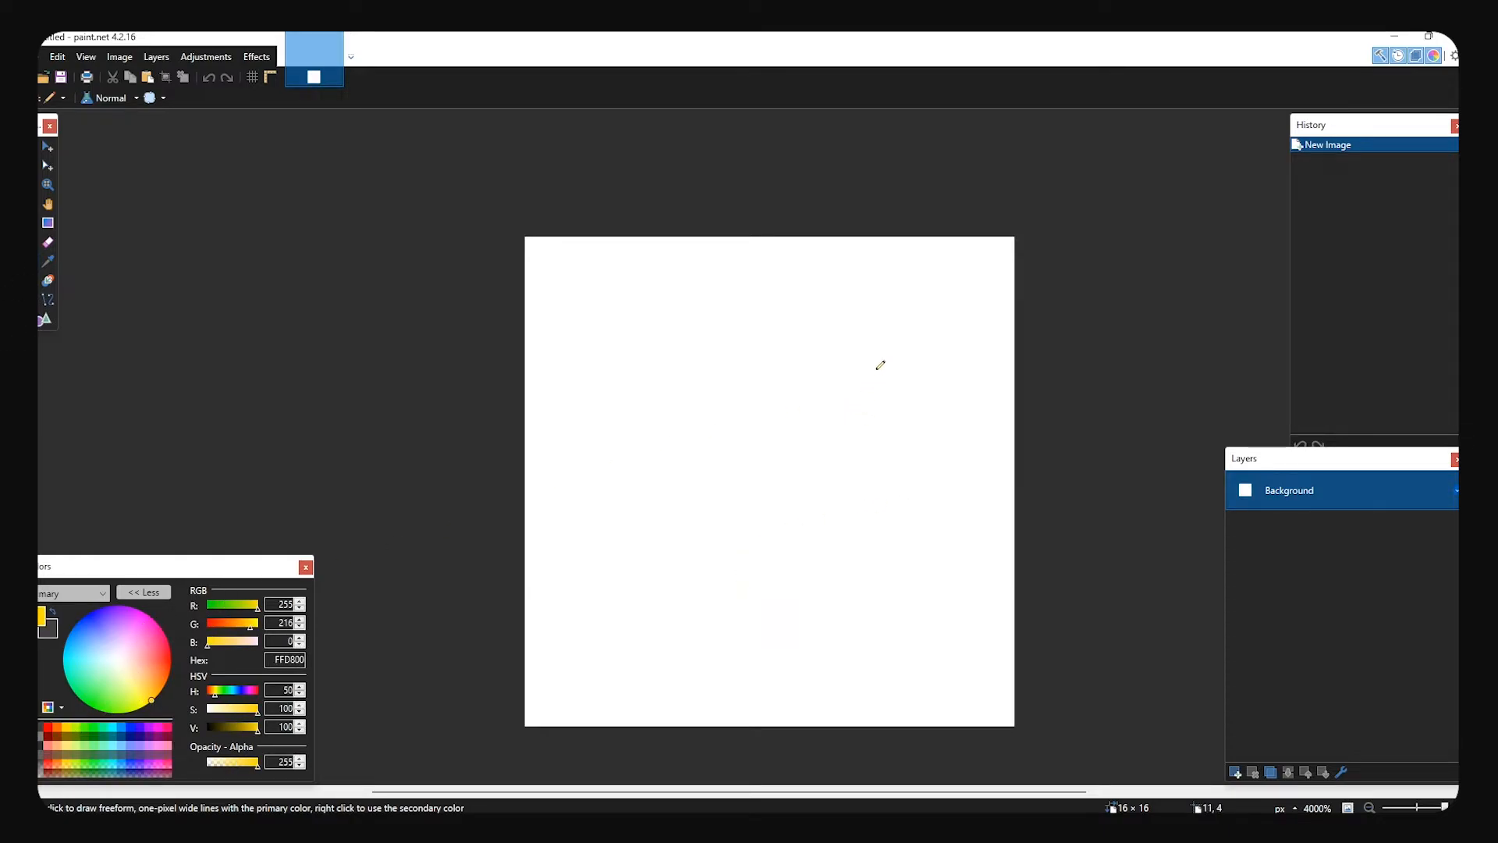
pyautogui.moveTo(878, 366)
pyautogui.mouseDown()
pyautogui.moveTo(868, 453)
pyautogui.moveTo(734, 600)
pyautogui.moveTo(597, 634)
pyautogui.moveTo(860, 471)
pyautogui.moveTo(816, 519)
pyautogui.moveTo(631, 605)
pyautogui.moveTo(599, 601)
pyautogui.moveTo(650, 619)
pyautogui.moveTo(883, 523)
pyautogui.moveTo(911, 449)
pyautogui.moveTo(910, 382)
pyautogui.moveTo(897, 433)
pyautogui.moveTo(658, 571)
pyautogui.moveTo(829, 476)
pyautogui.moveTo(840, 383)
pyautogui.moveTo(867, 394)
pyautogui.moveTo(864, 461)
pyautogui.mouseUp()
pyautogui.moveTo(878, 563)
pyautogui.mouseDown()
pyautogui.moveTo(736, 621)
pyautogui.moveTo(636, 648)
pyautogui.mouseUp()
pyautogui.click(580, 629)
pyautogui.click(571, 648)
pyautogui.click(906, 344)
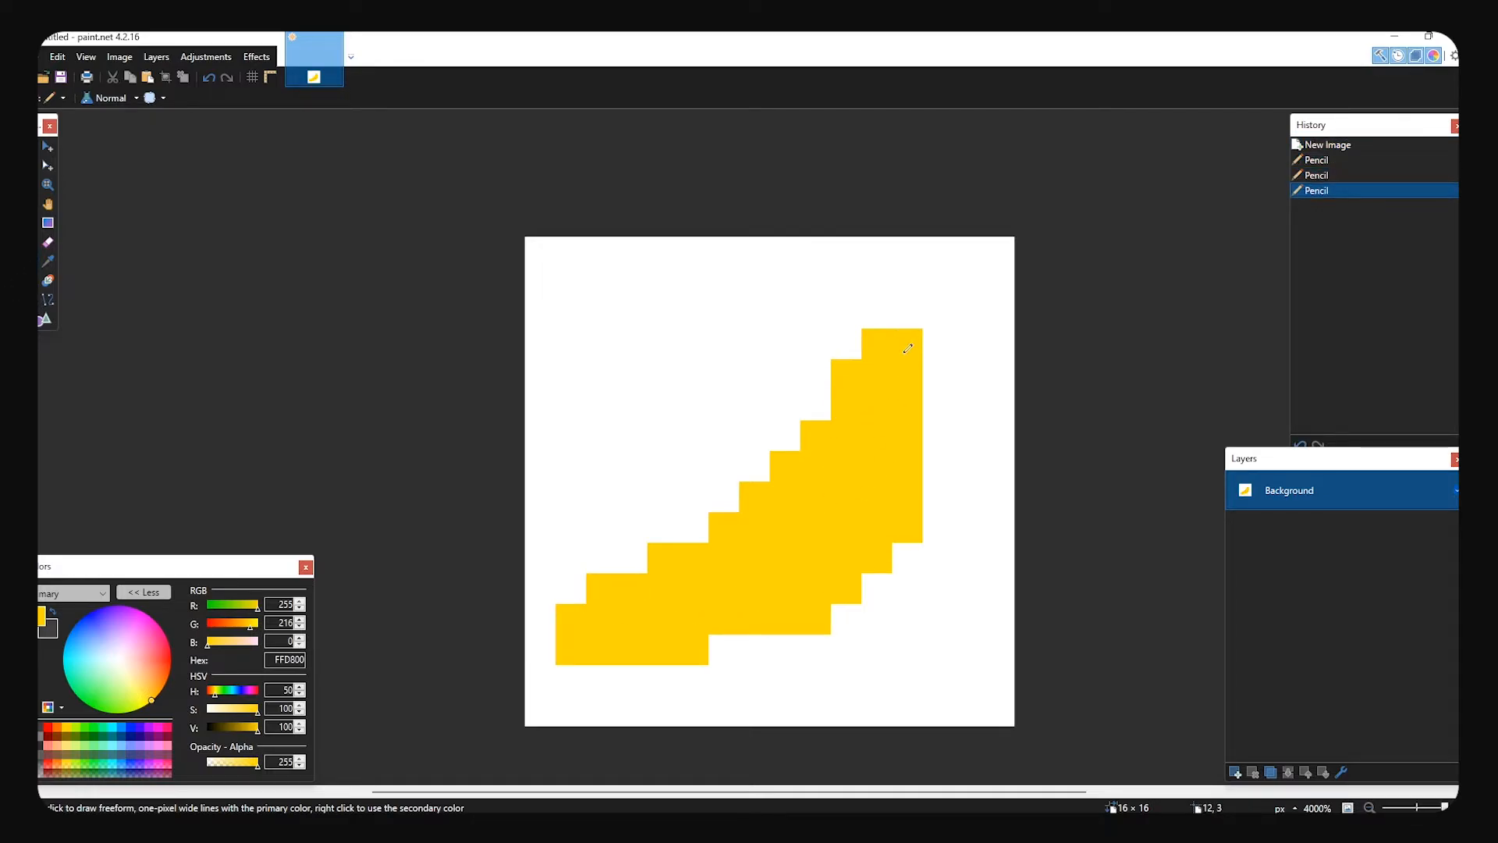
pyautogui.click(738, 649)
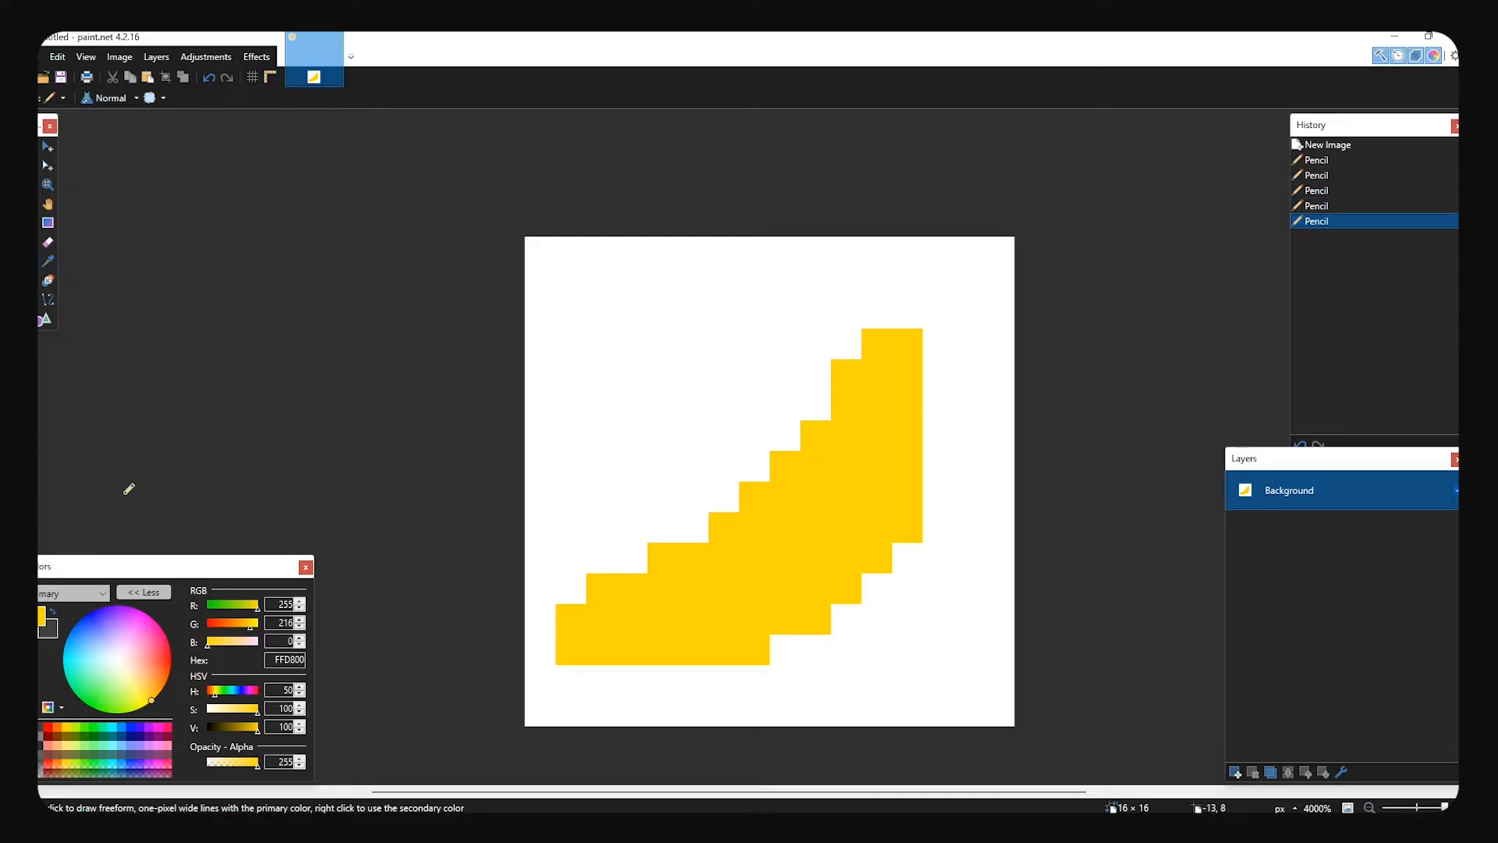
# - Add a brown 7F3300 stem, one pixel wide and two pixels high, on the banana's upper end
pyautogui.click(57, 737)
pyautogui.click(906, 313)
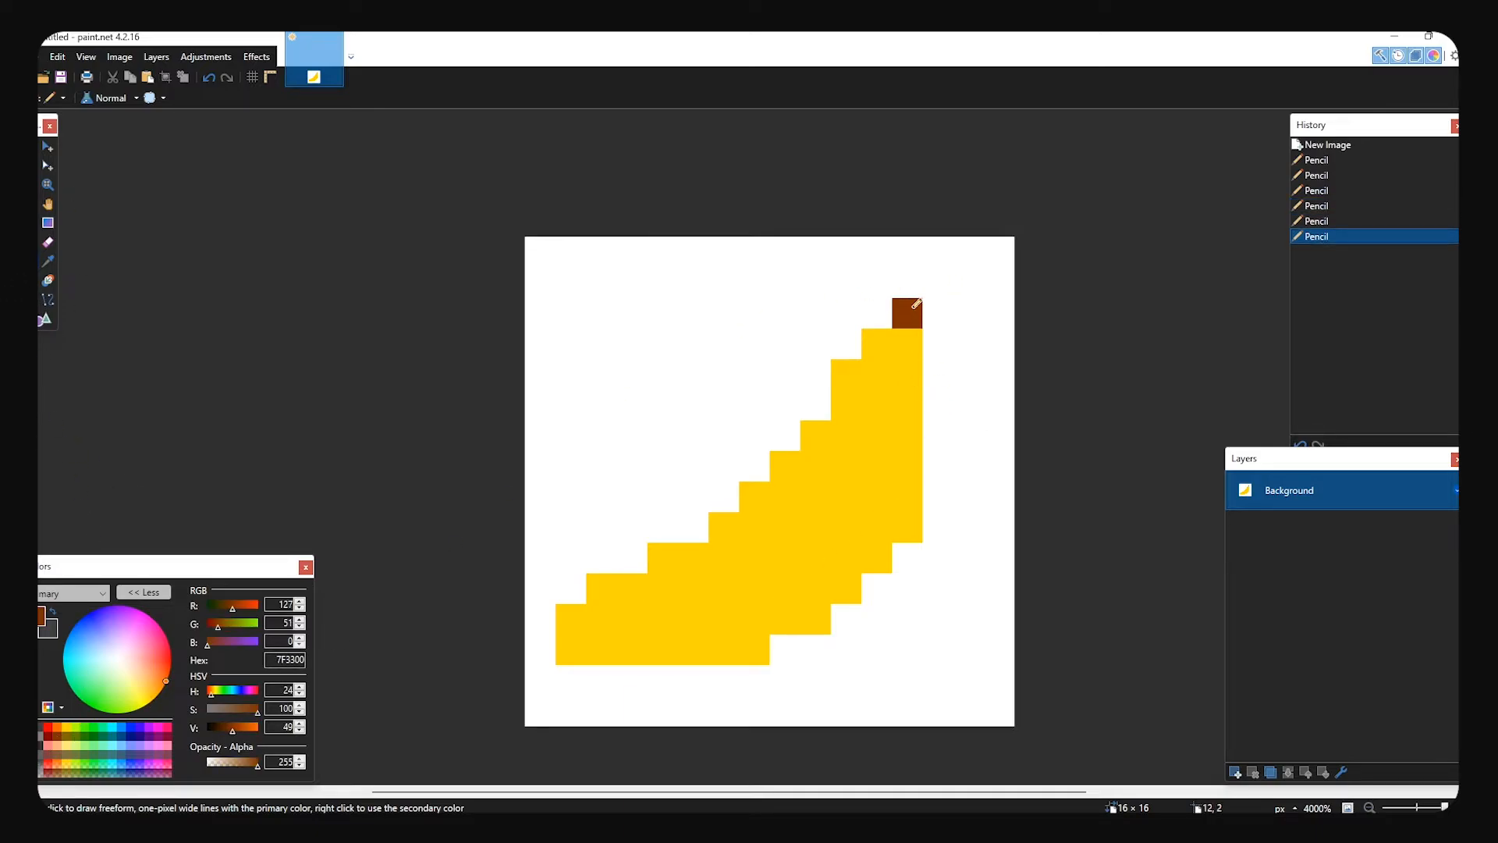
pyautogui.click(907, 282)
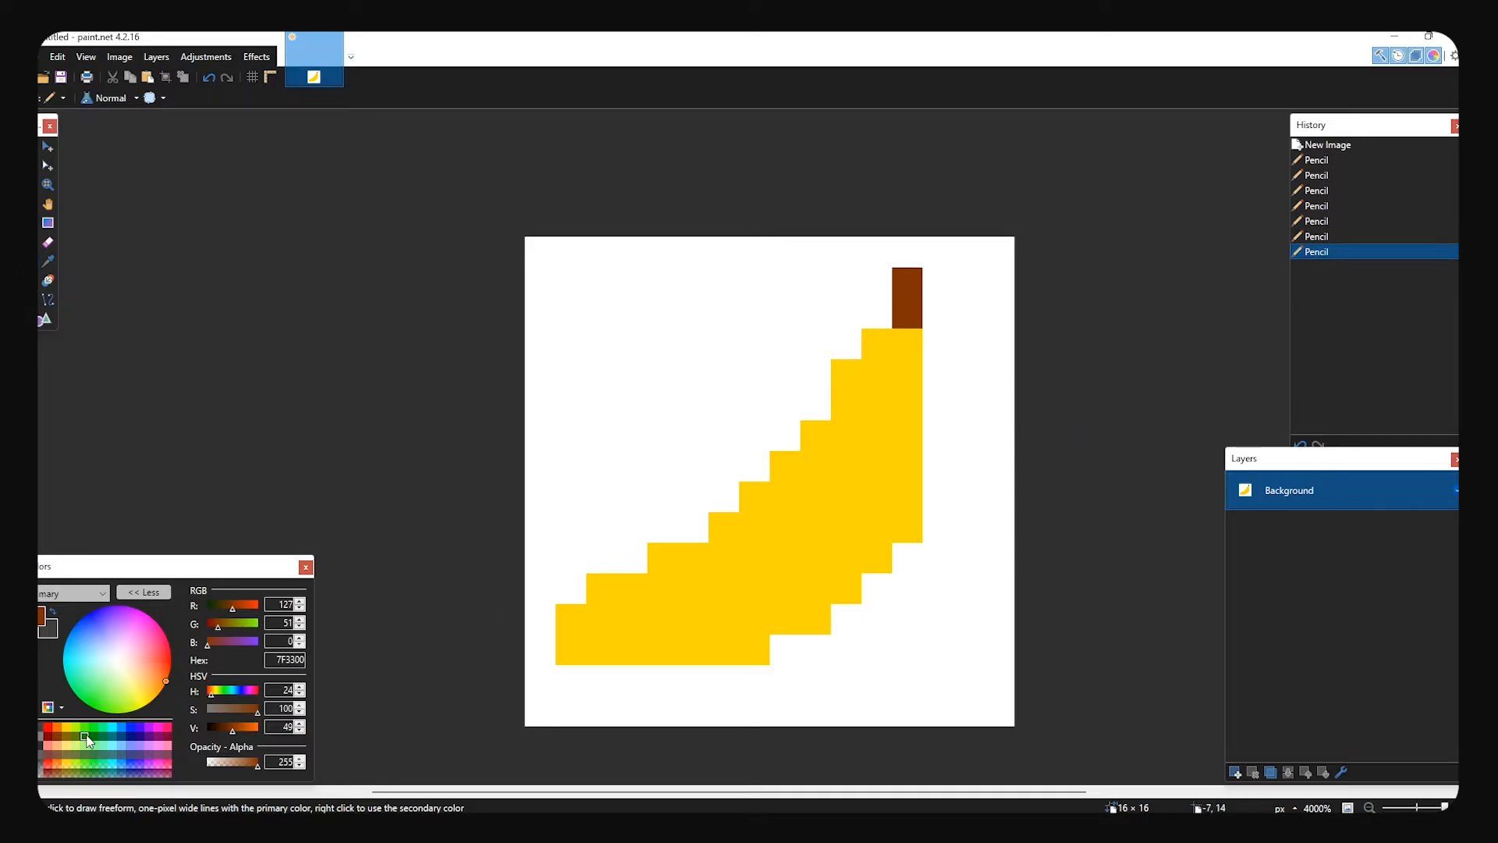
# - Pick the dark yellow 7F6A00 as the primary color and lower its hue to 42
pyautogui.click(67, 735)
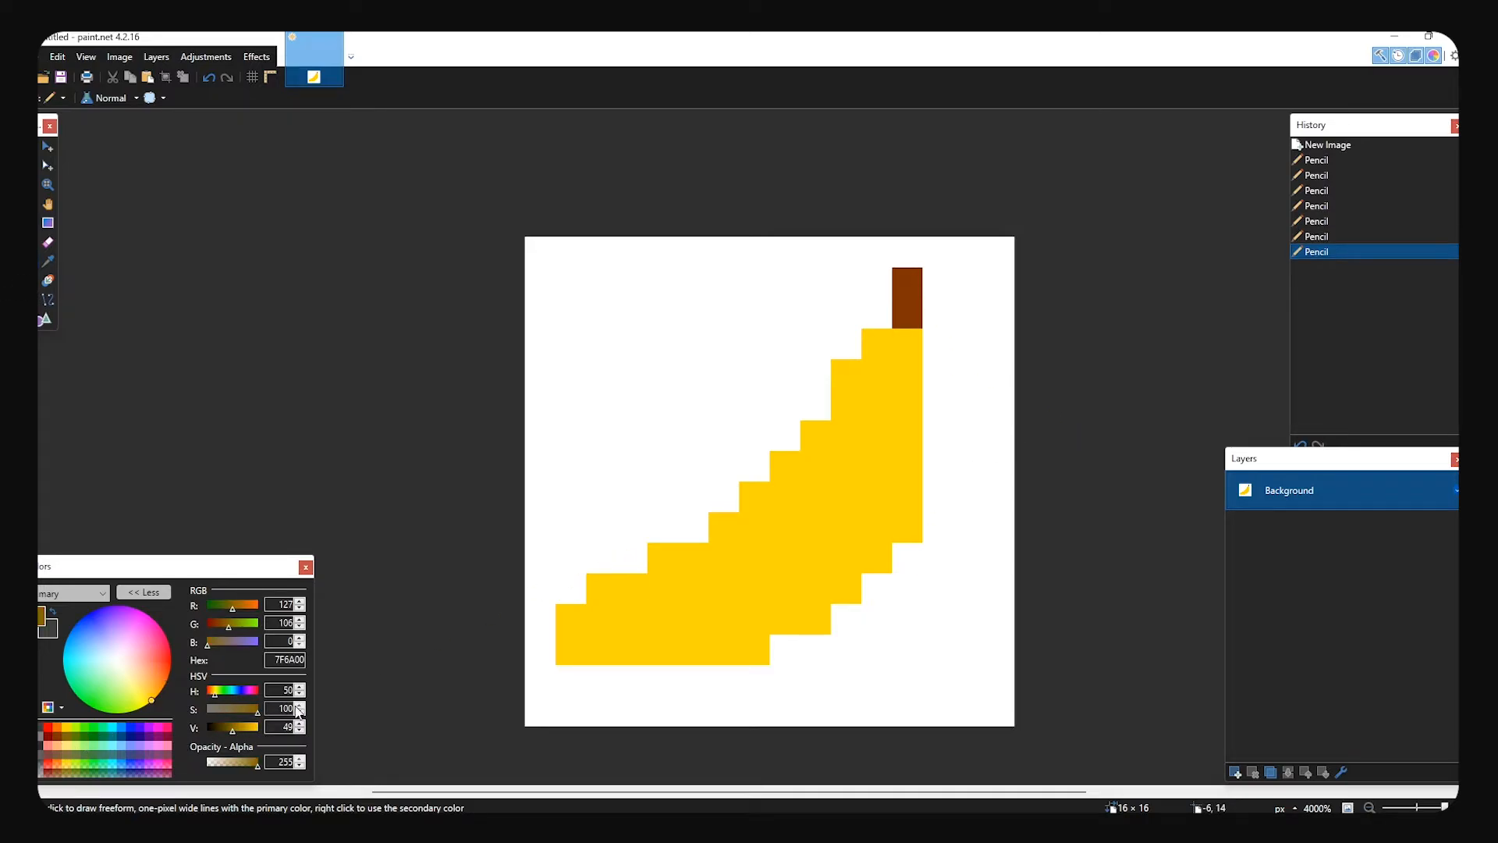
pyautogui.click(301, 693)
pyautogui.click(300, 694)
pyautogui.click(300, 694)
pyautogui.press('Down')
pyautogui.press('Down')
pyautogui.press('Down')
pyautogui.press('Down')
pyautogui.press('Down')
# - Undo a trial stroke in the dark color, and shade the banana's lower right side with the color value raised to 76 (C18700)
pyautogui.moveTo(708, 640); pyautogui.dragTo(620, 650)
pyautogui.hotkey('ctrl', 'z')
pyautogui.click(239, 727)
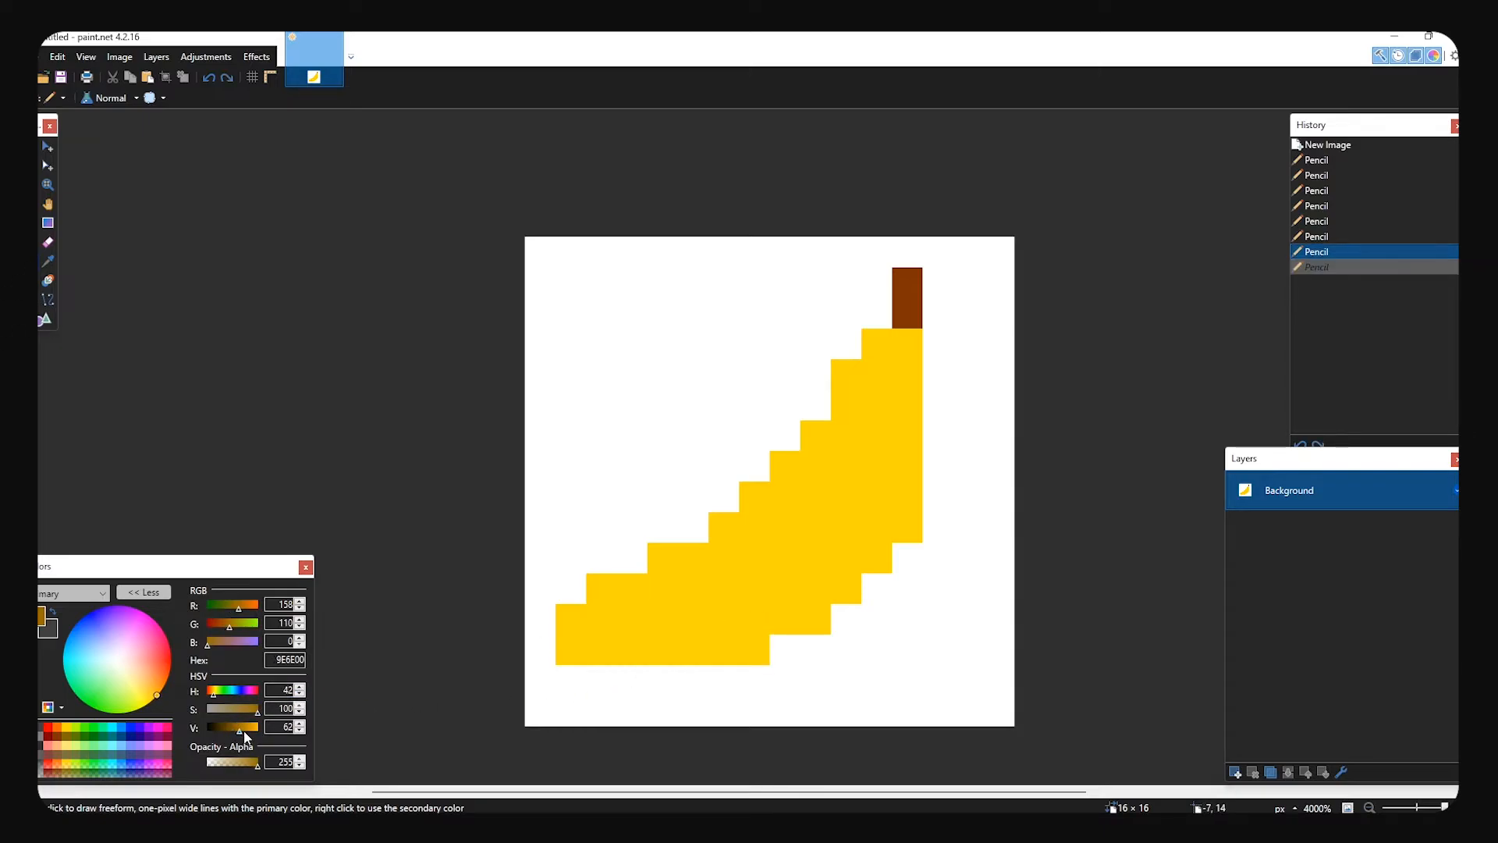
pyautogui.click(245, 728)
pyautogui.moveTo(644, 636)
pyautogui.mouseDown()
pyautogui.moveTo(771, 638)
pyautogui.moveTo(754, 622)
pyautogui.moveTo(815, 609)
pyautogui.moveTo(820, 580)
pyautogui.moveTo(872, 552)
pyautogui.moveTo(896, 526)
pyautogui.moveTo(913, 343)
pyautogui.moveTo(856, 521)
pyautogui.moveTo(742, 614)
pyautogui.moveTo(620, 658)
pyautogui.moveTo(864, 479)
pyautogui.mouseUp()
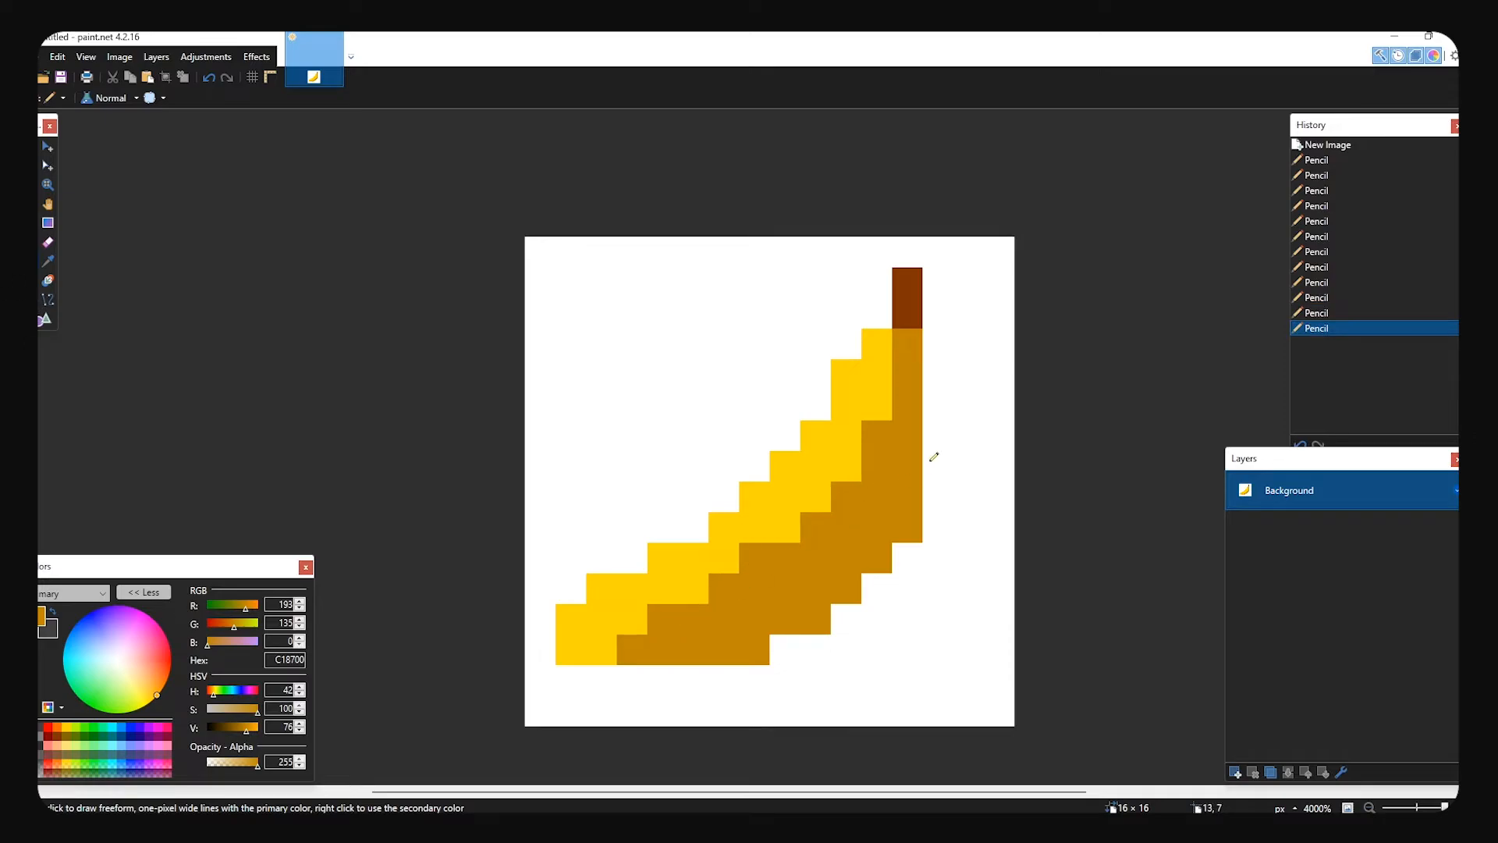
pyautogui.scroll(-4, 850, 336)
pyautogui.scroll(-3, 870, 331)
pyautogui.scroll(6, 889, 328)
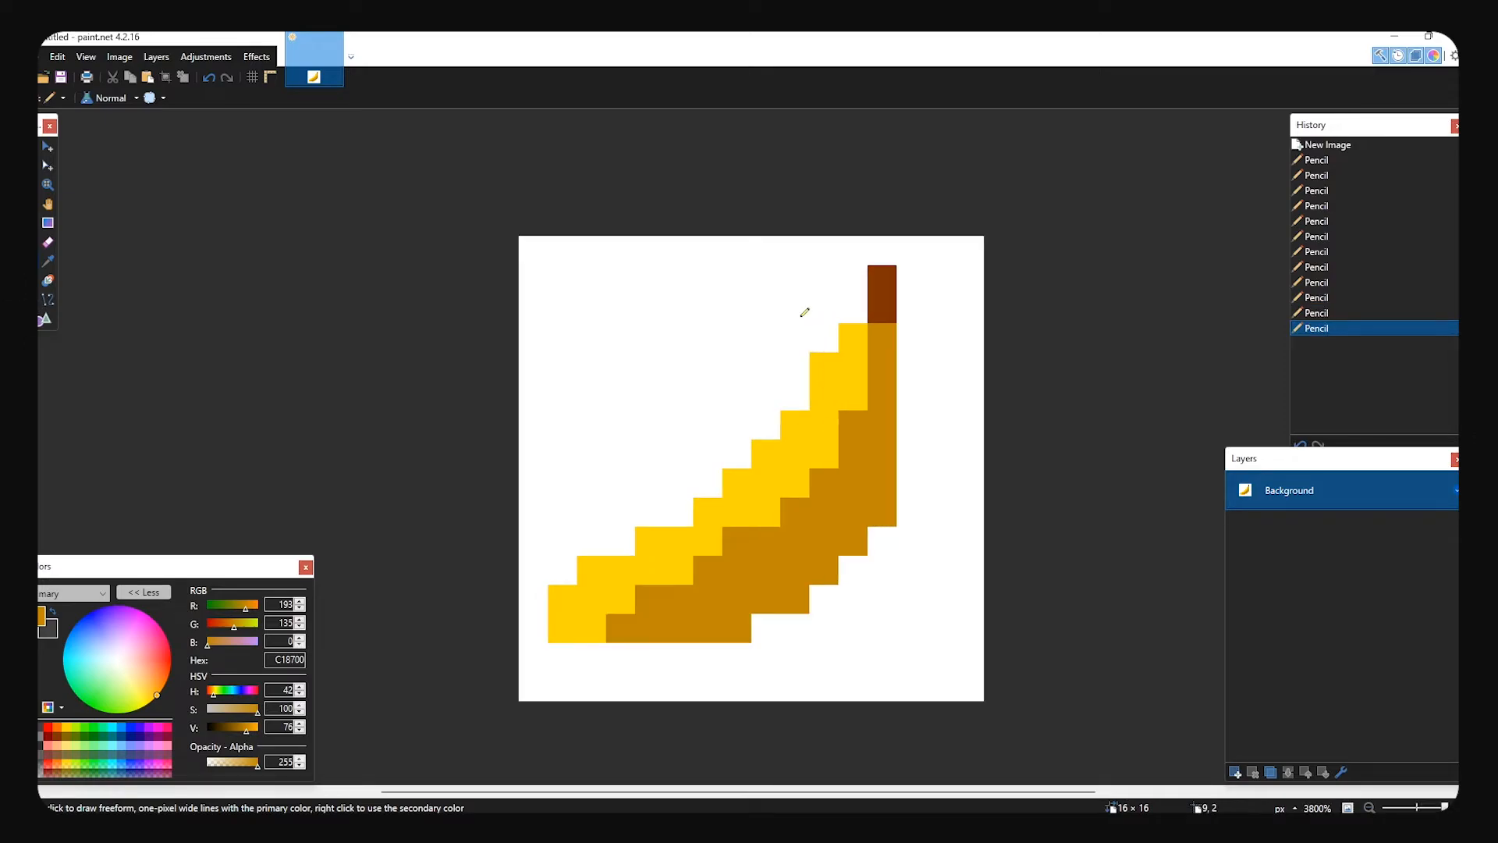
pyautogui.scroll(2, 769, 390)
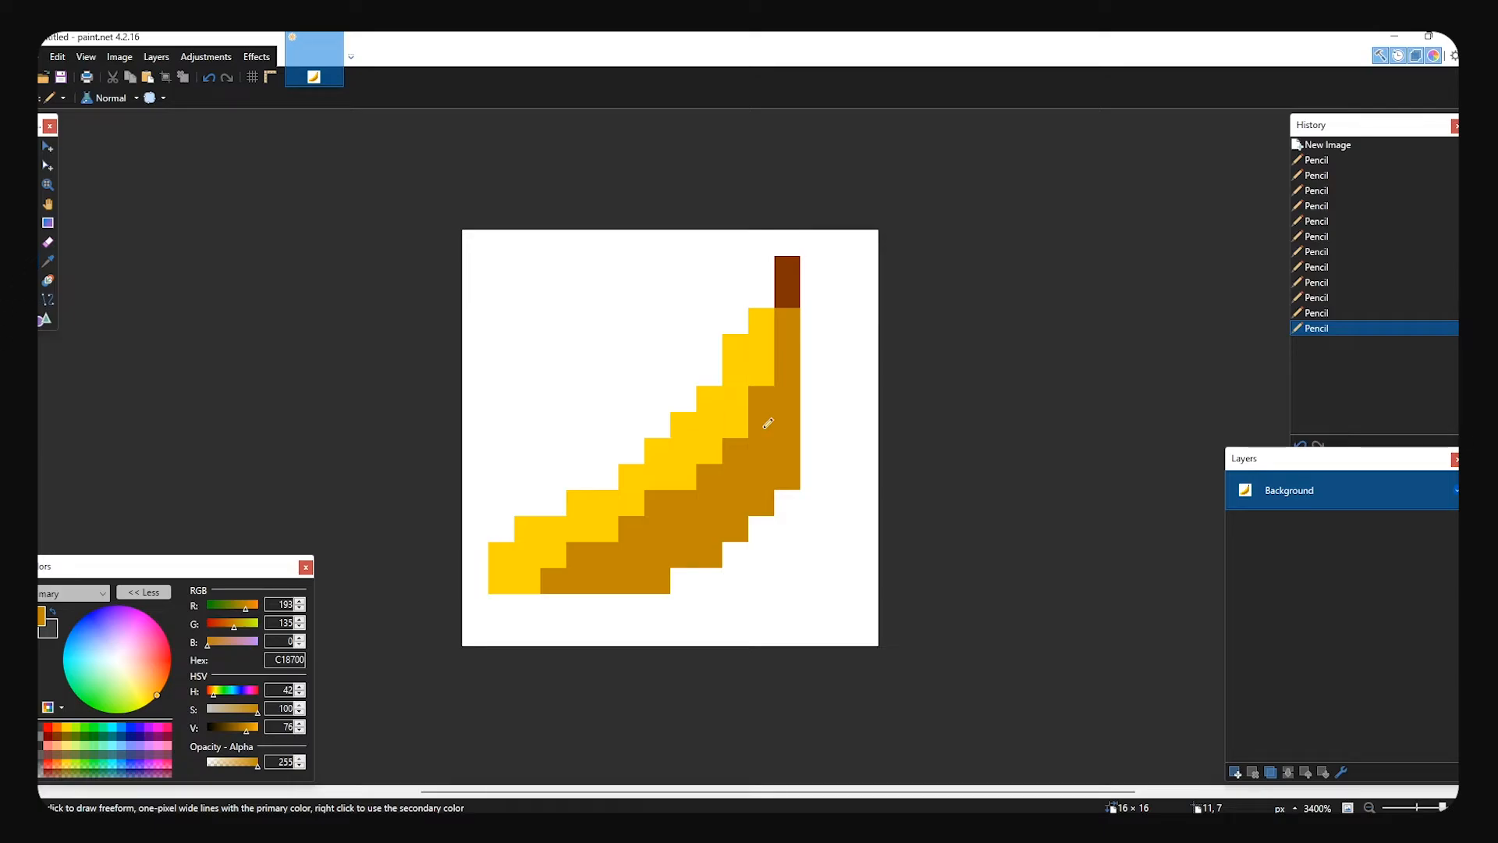
# - Save the banana image as a PNG named pack in the resourcepacks/banana folder, and close the image
pyautogui.click(35, 57)
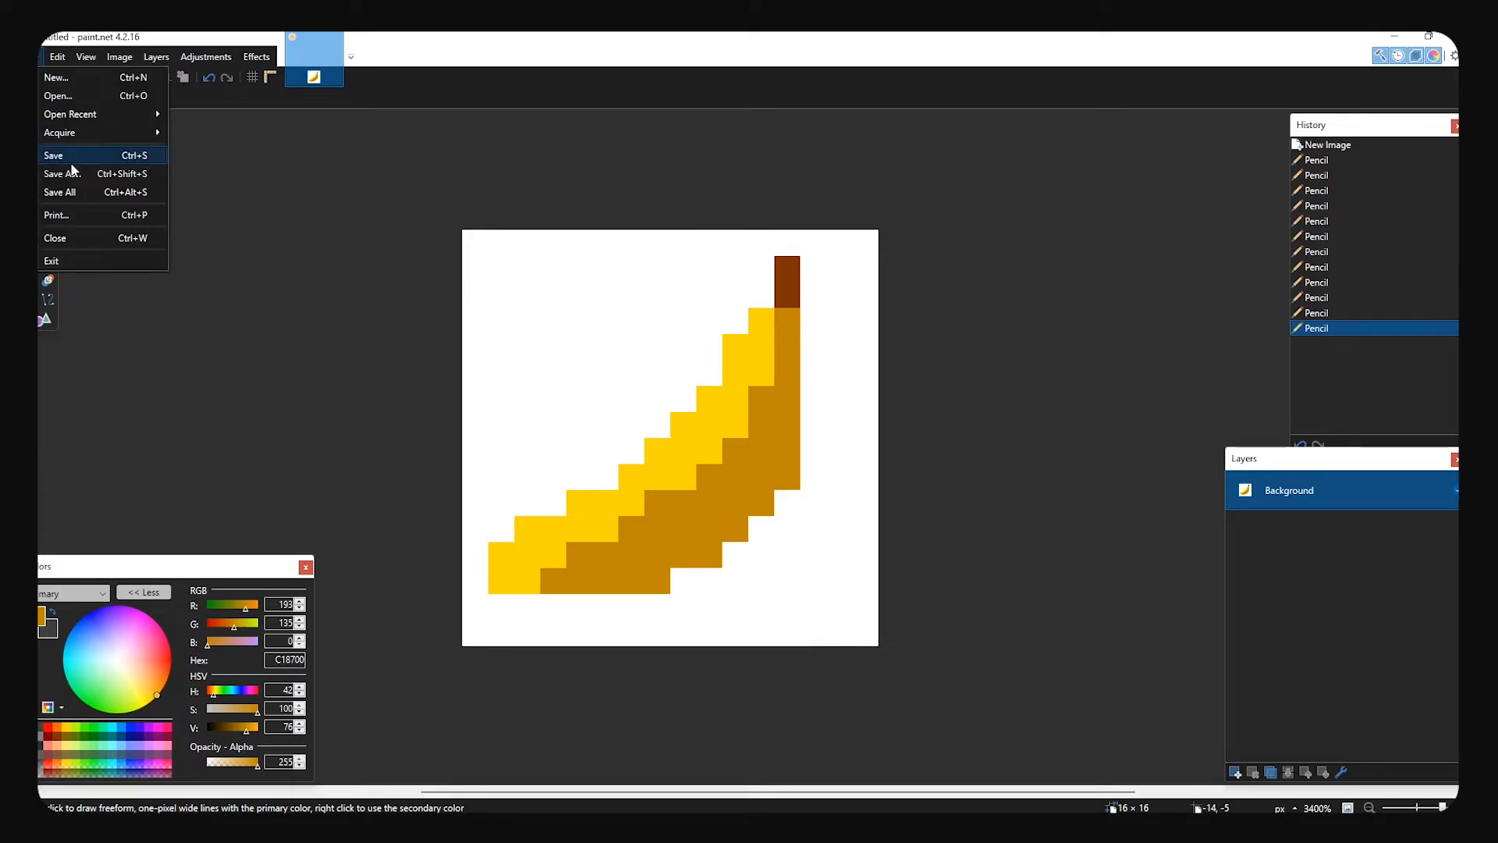
pyautogui.click(77, 173)
pyautogui.click(315, 72)
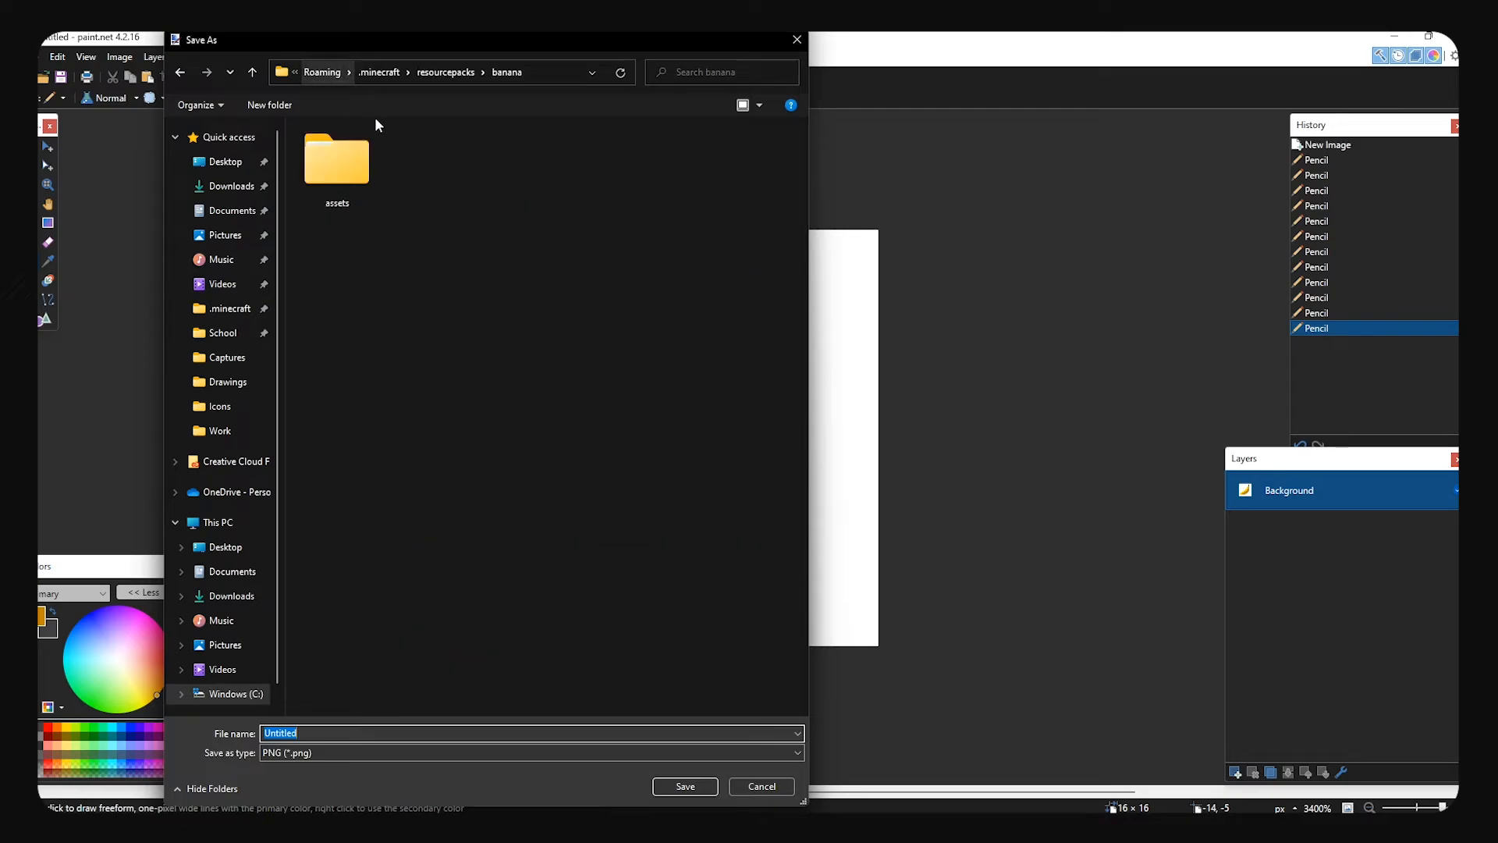
pyautogui.click(443, 71)
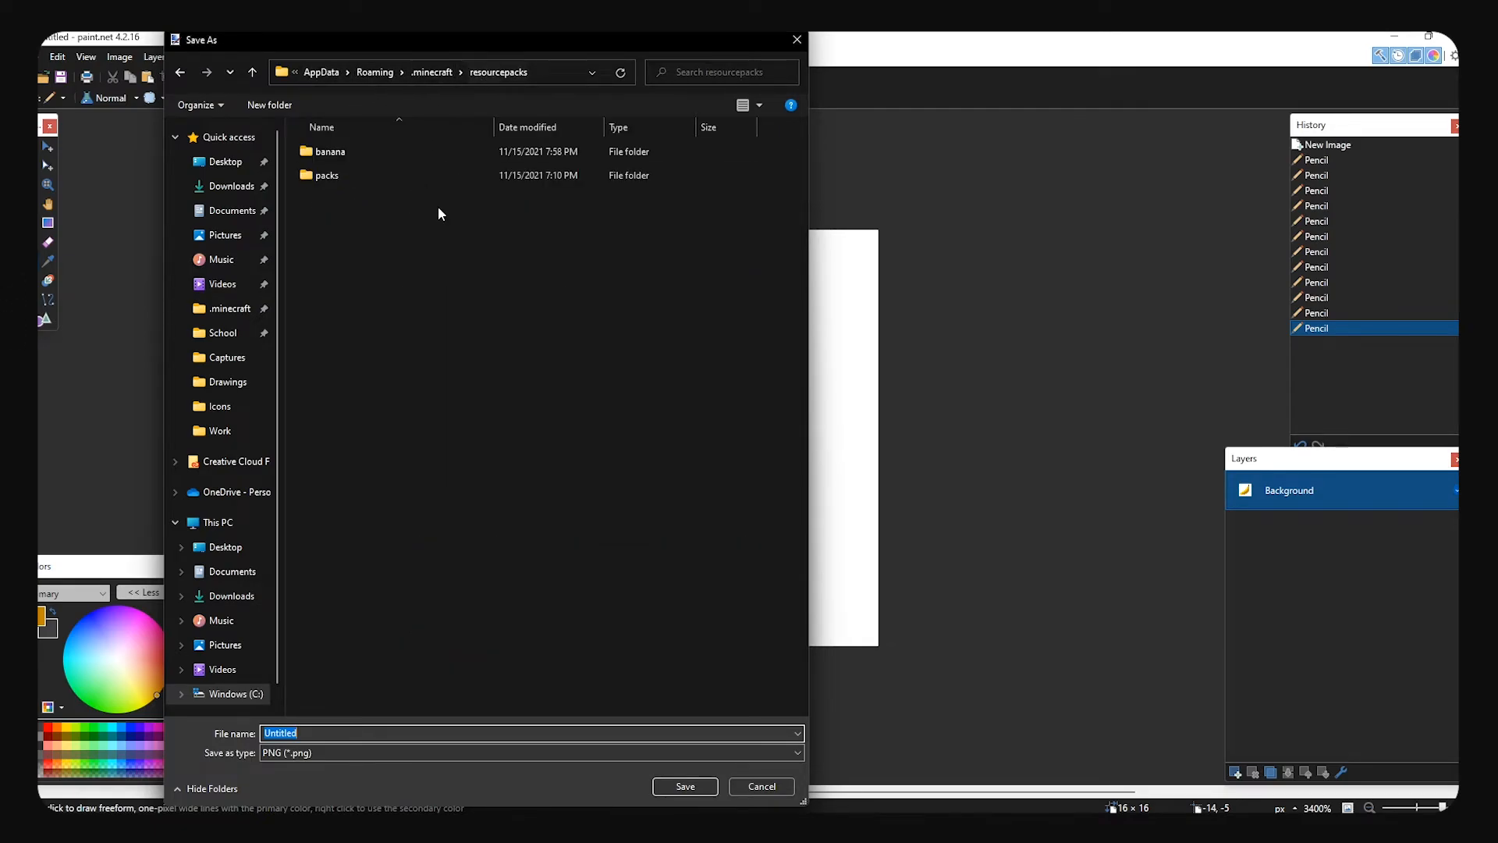
pyautogui.click(340, 148)
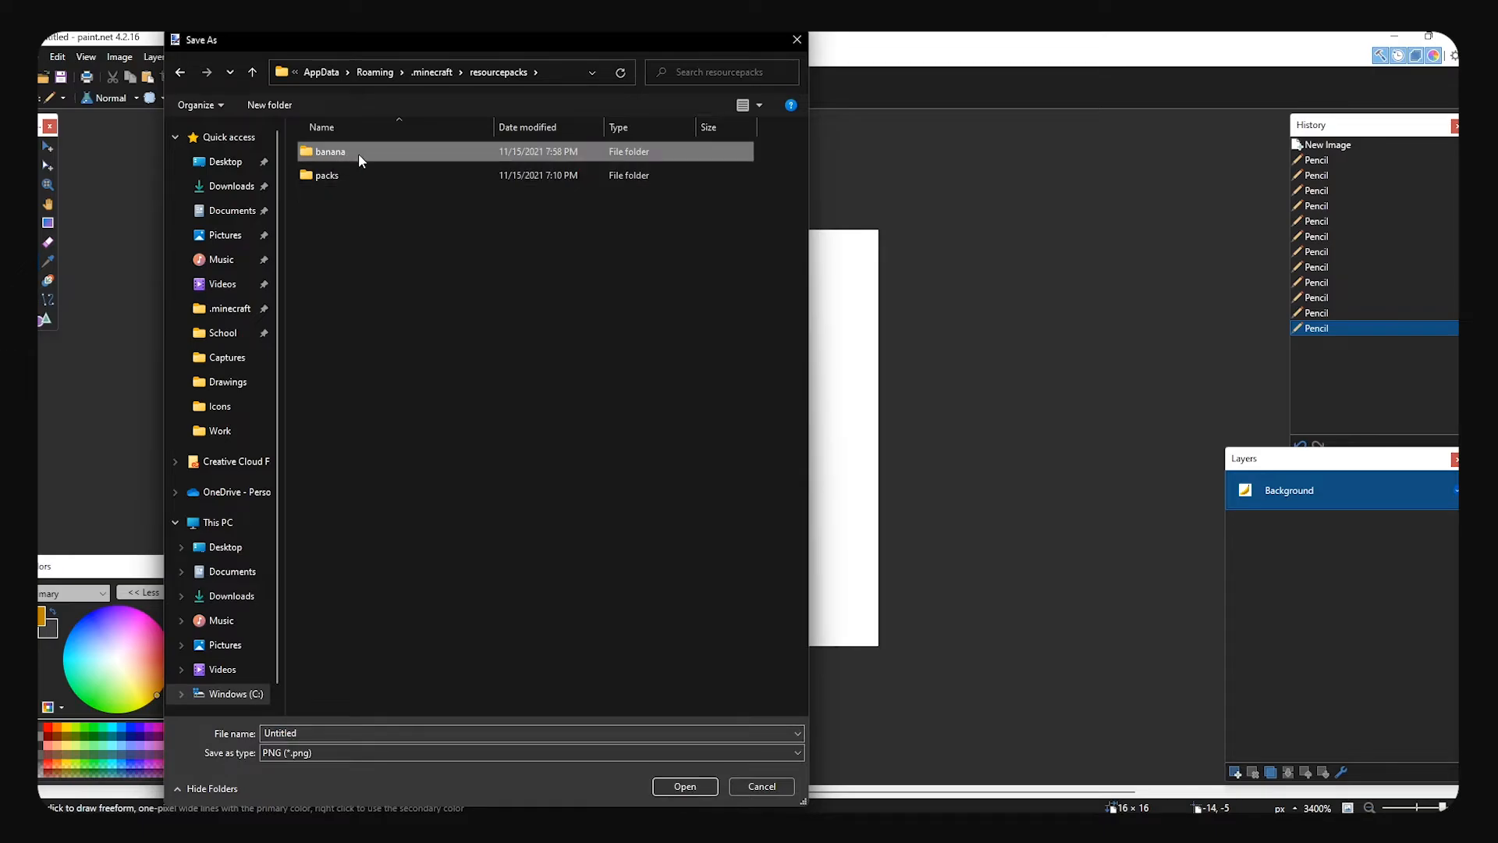
pyautogui.doubleClick(358, 153)
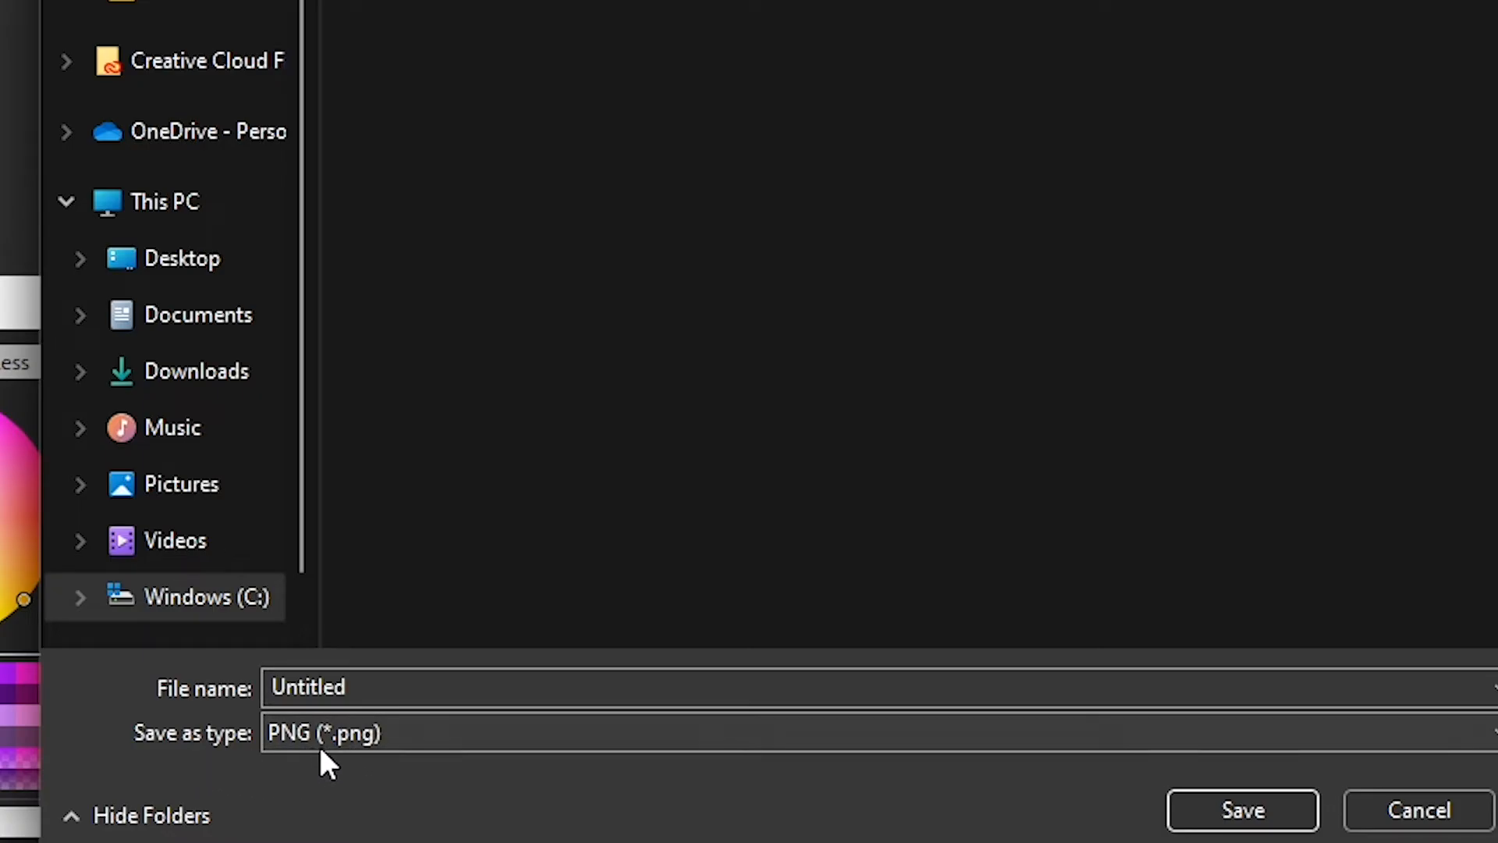
pyautogui.click(377, 686)
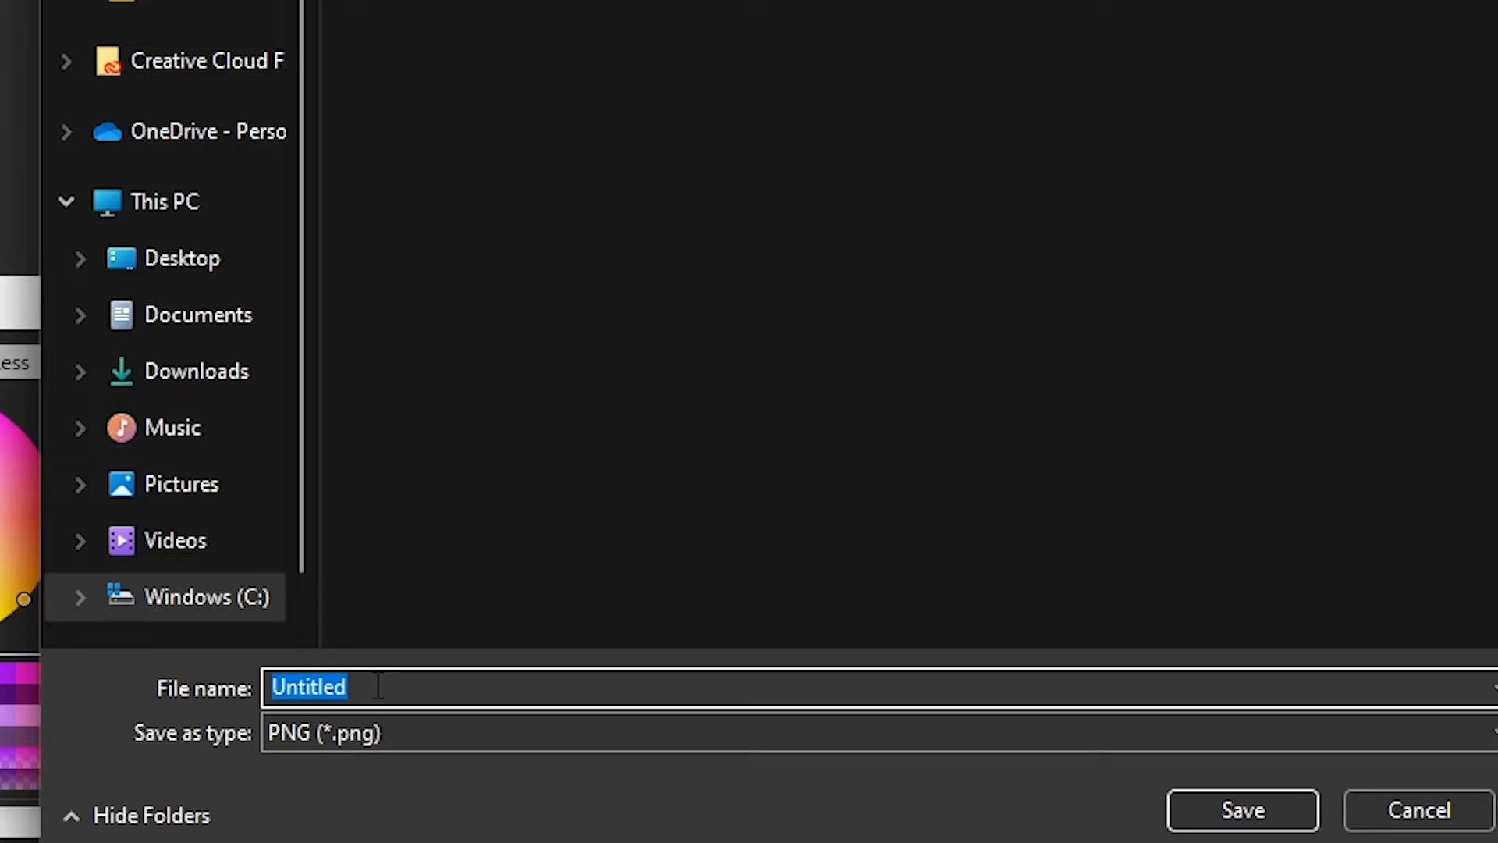
pyautogui.write('pack')
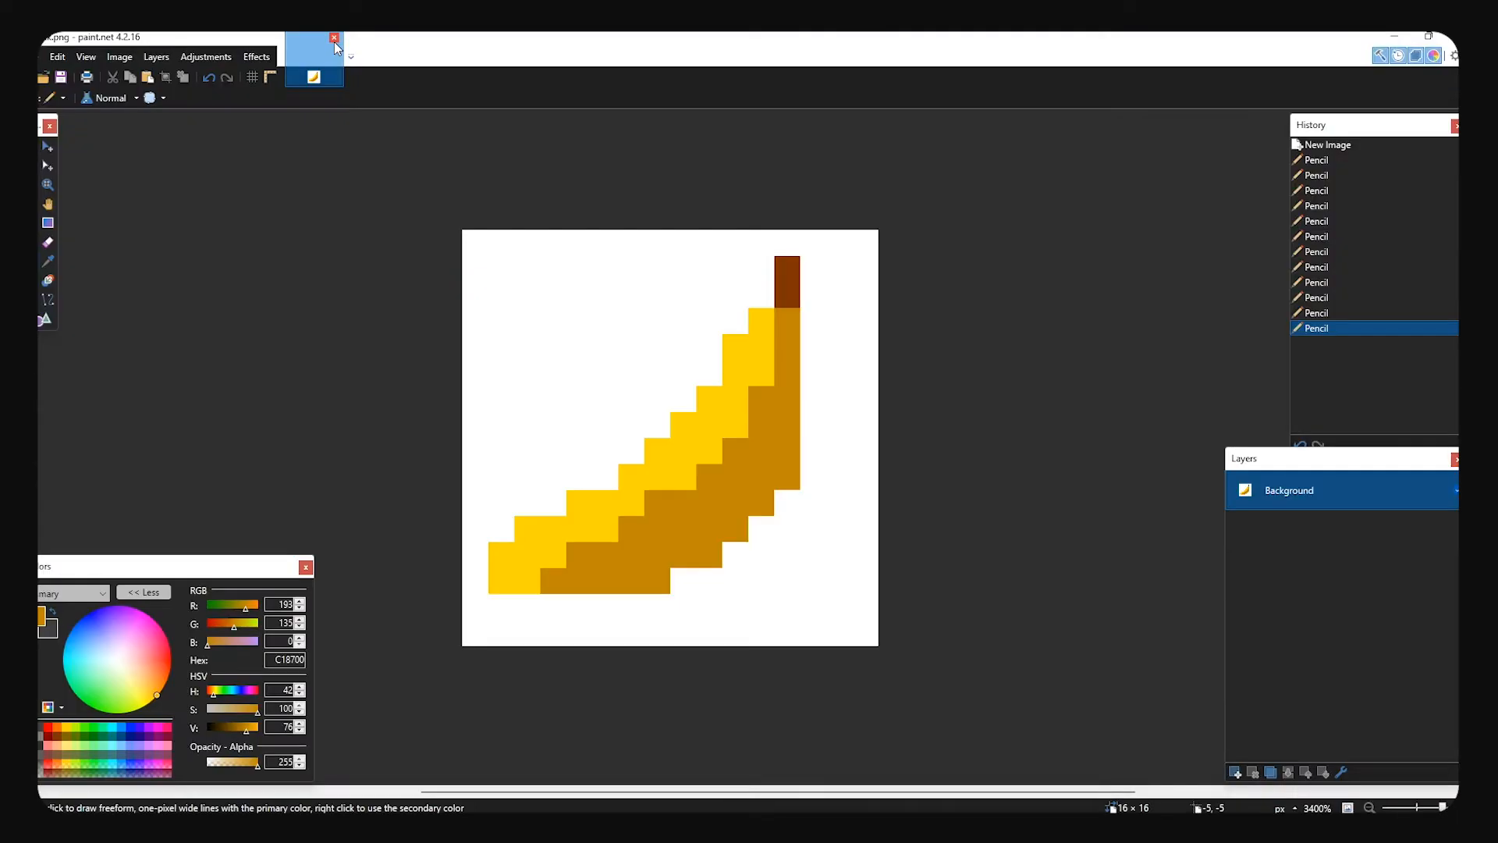
pyautogui.click(334, 40)
# - Open diamond_sword.png from the banana pack's assets/minecraft/textures/item folder
pyautogui.hotkey('ctrl', 'o')
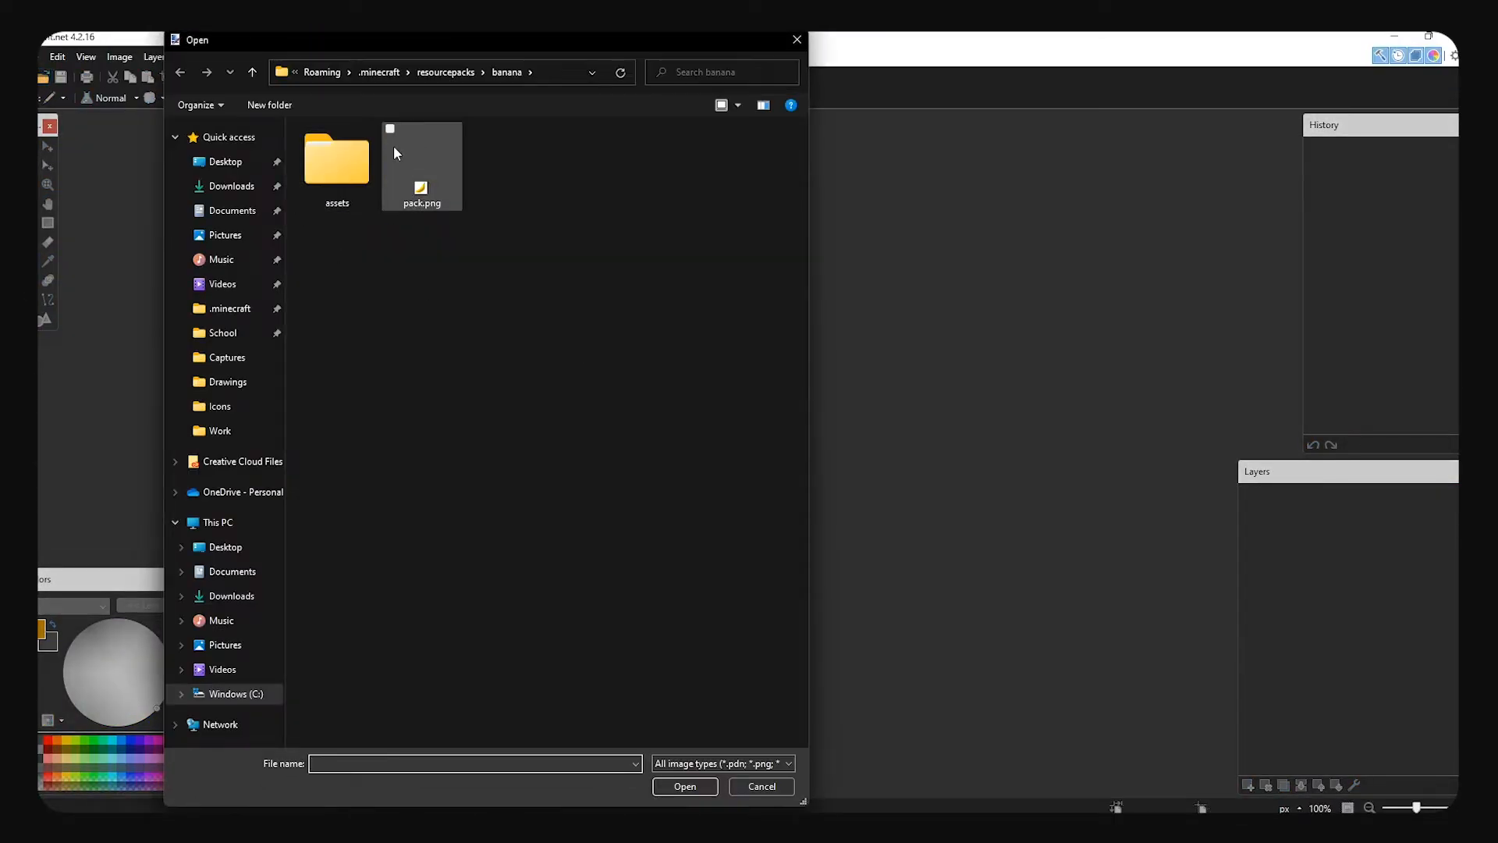
pyautogui.click(446, 71)
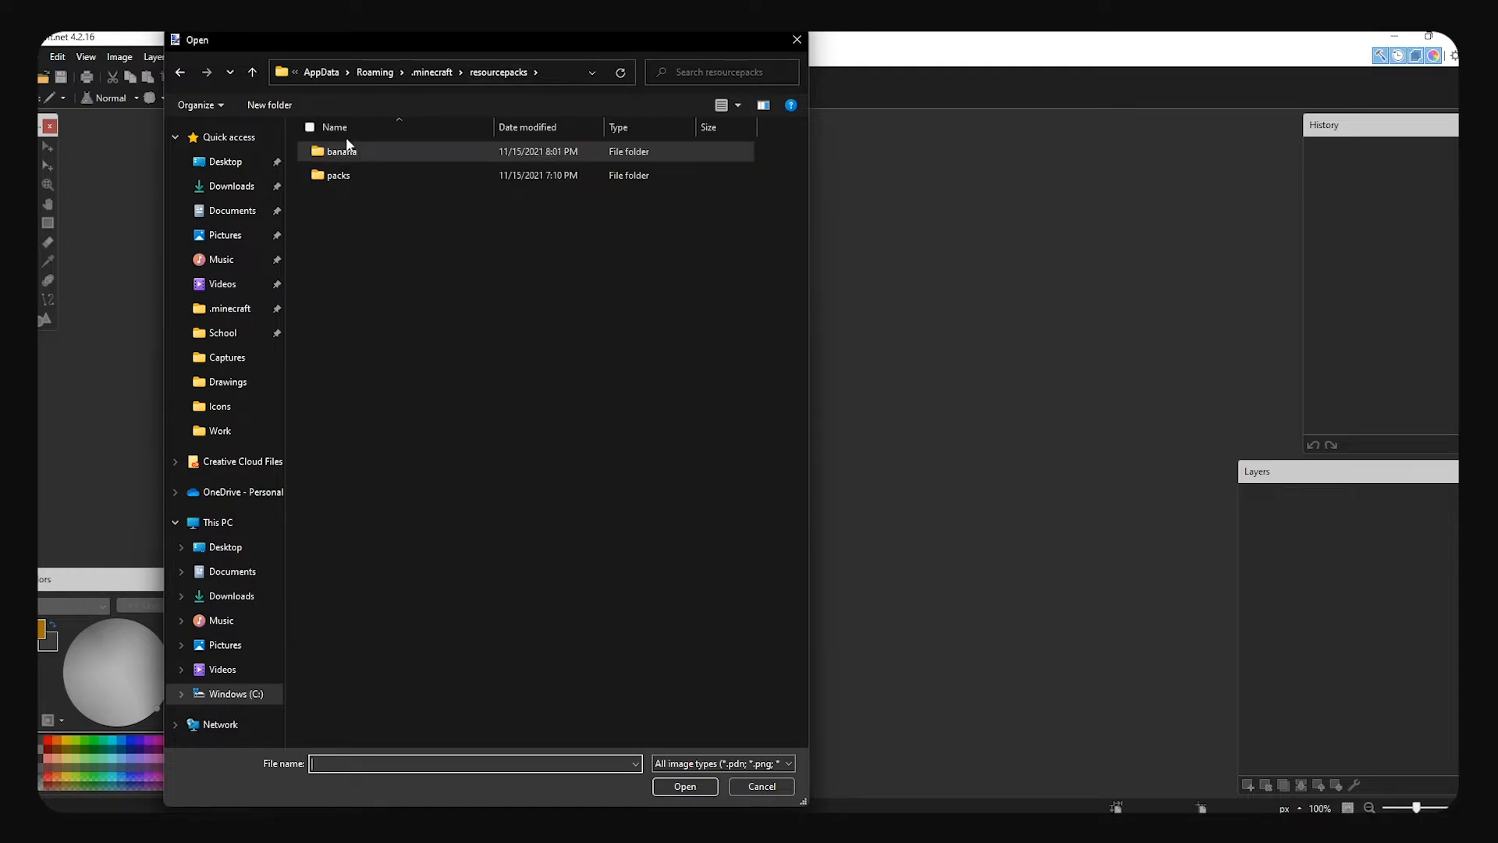
pyautogui.doubleClick(355, 157)
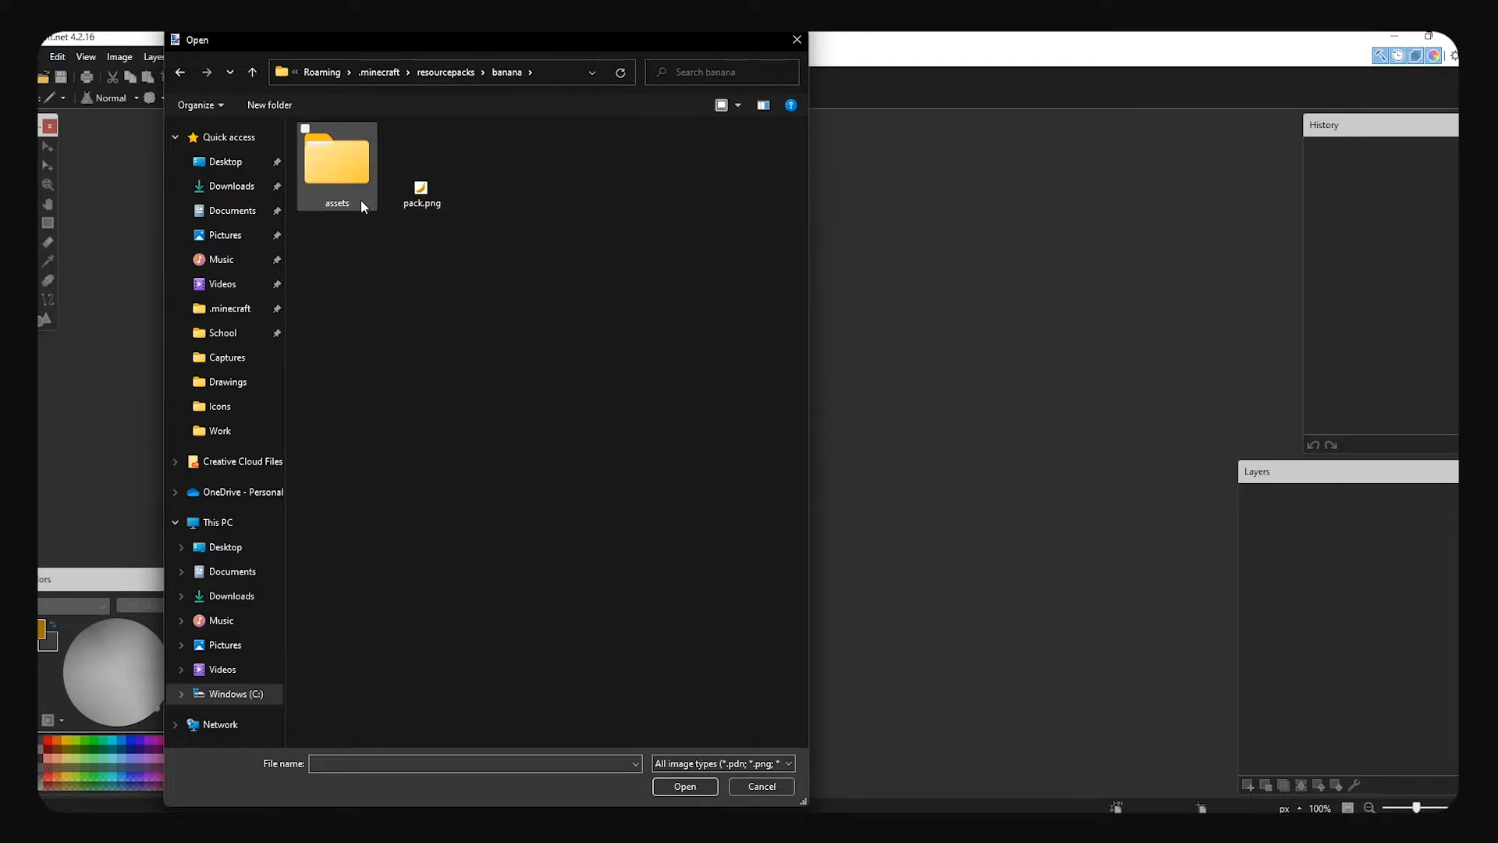
pyautogui.doubleClick(354, 190)
pyautogui.doubleClick(367, 151)
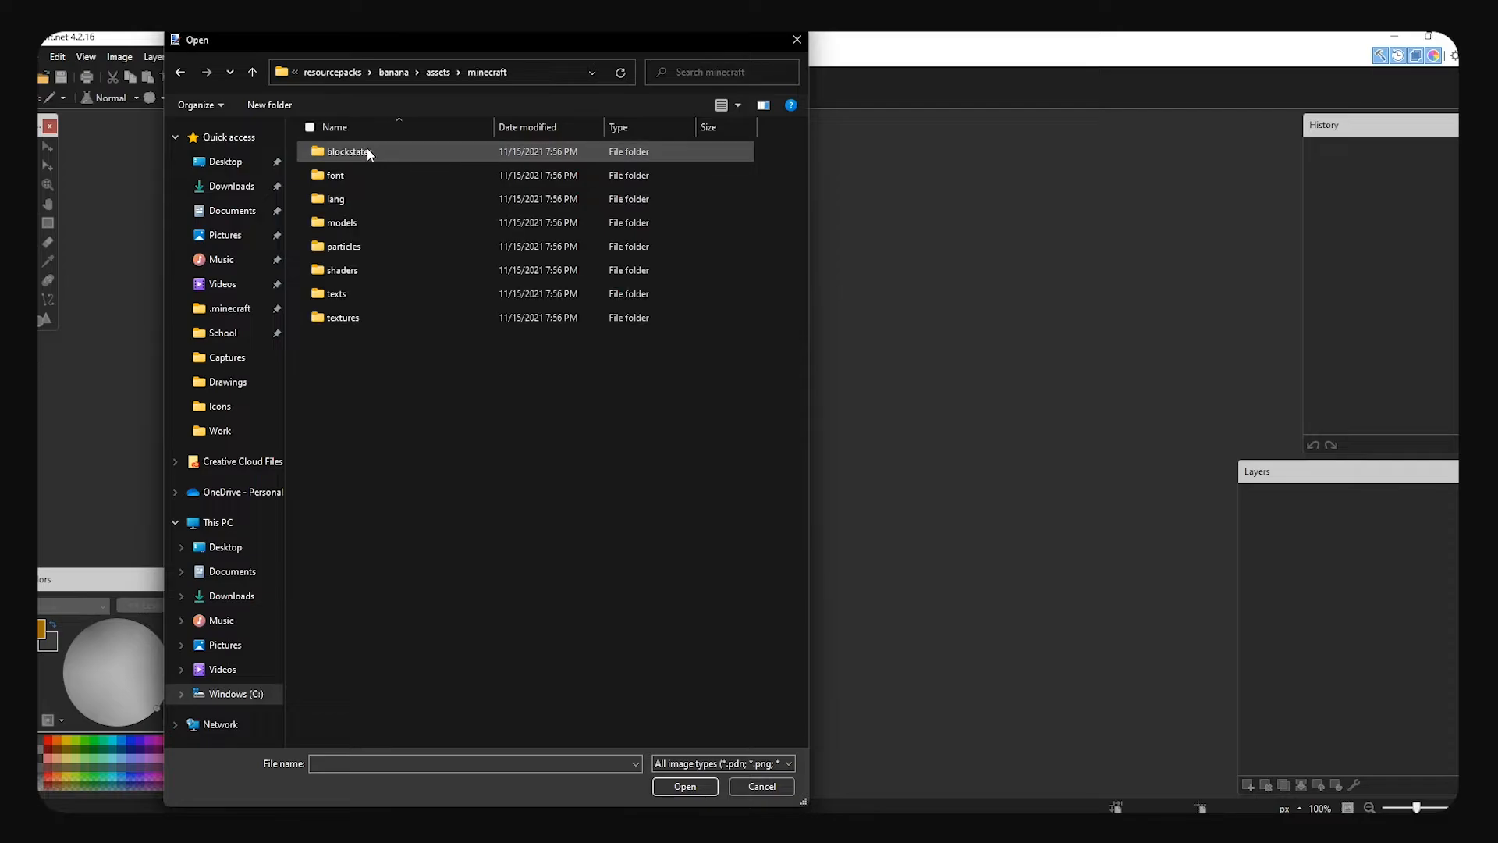
pyautogui.doubleClick(374, 321)
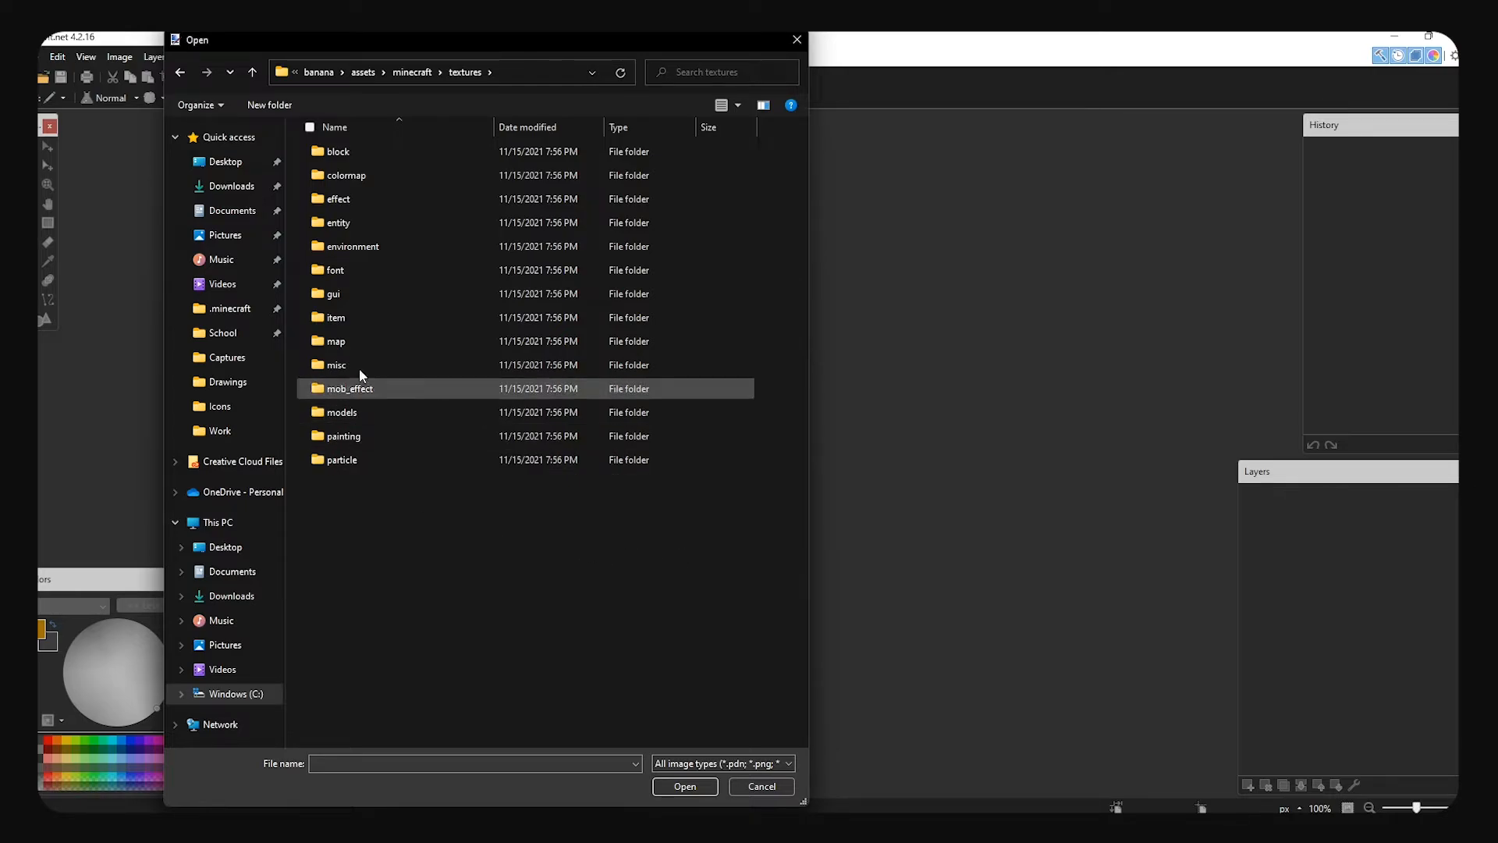
pyautogui.doubleClick(375, 317)
pyautogui.scroll(-12, 714, 327)
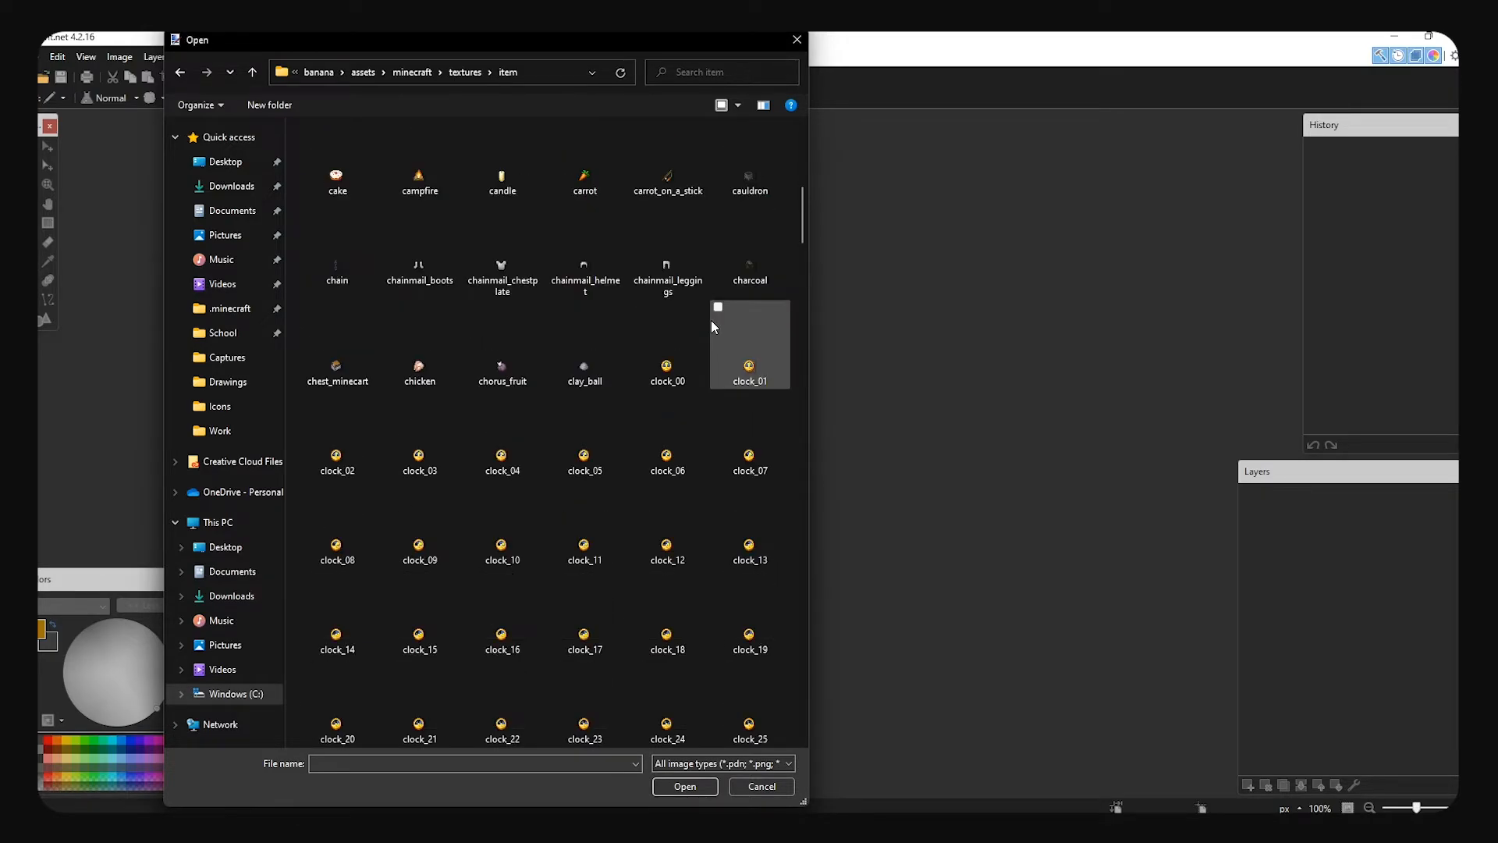
pyautogui.scroll(-6, 710, 327)
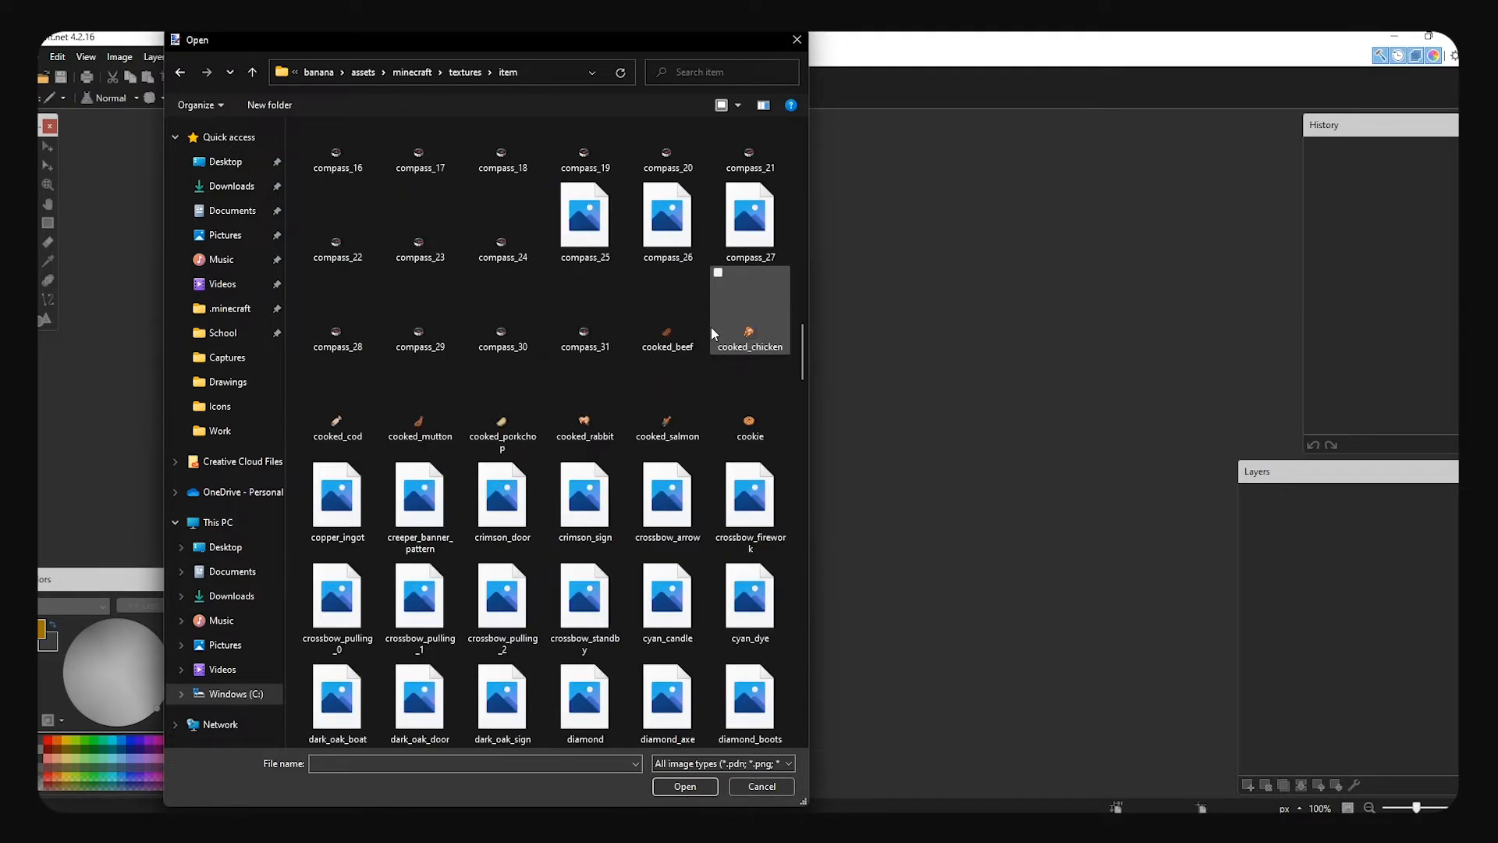
pyautogui.doubleClick(445, 315)
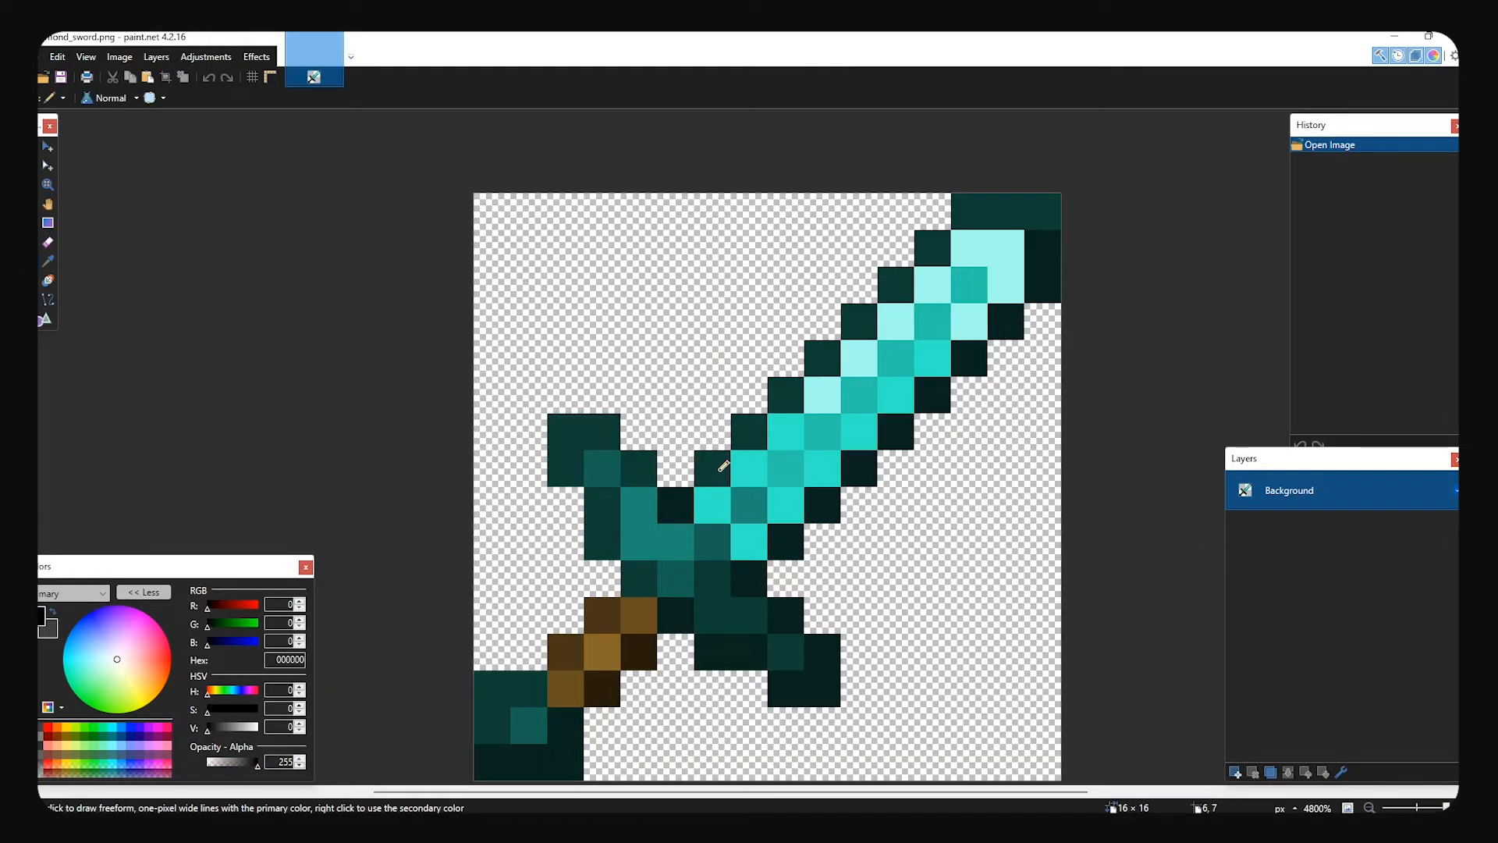
# - Outline the sword's blade in black with the Pencil tool along both edges, closing it with a corner two pixels short of the original tip
pyautogui.click(714, 469)
pyautogui.click(750, 434)
pyautogui.click(786, 397)
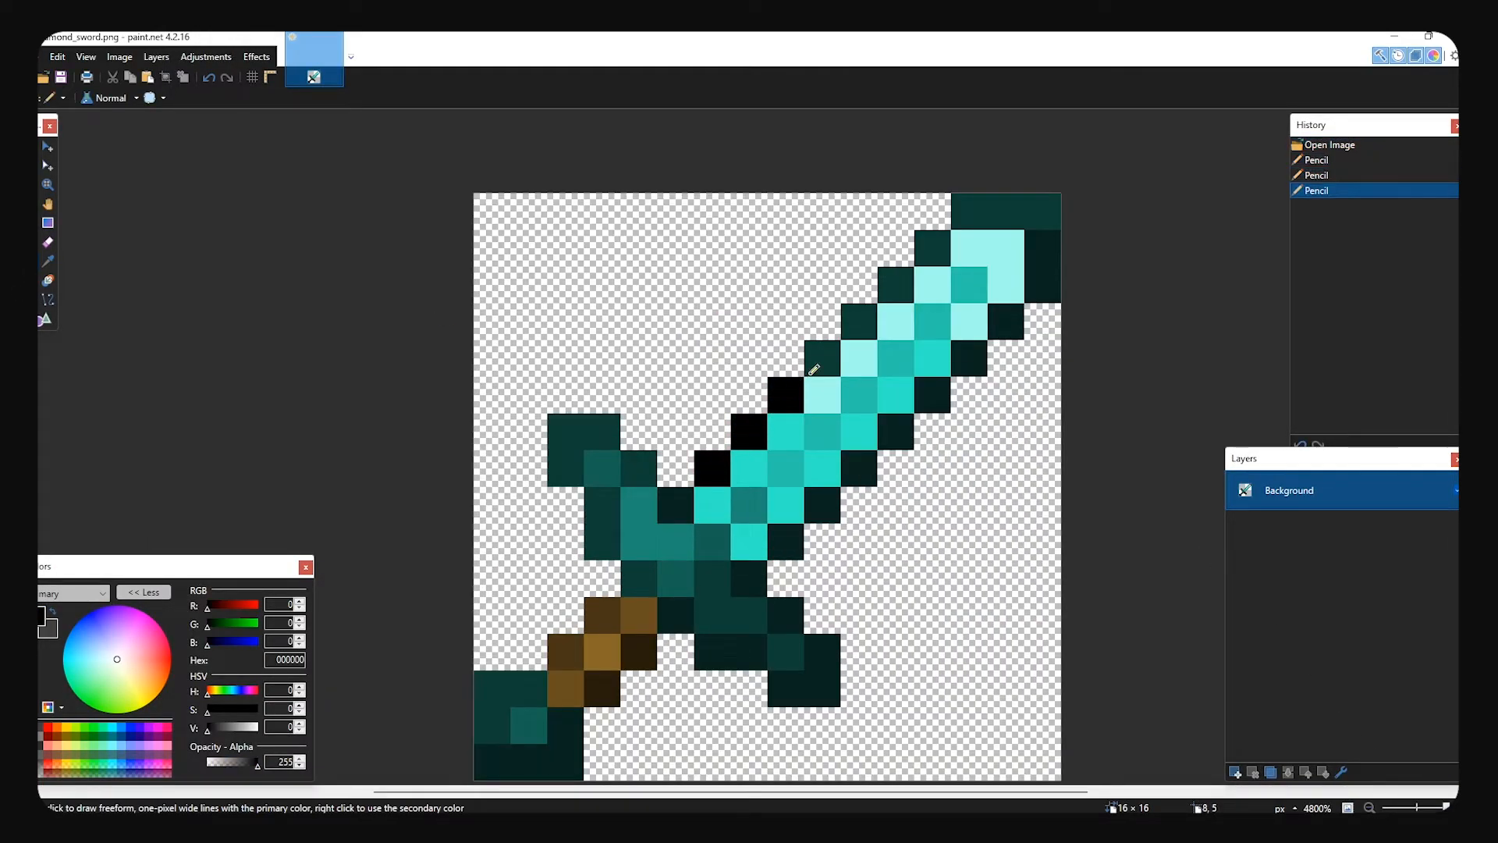
pyautogui.click(822, 361)
pyautogui.click(859, 321)
pyautogui.moveTo(895, 284)
pyautogui.mouseDown()
pyautogui.moveTo(947, 285)
pyautogui.moveTo(968, 394)
pyautogui.mouseUp()
pyautogui.click(933, 393)
pyautogui.click(898, 430)
pyautogui.click(859, 468)
pyautogui.click(822, 504)
pyautogui.click(786, 540)
# - Erase the old blade tip outside the new black outline with the Eraser at brush width 2
pyautogui.press('e')
pyautogui.click(987, 411)
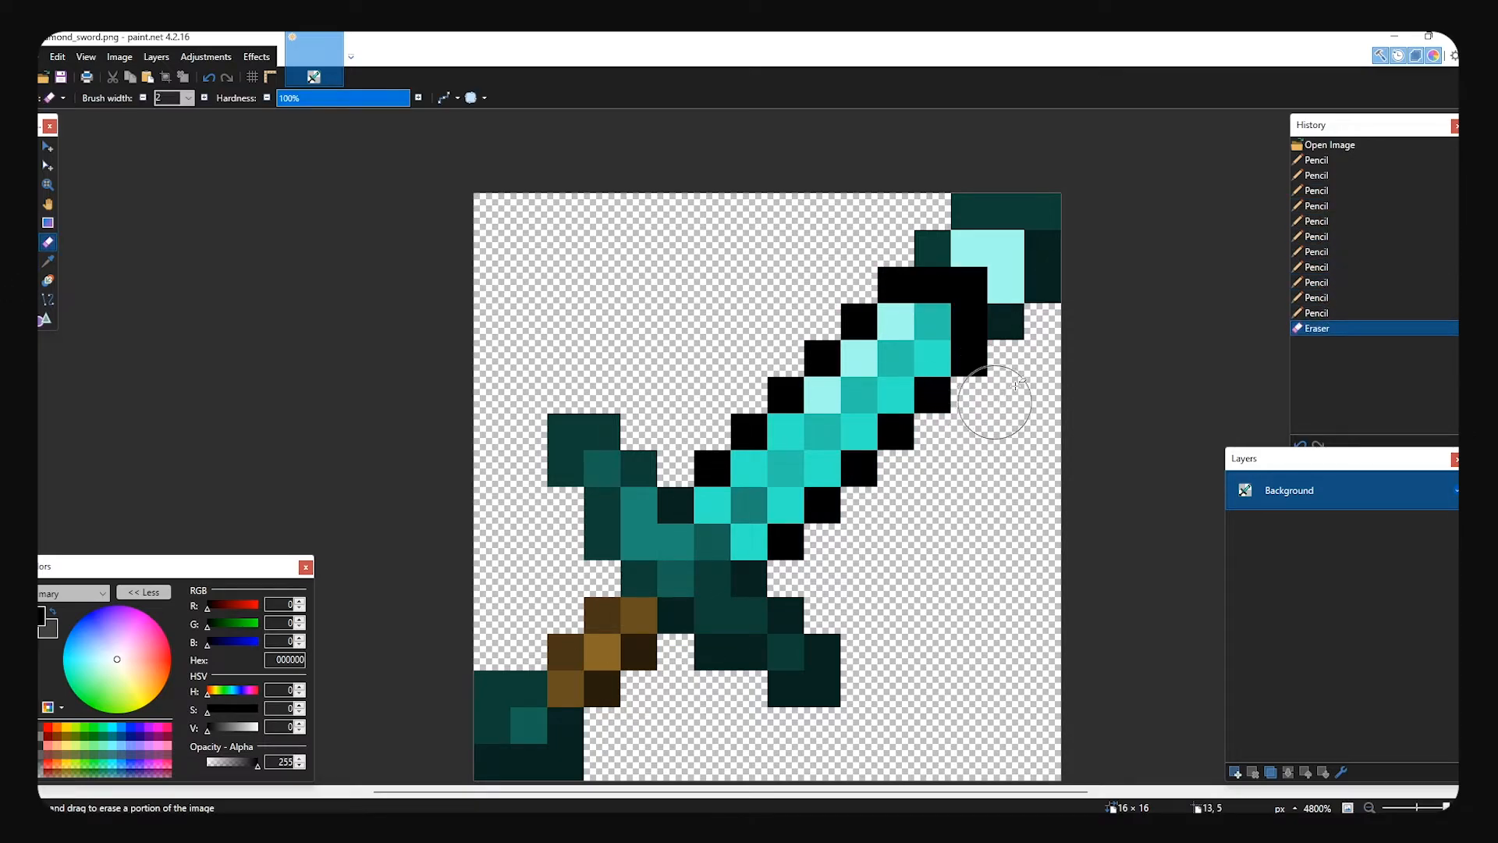
pyautogui.click(1035, 302)
pyautogui.moveTo(1035, 302)
pyautogui.mouseDown()
pyautogui.moveTo(1029, 216)
pyautogui.moveTo(898, 230)
pyautogui.mouseUp()
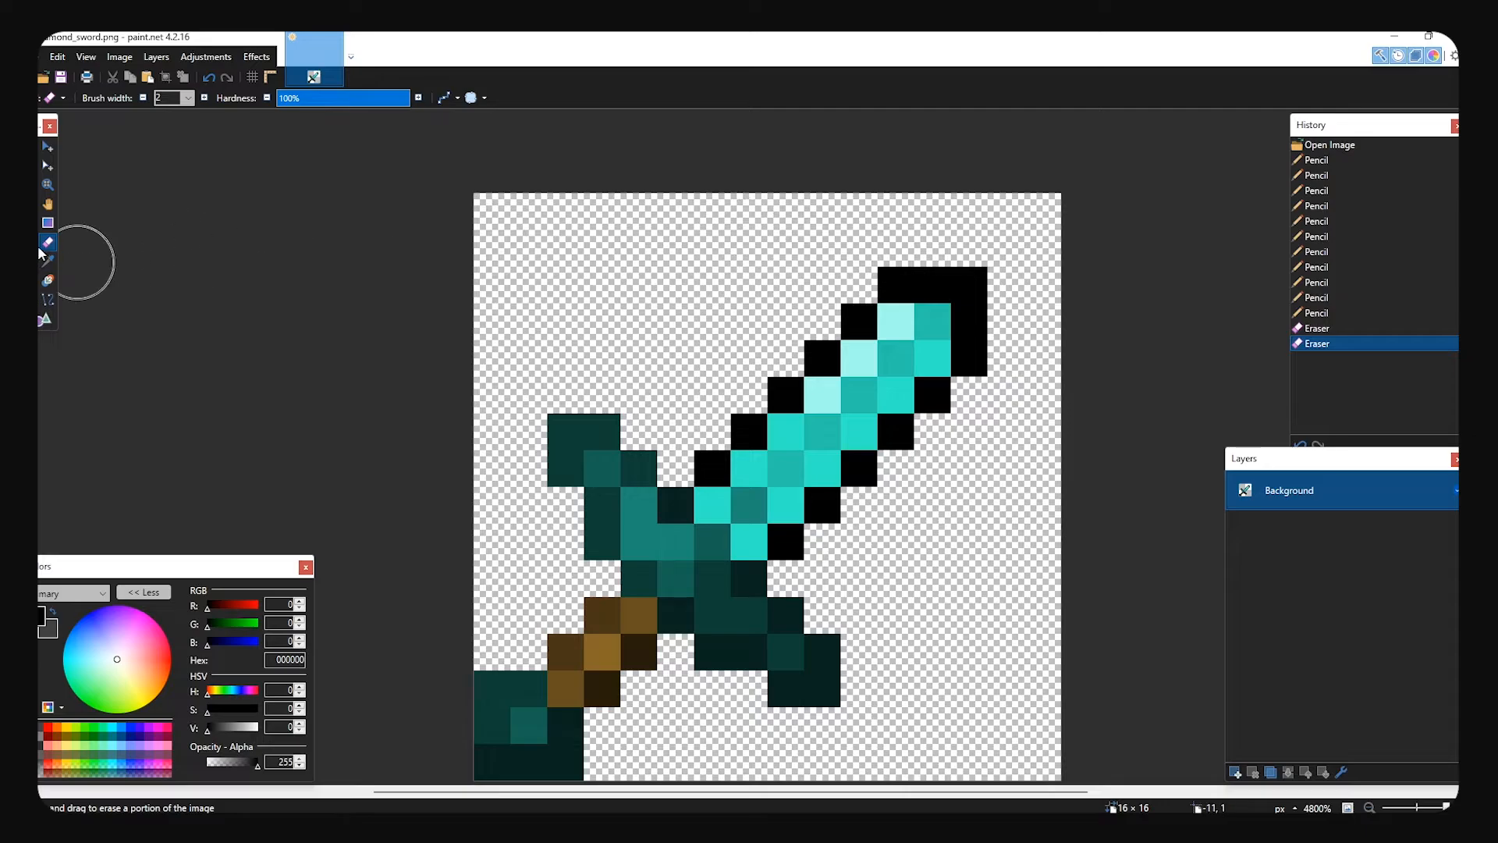
# - Outline the sword's crossguard and the base of the blade in black with the Pencil tool
pyautogui.press('p')
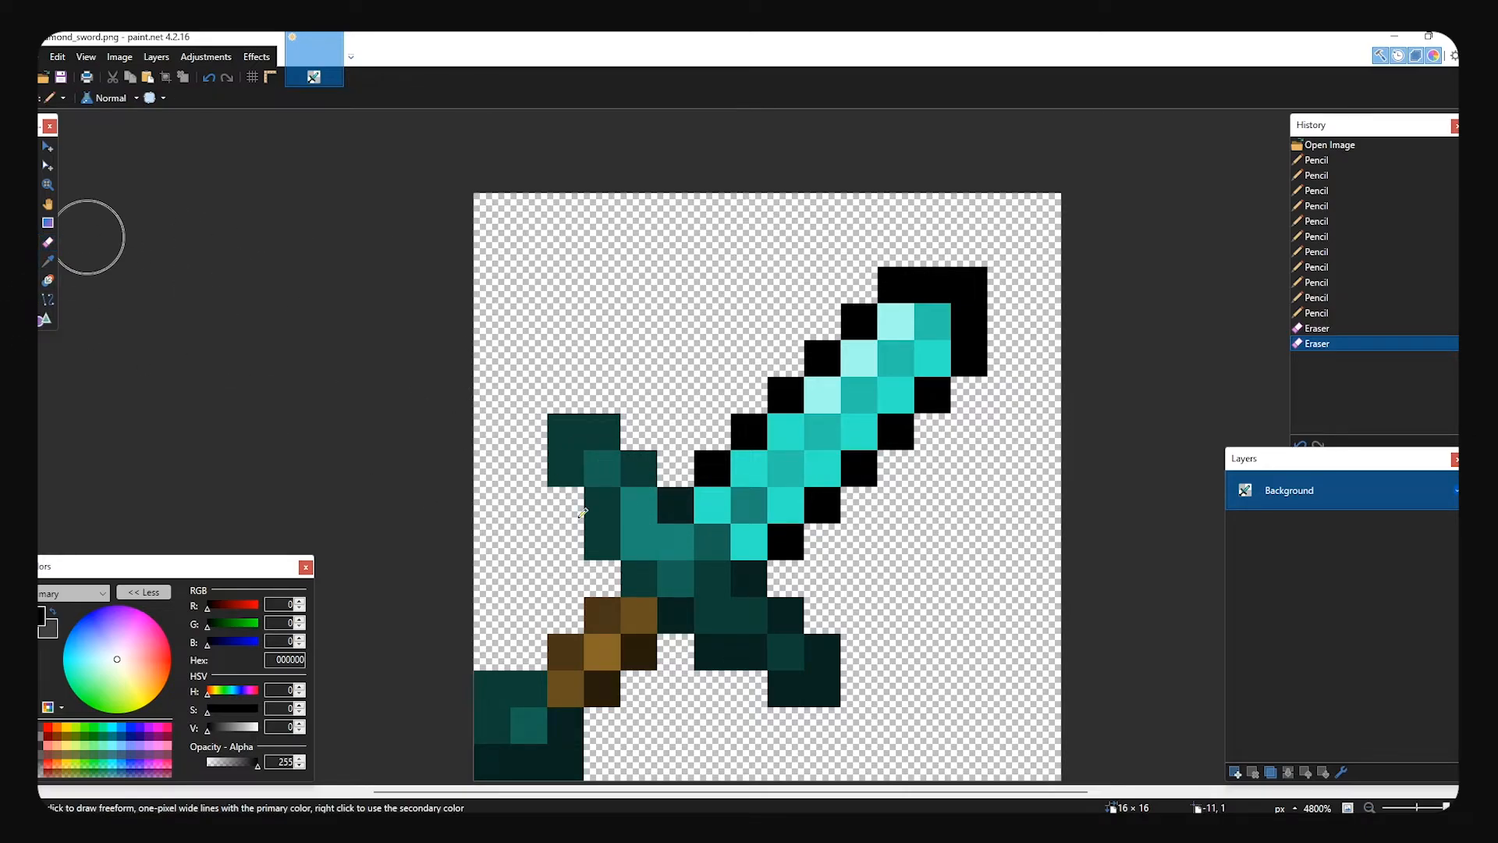
pyautogui.click(566, 469)
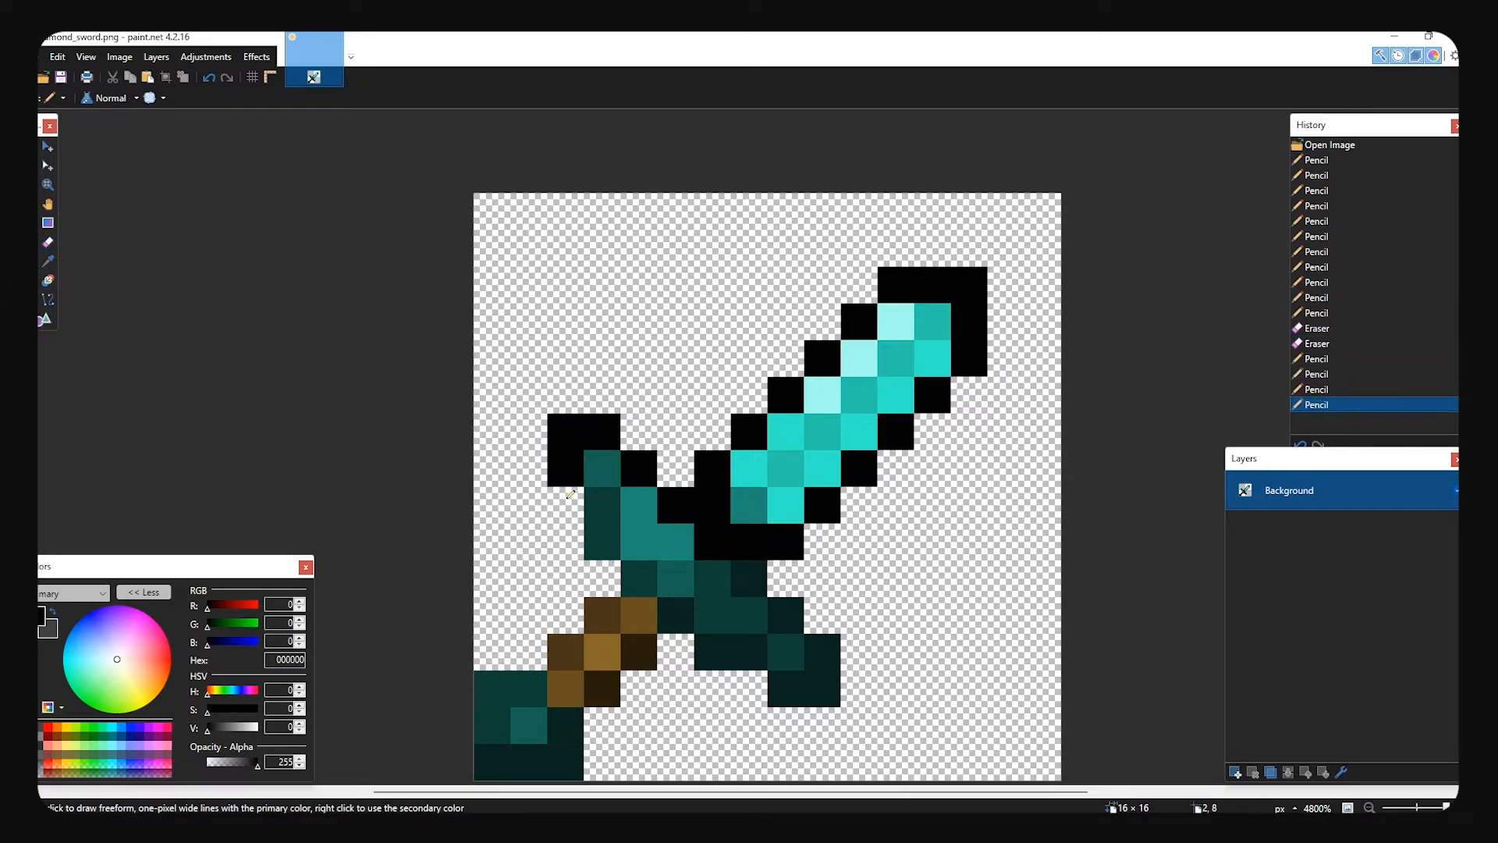
pyautogui.click(568, 505)
pyautogui.click(602, 543)
pyautogui.click(643, 579)
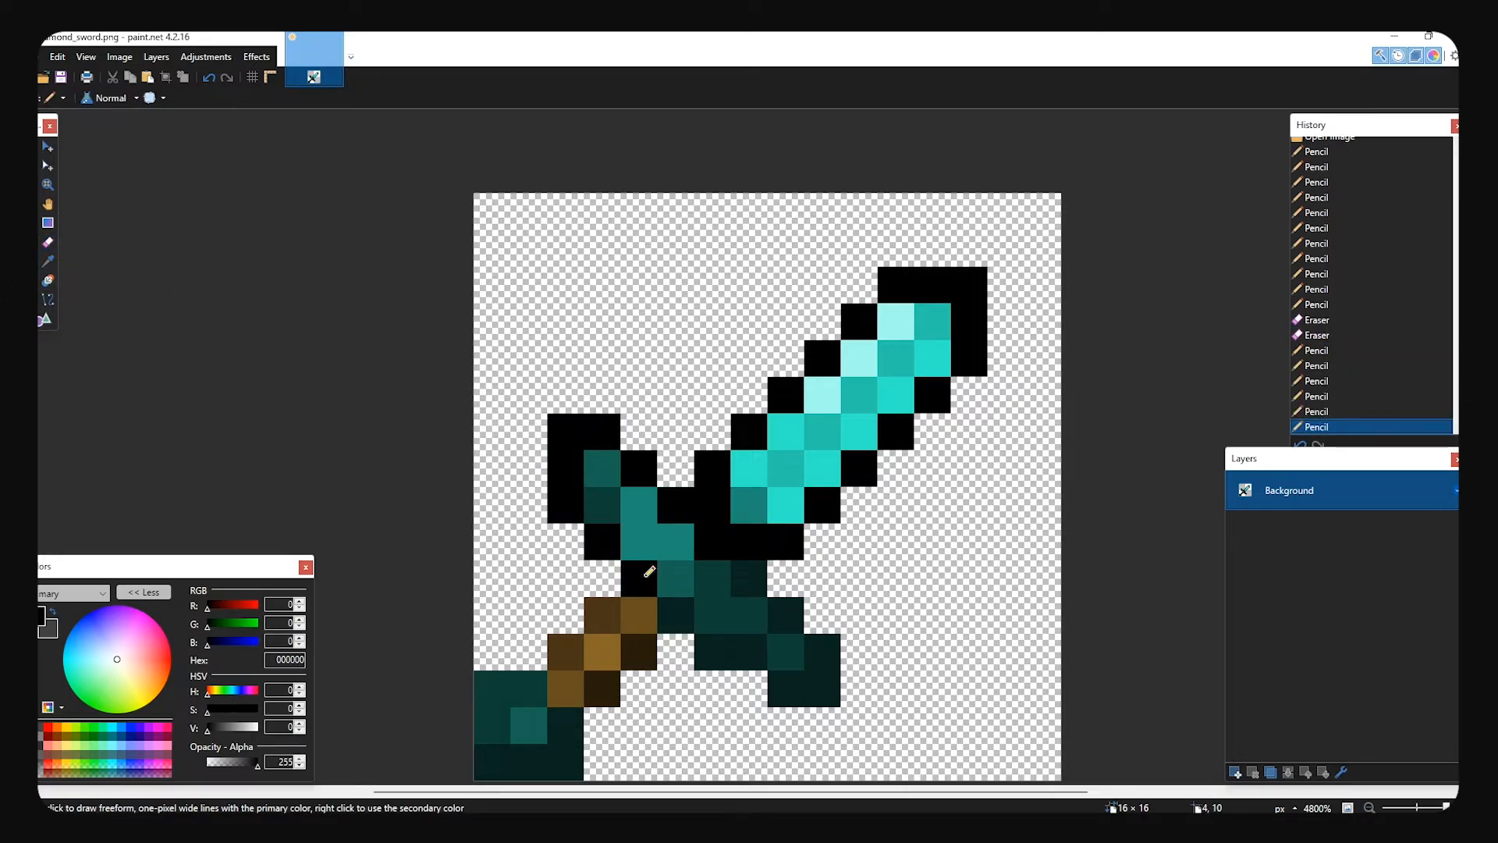
pyautogui.click(684, 620)
pyautogui.click(723, 664)
pyautogui.moveTo(778, 693); pyautogui.dragTo(825, 654)
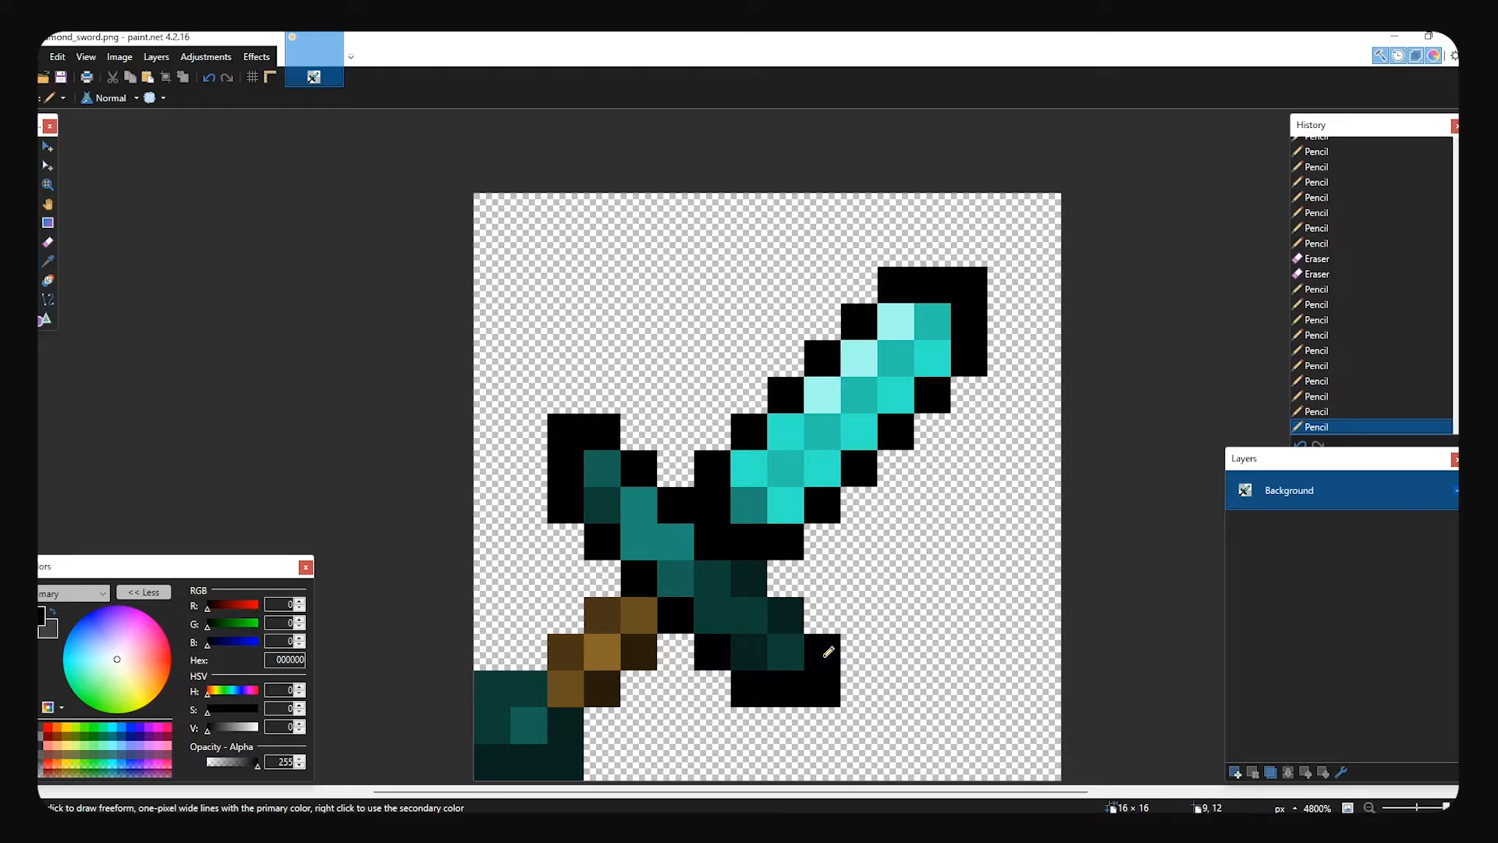
# - Outline the handle and the pommel in black, leaving their central pixels in the original colors
pyautogui.click(606, 605)
pyautogui.click(640, 651)
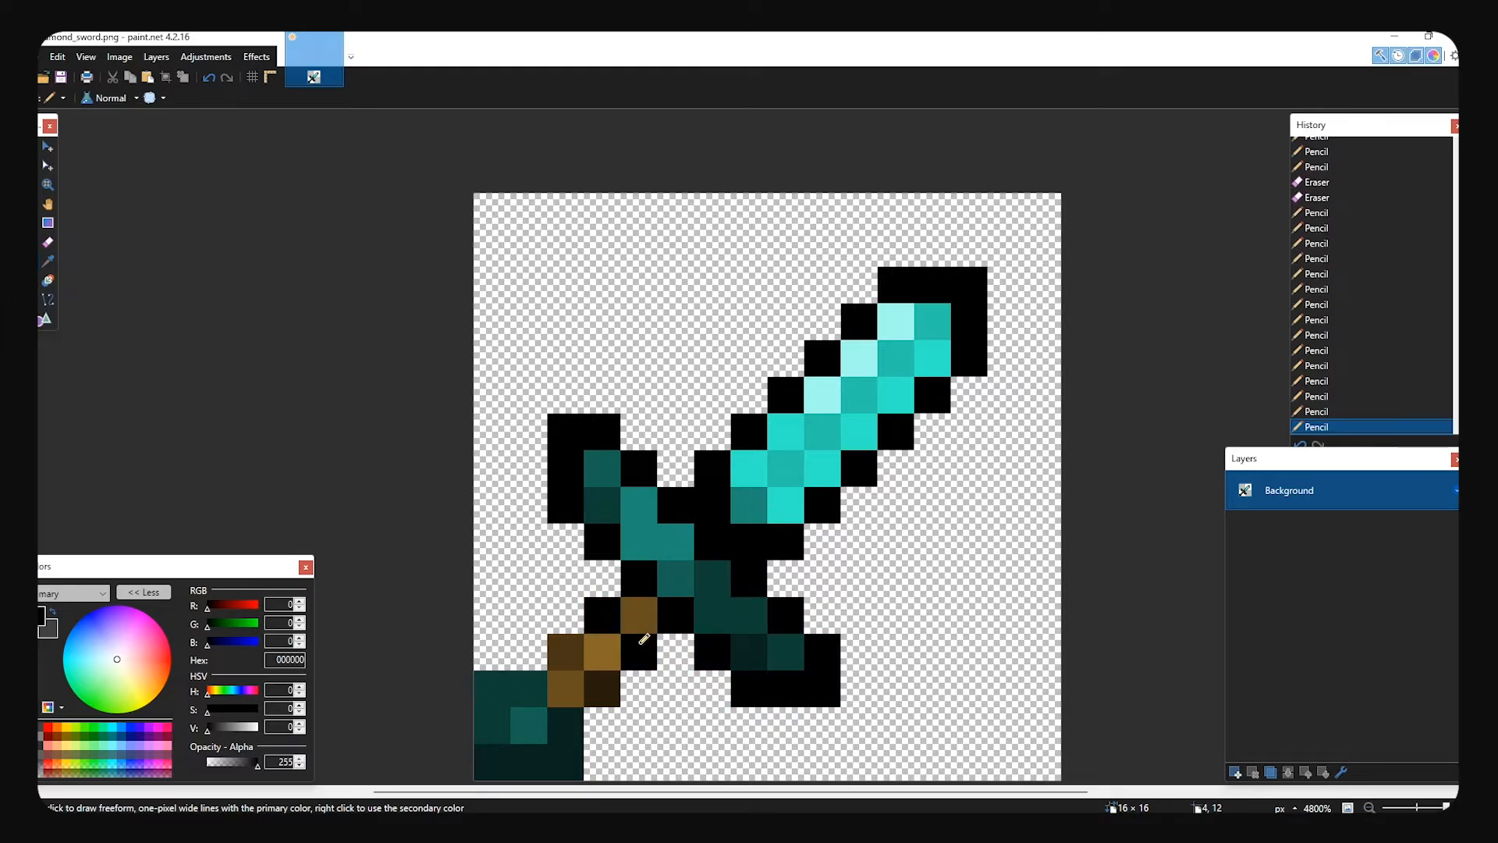
pyautogui.click(566, 651)
pyautogui.click(601, 688)
pyautogui.moveTo(530, 687)
pyautogui.mouseDown()
pyautogui.moveTo(484, 725)
pyautogui.moveTo(576, 737)
pyautogui.mouseUp()
pyautogui.click(575, 738)
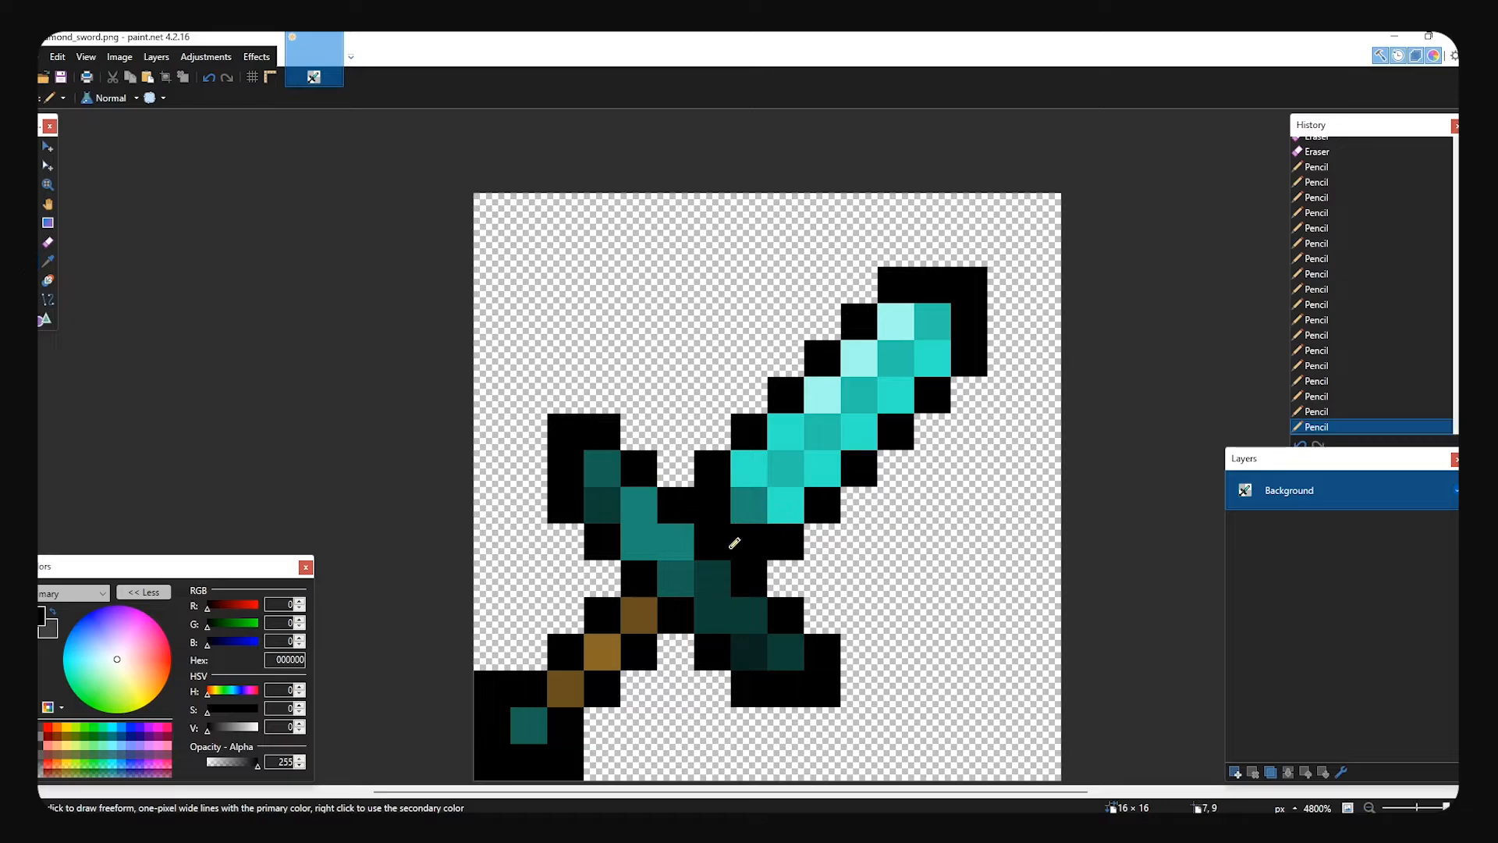
# - Select all the cyan pixels inside the blade's black outline with the Magic Wand at 36% tolerance
pyautogui.press('s')
pyautogui.click(825, 474)
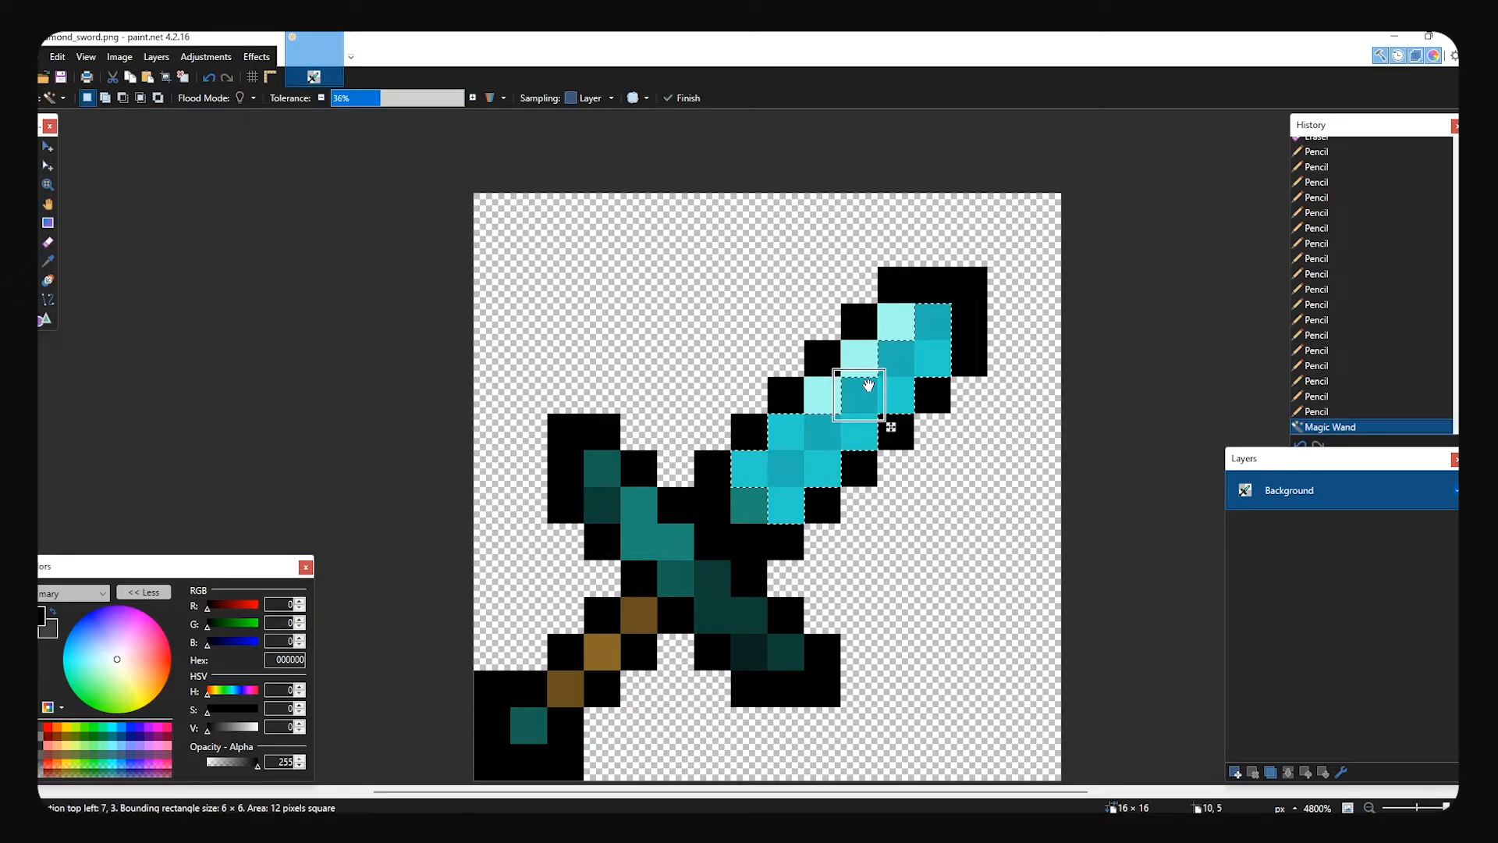
pyautogui.click(891, 390)
pyautogui.click(897, 320)
pyautogui.click(859, 358)
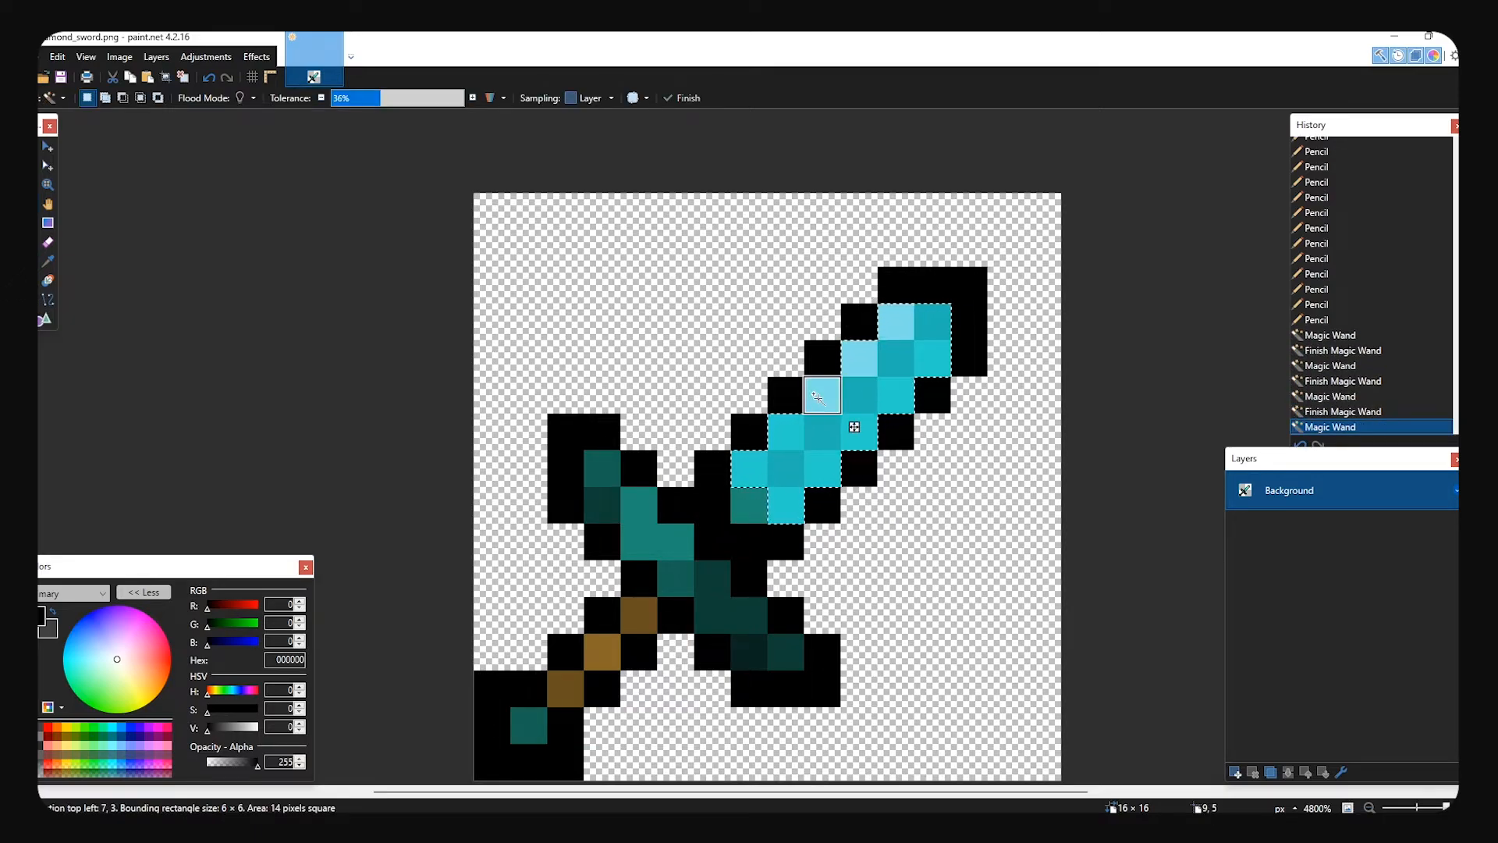
pyautogui.click(822, 395)
# - Fill the selected blade with a linear gradient from yellow FFD800 at the tip to brown AF7200 at the base, and clear the selection
pyautogui.press('o')
pyautogui.click(66, 733)
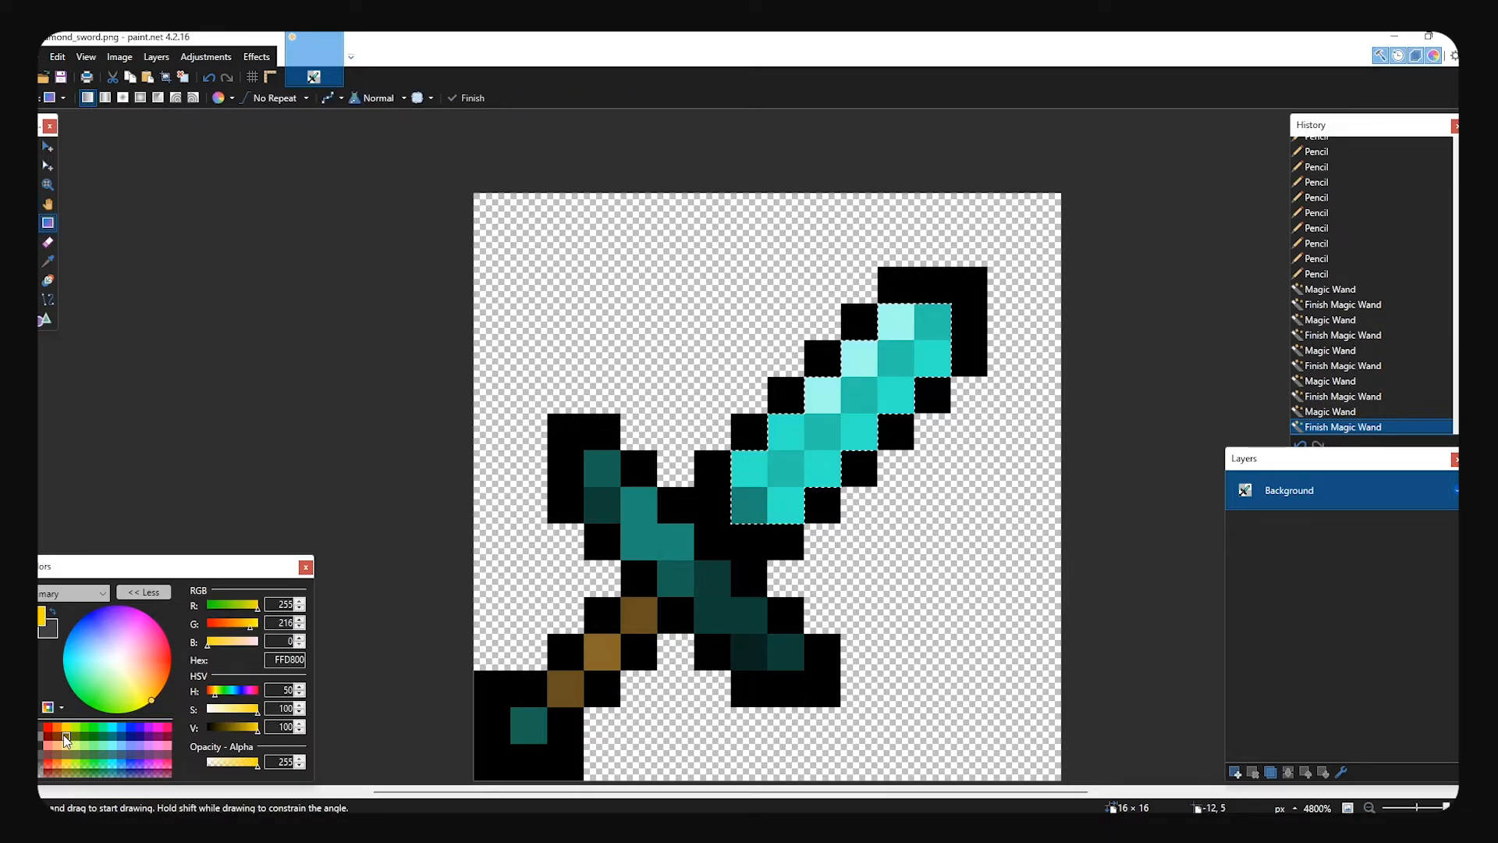
pyautogui.click(57, 736)
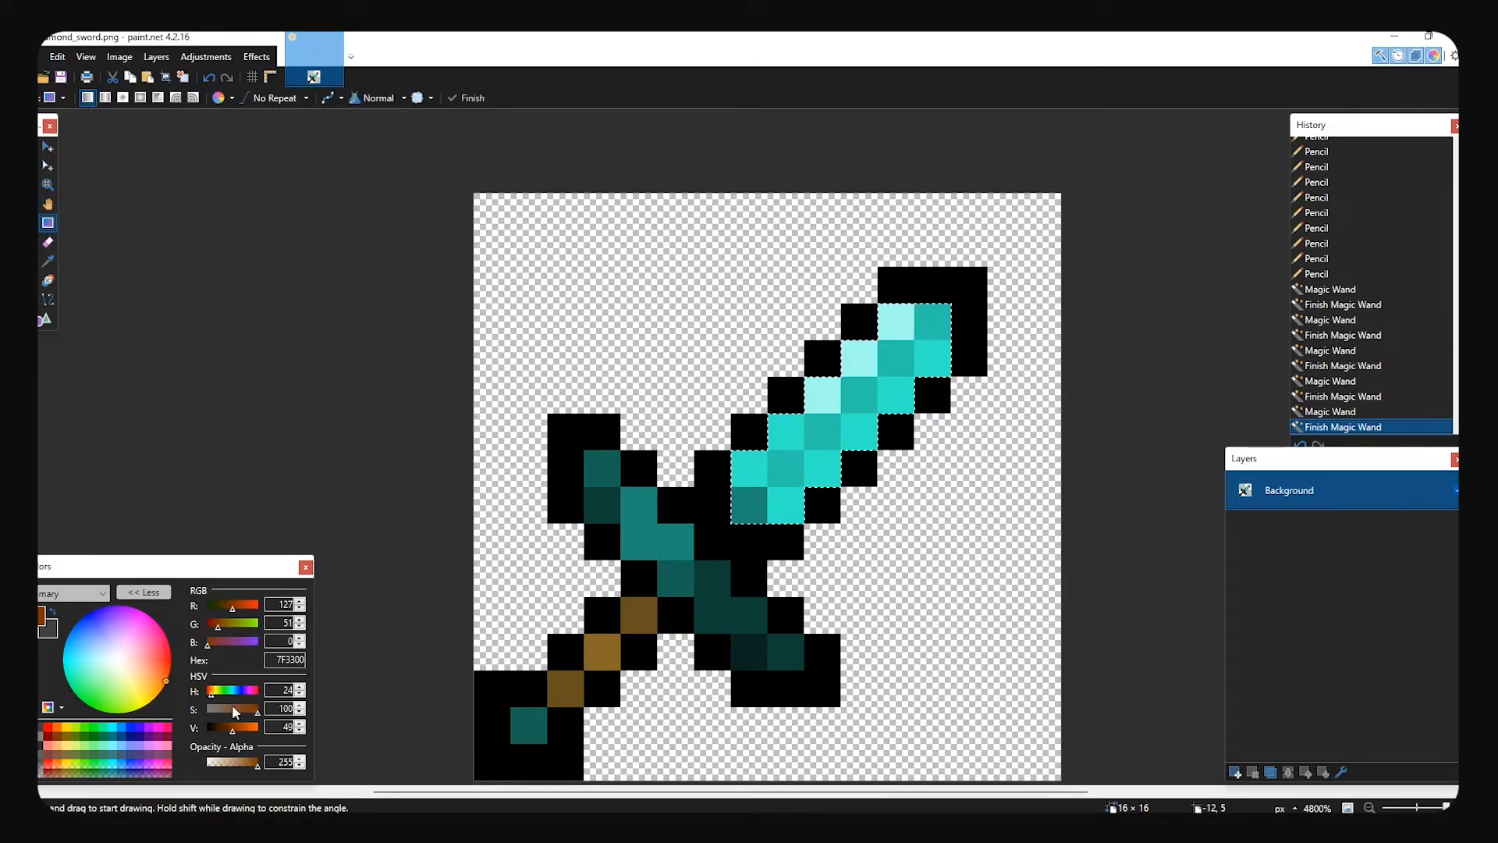
pyautogui.press('x')
pyautogui.click(66, 728)
pyautogui.press('x')
pyautogui.moveTo(211, 693); pyautogui.dragTo(213, 694)
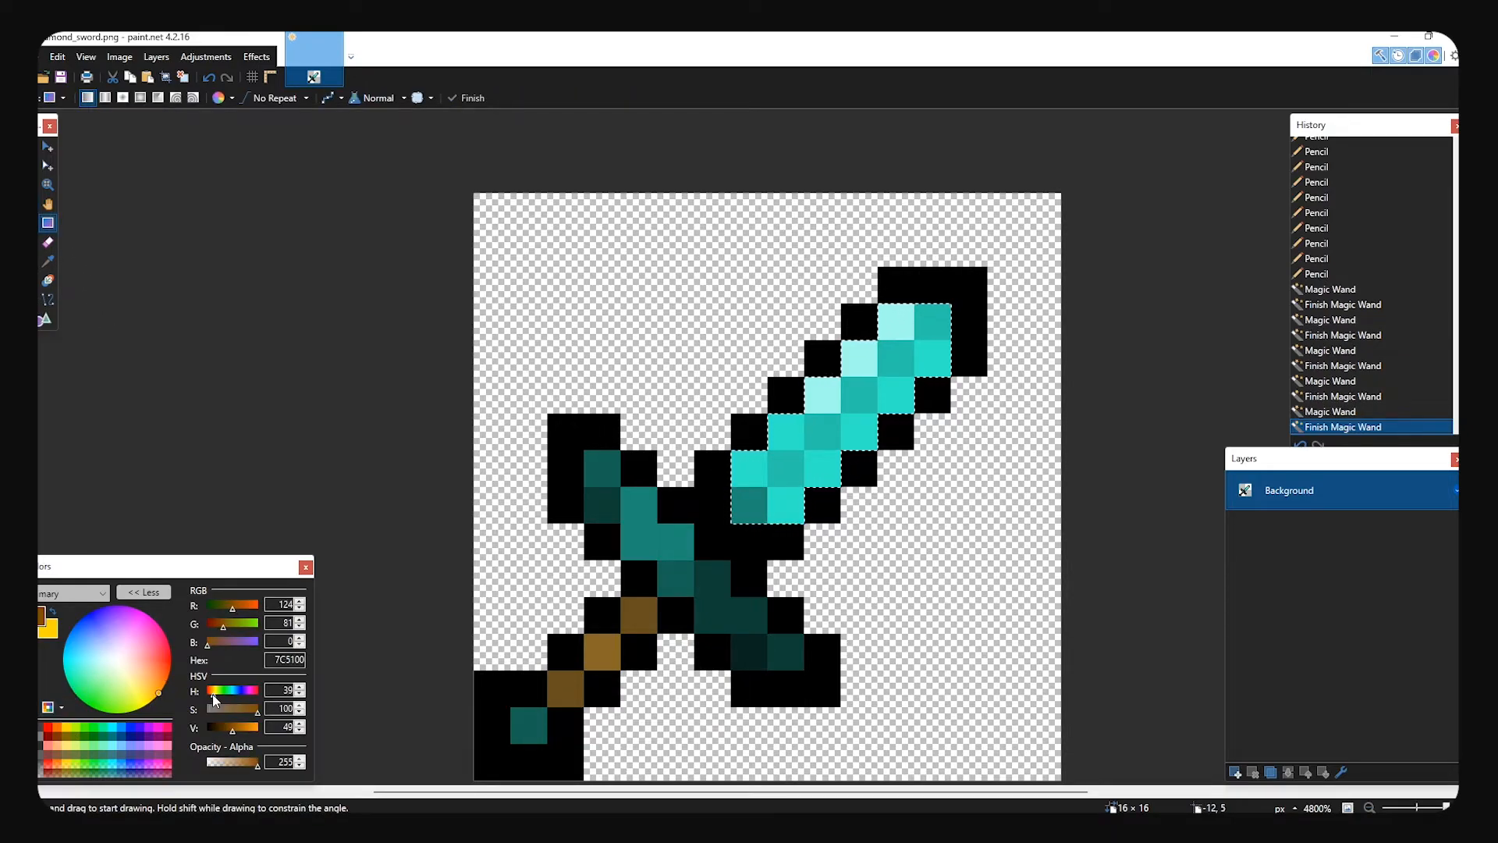
pyautogui.click(245, 730)
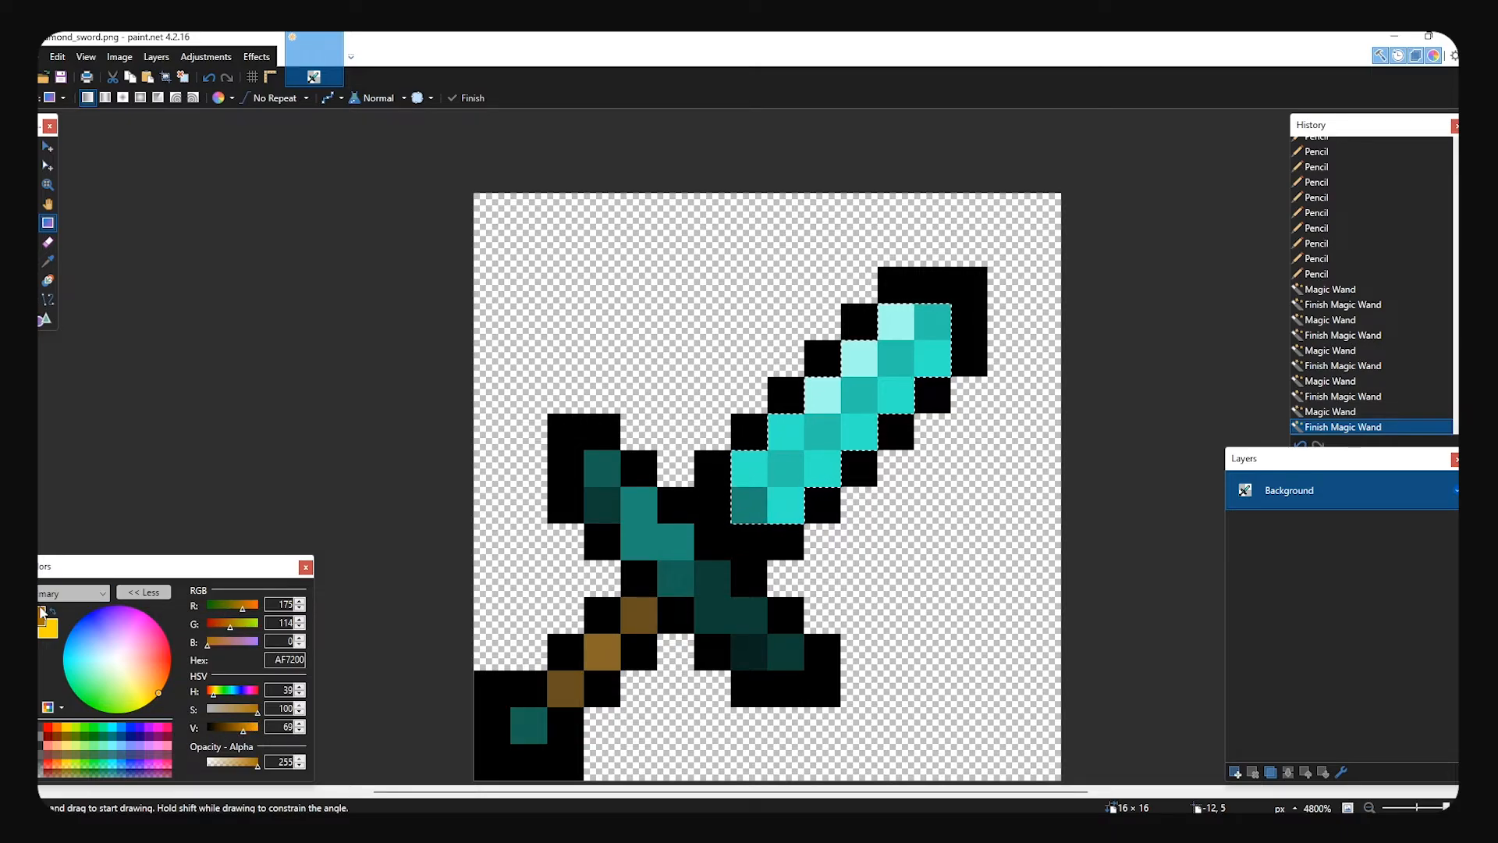
pyautogui.click(48, 610)
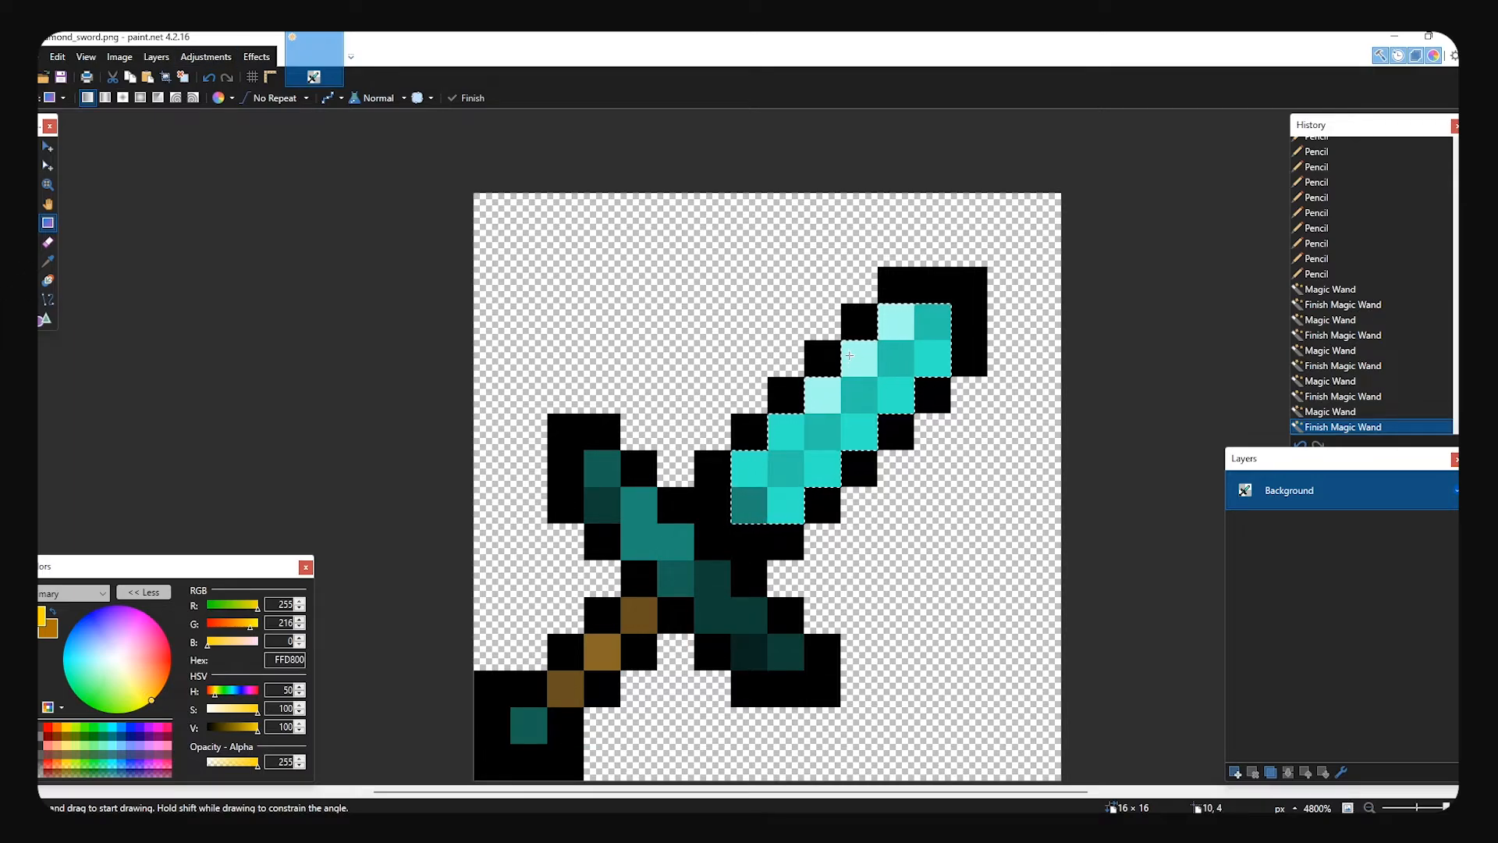
pyautogui.moveTo(911, 356); pyautogui.dragTo(746, 511)
pyautogui.hotkey('ctrl', 'd')
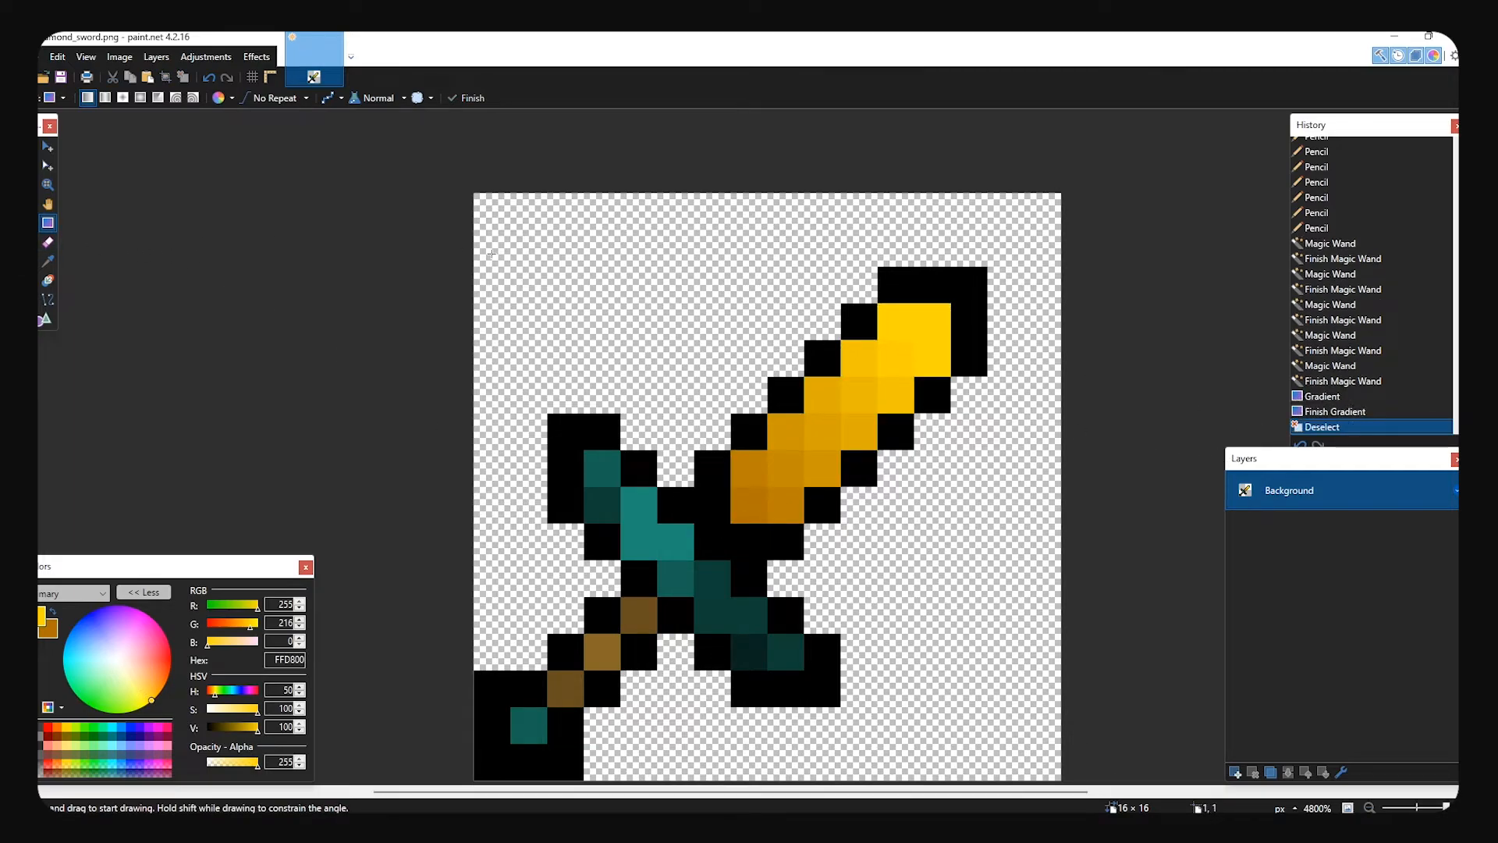
# - Select the crossguard's teal pixels, fill them with the same gradient from the upper to the lower end, and deselect
pyautogui.keyDown('ctrl'); pyautogui.click(602, 507); pyautogui.keyUp('ctrl')
pyautogui.click(47, 224)
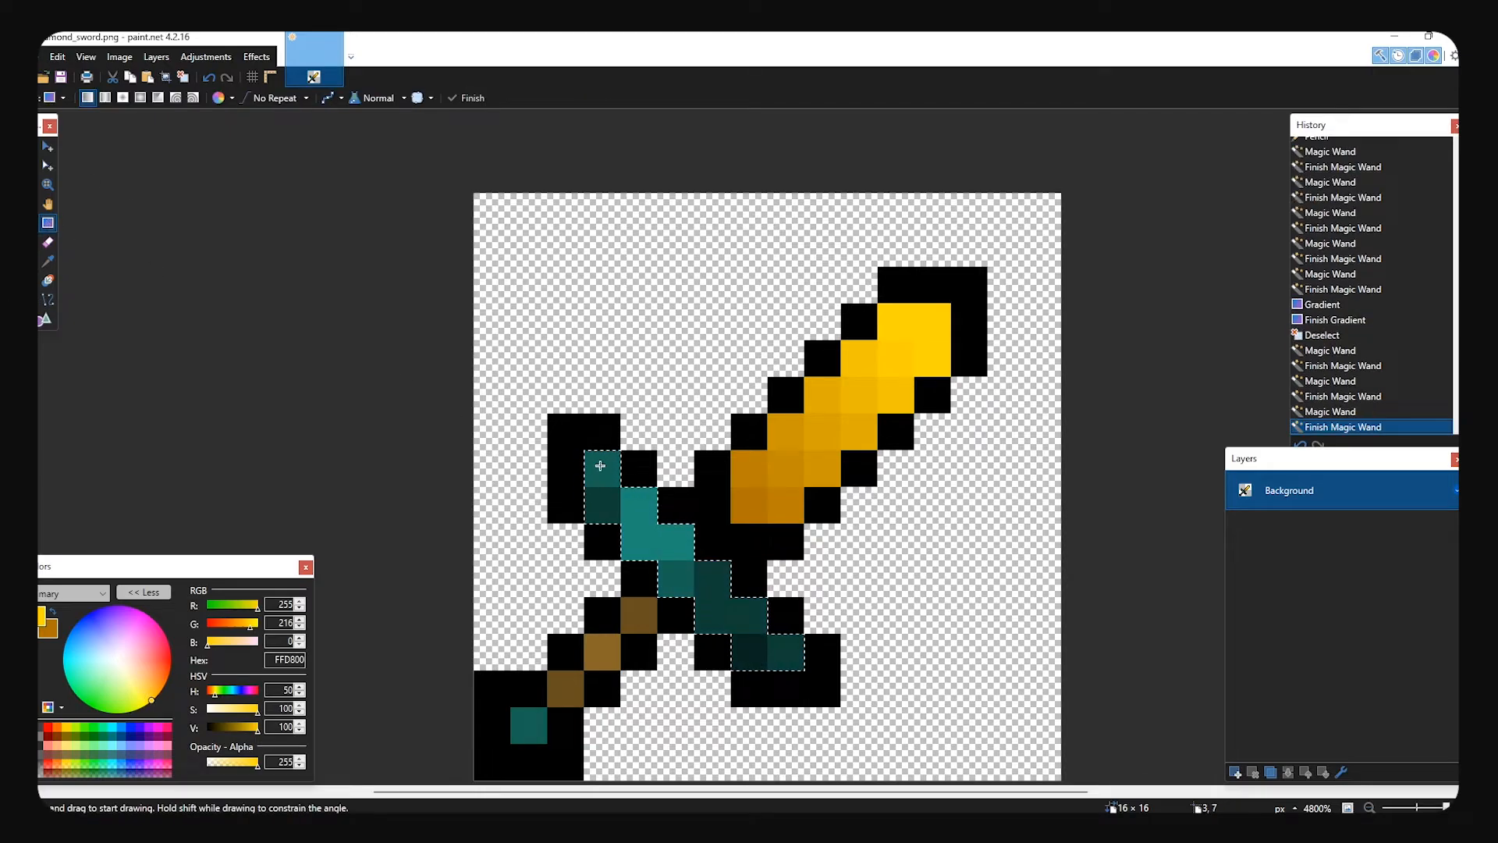
pyautogui.moveTo(602, 465); pyautogui.dragTo(752, 624)
pyautogui.hotkey('ctrl', 'd')
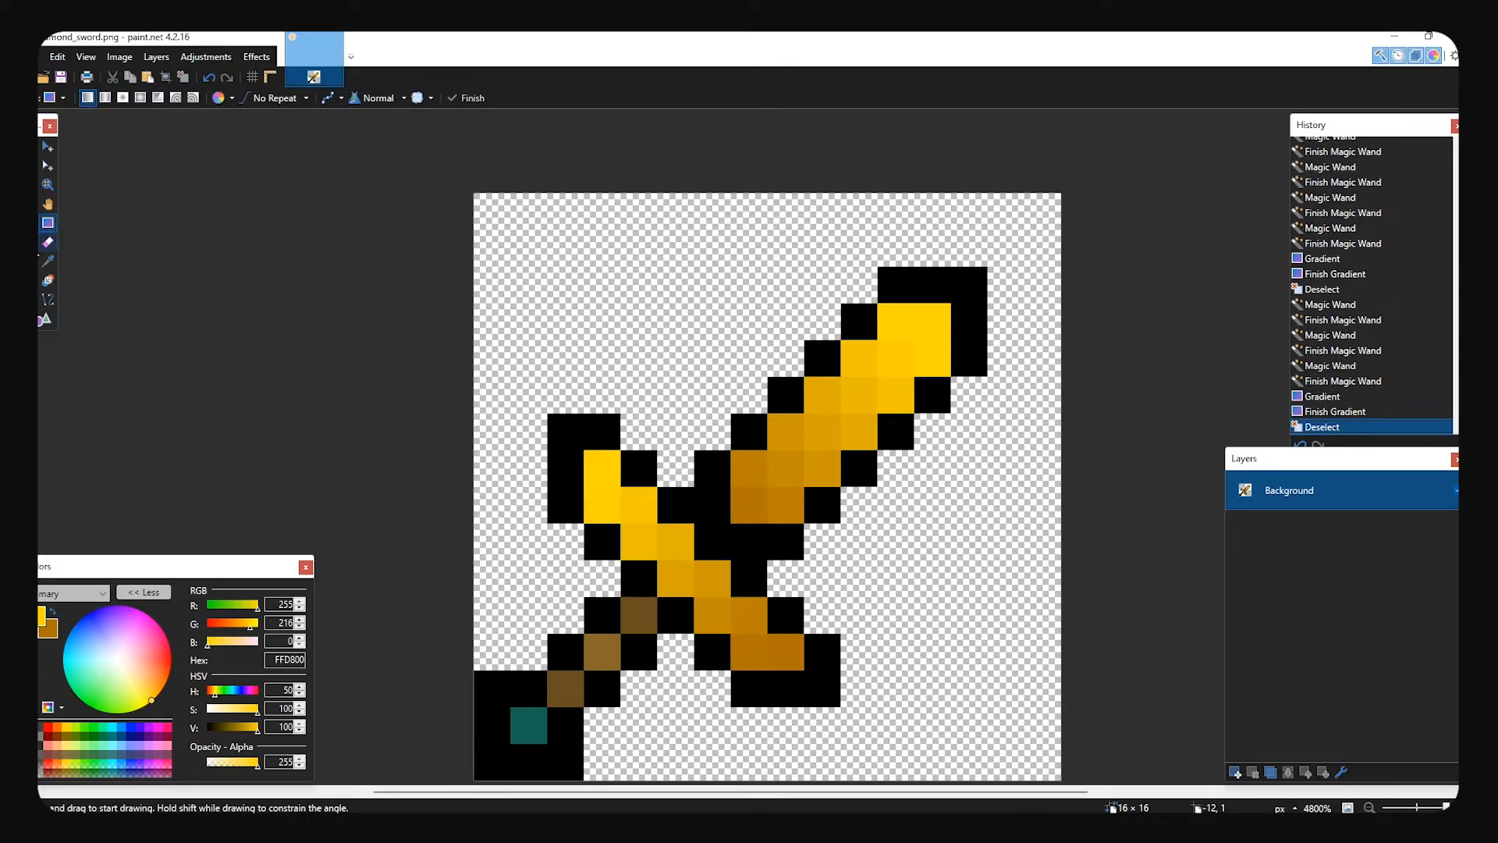
# - Select the brown handle pixels and the teal pommel pixel, fill them with the yellow-to-brown gradient from handle to pommel, and deselect
pyautogui.press('s')
pyautogui.click(638, 615)
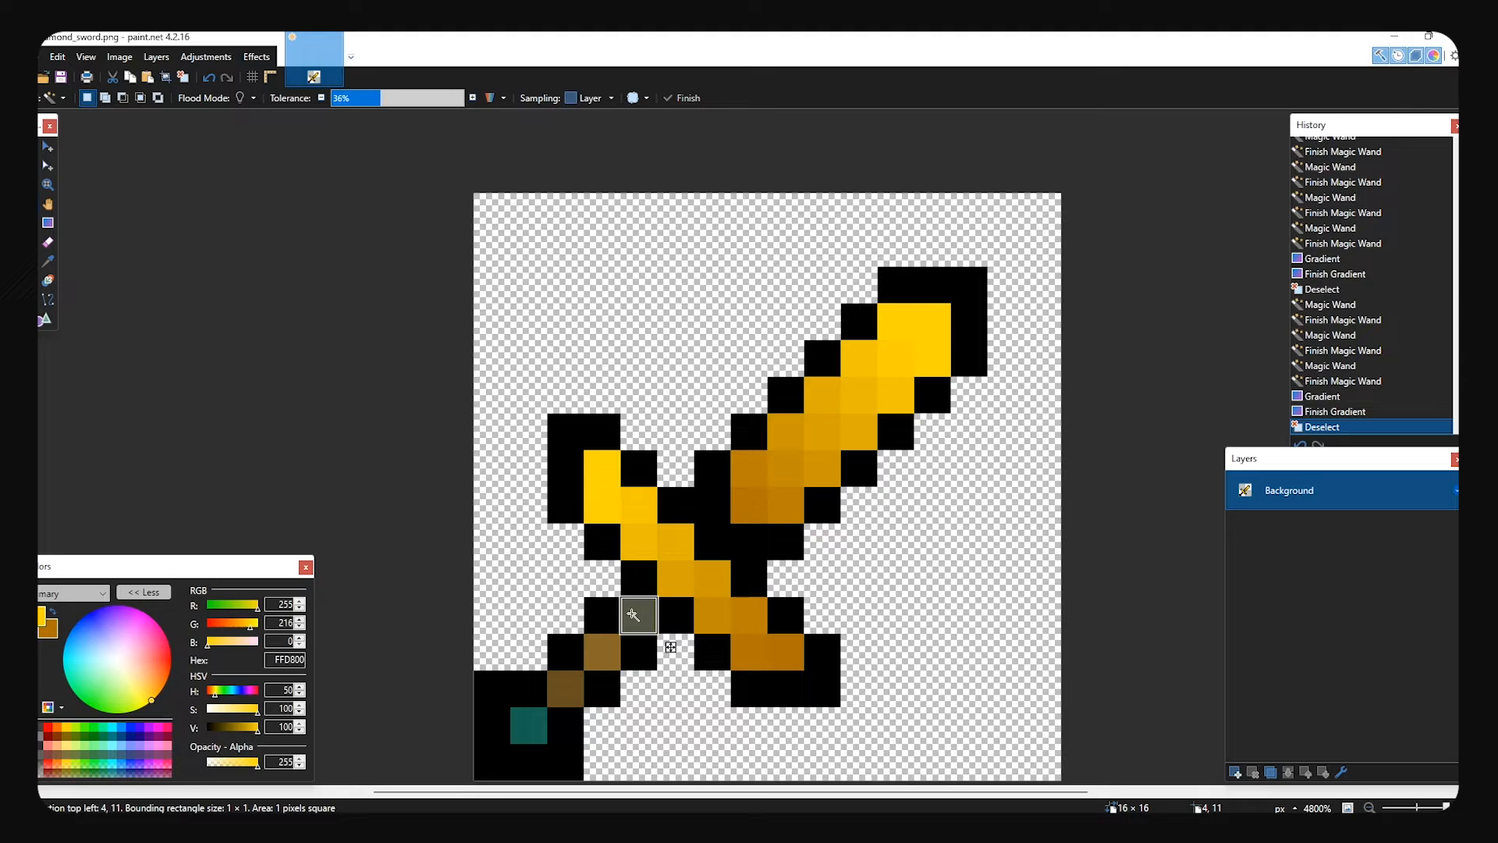
pyautogui.keyDown('ctrl'); pyautogui.click(602, 652); pyautogui.keyUp('ctrl')
pyautogui.keyDown('ctrl'); pyautogui.click(564, 691); pyautogui.keyUp('ctrl')
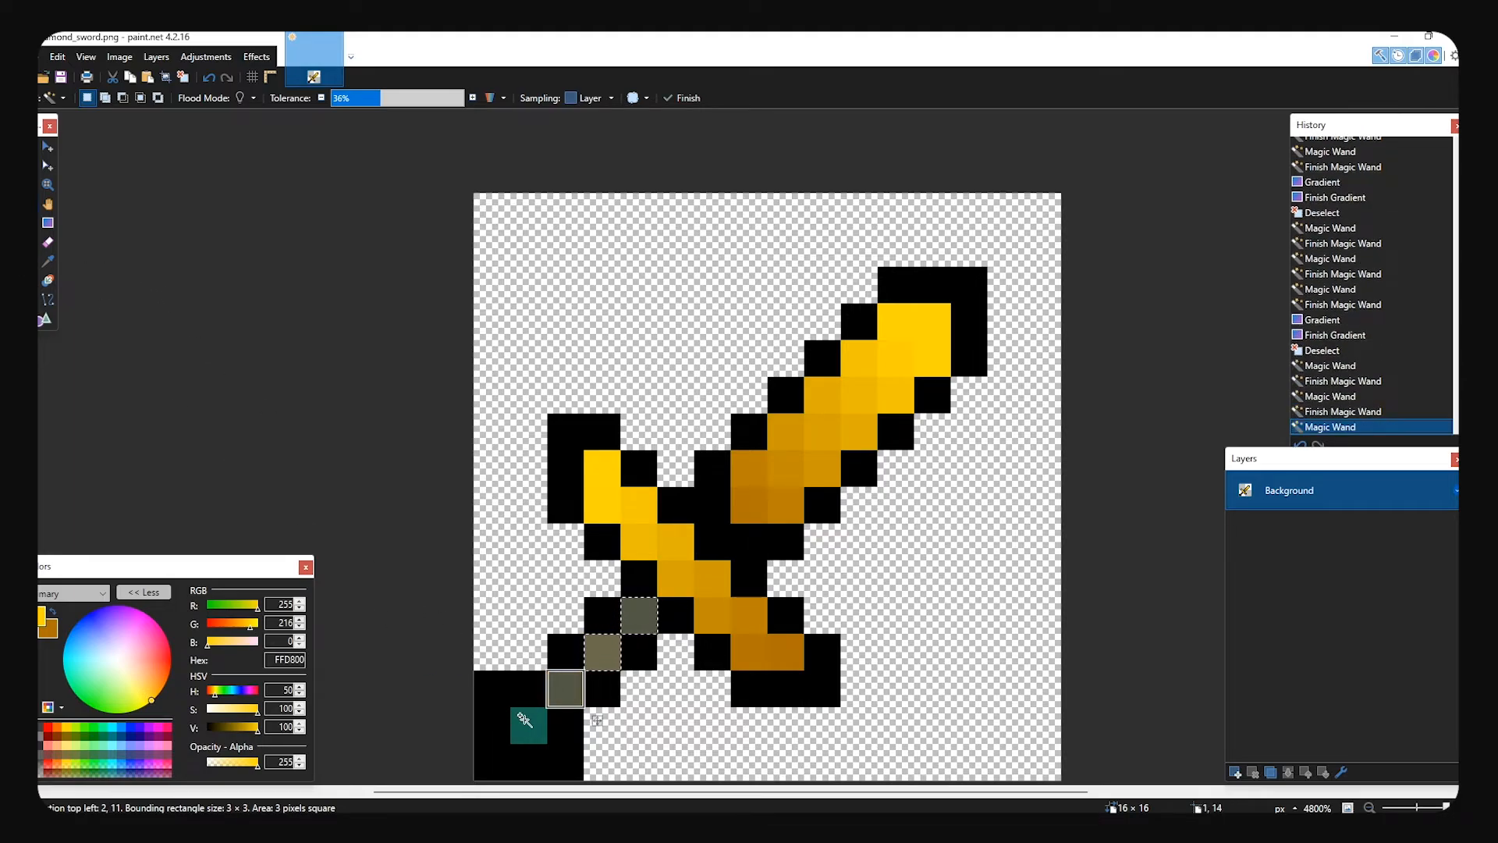
pyautogui.keyDown('ctrl'); pyautogui.click(525, 720); pyautogui.keyUp('ctrl')
pyautogui.press('g')
pyautogui.moveTo(639, 619); pyautogui.dragTo(551, 725)
pyautogui.hotkey('ctrl', 'd')
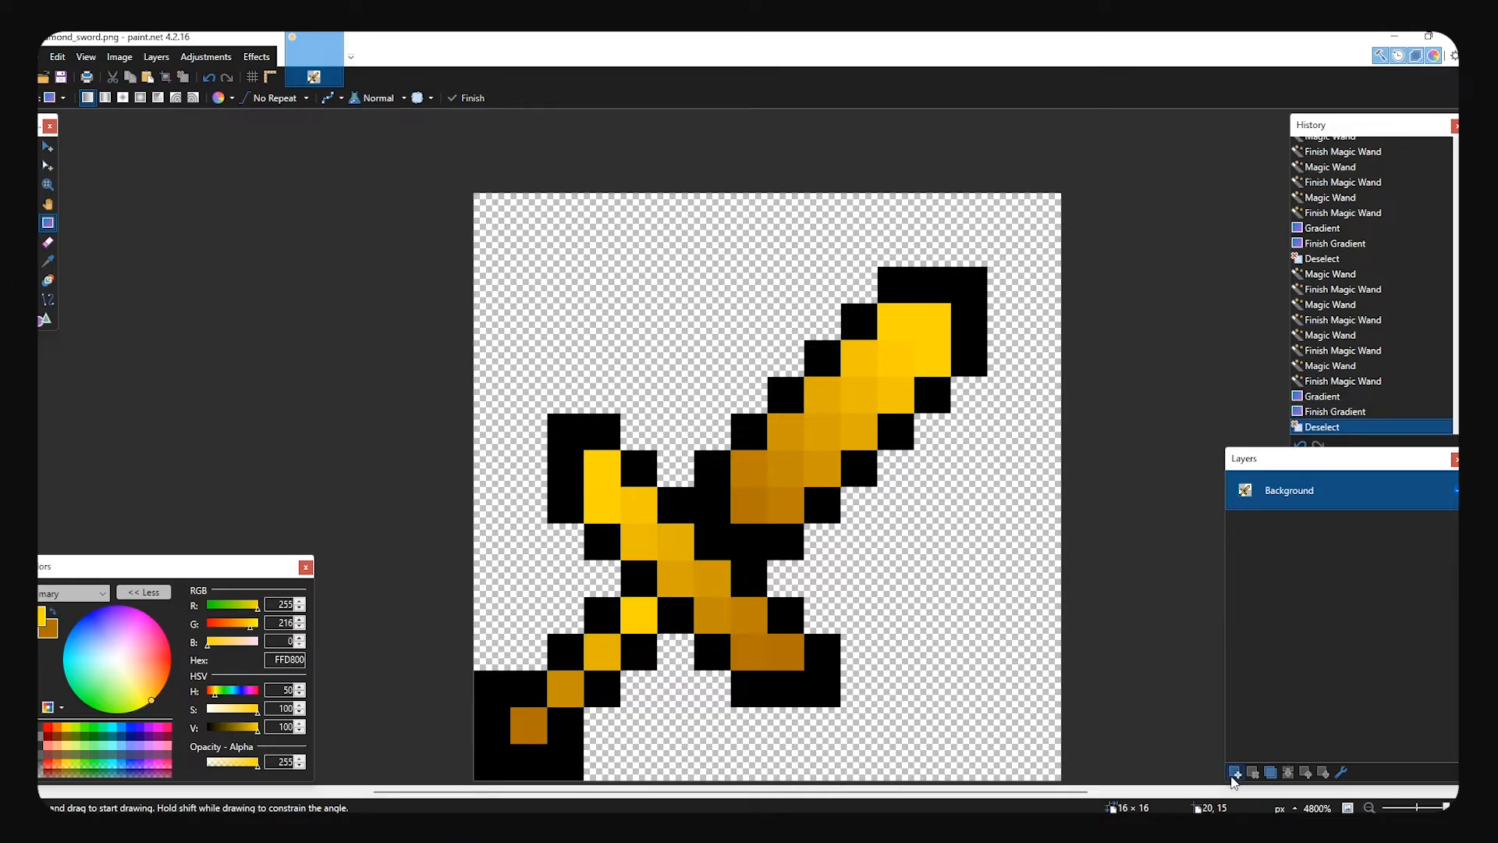
# - Add a new layer above the background and change its blend mode from Normal for shading
pyautogui.click(1233, 775)
pyautogui.press('F4')
pyautogui.click(668, 437)
pyautogui.click(838, 409)
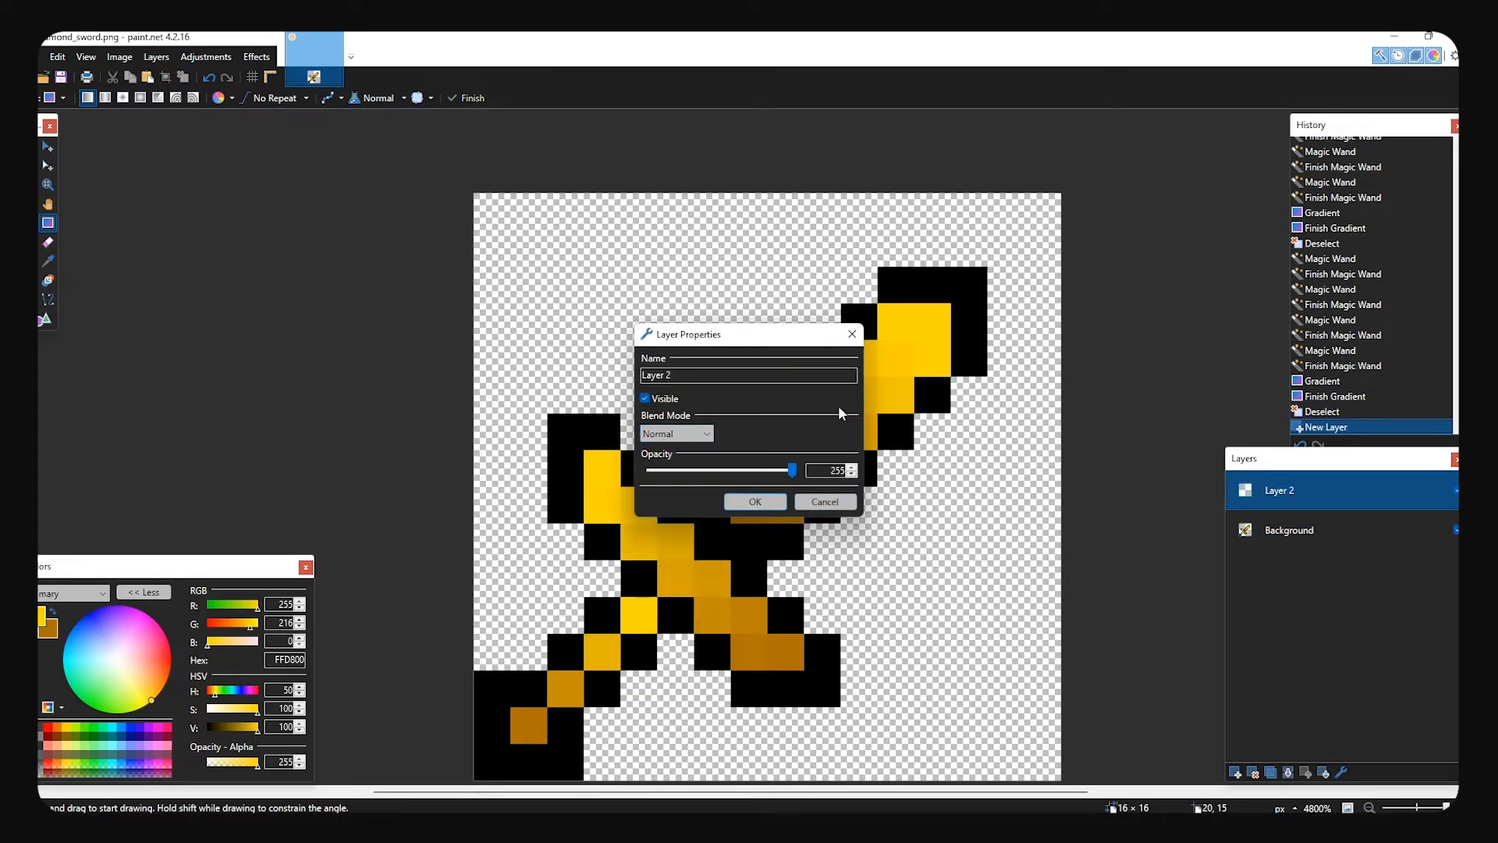
pyautogui.click(852, 335)
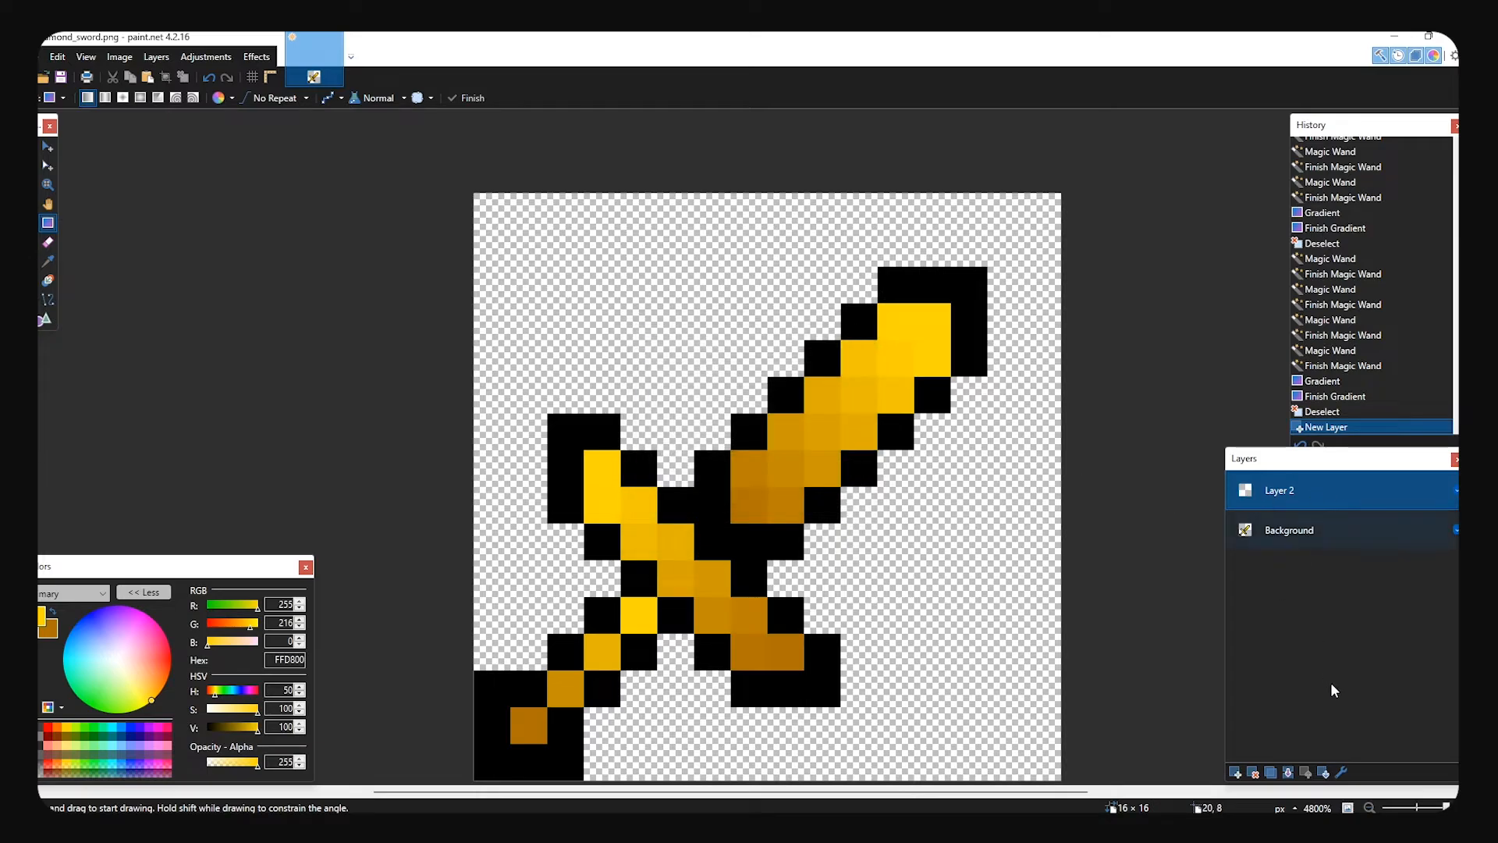
pyautogui.click(1341, 773)
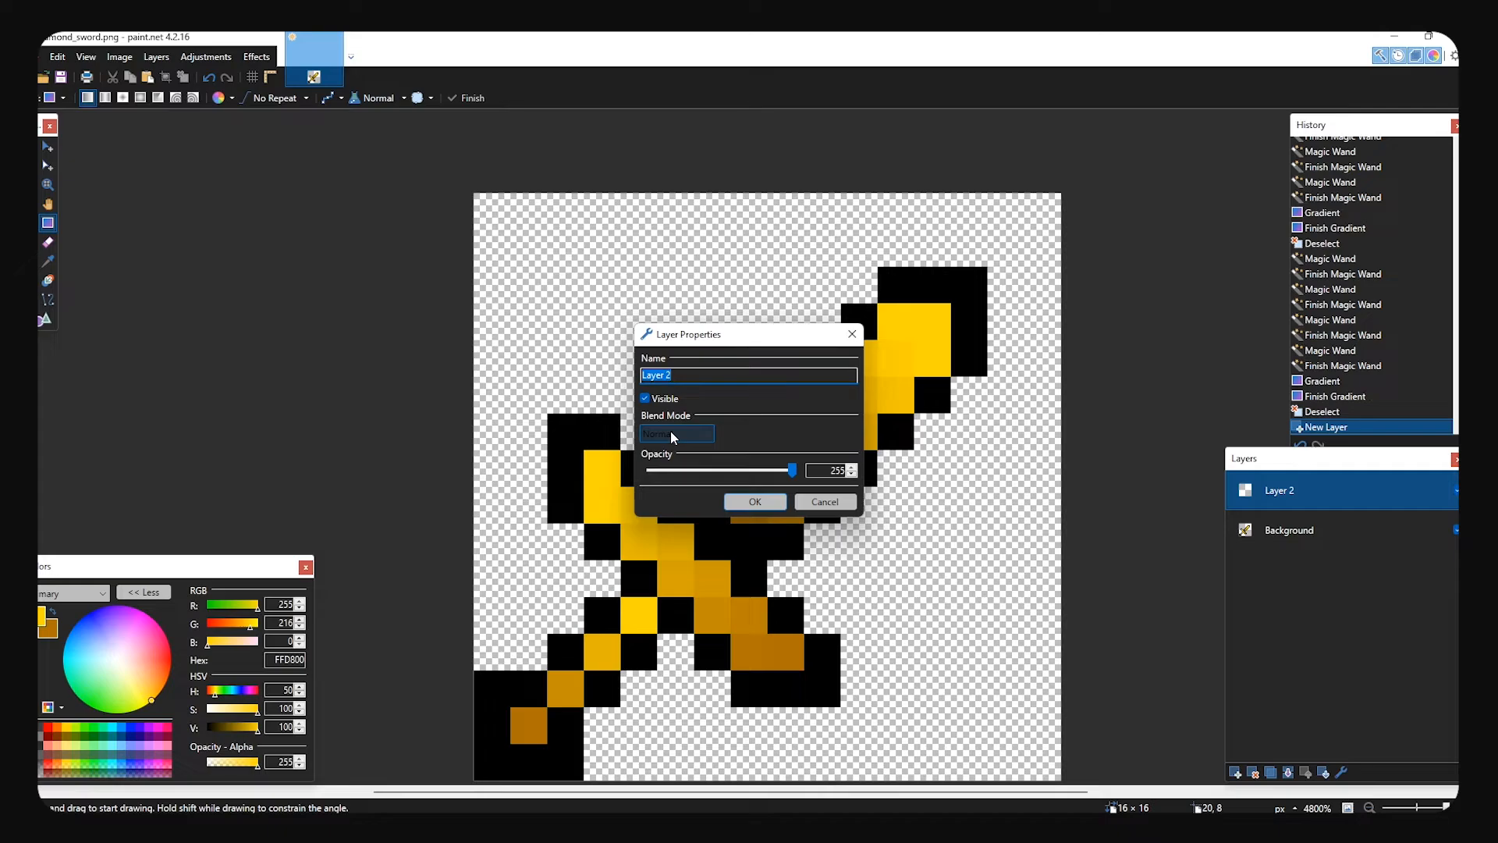
pyautogui.click(674, 434)
pyautogui.click(696, 549)
pyautogui.click(755, 502)
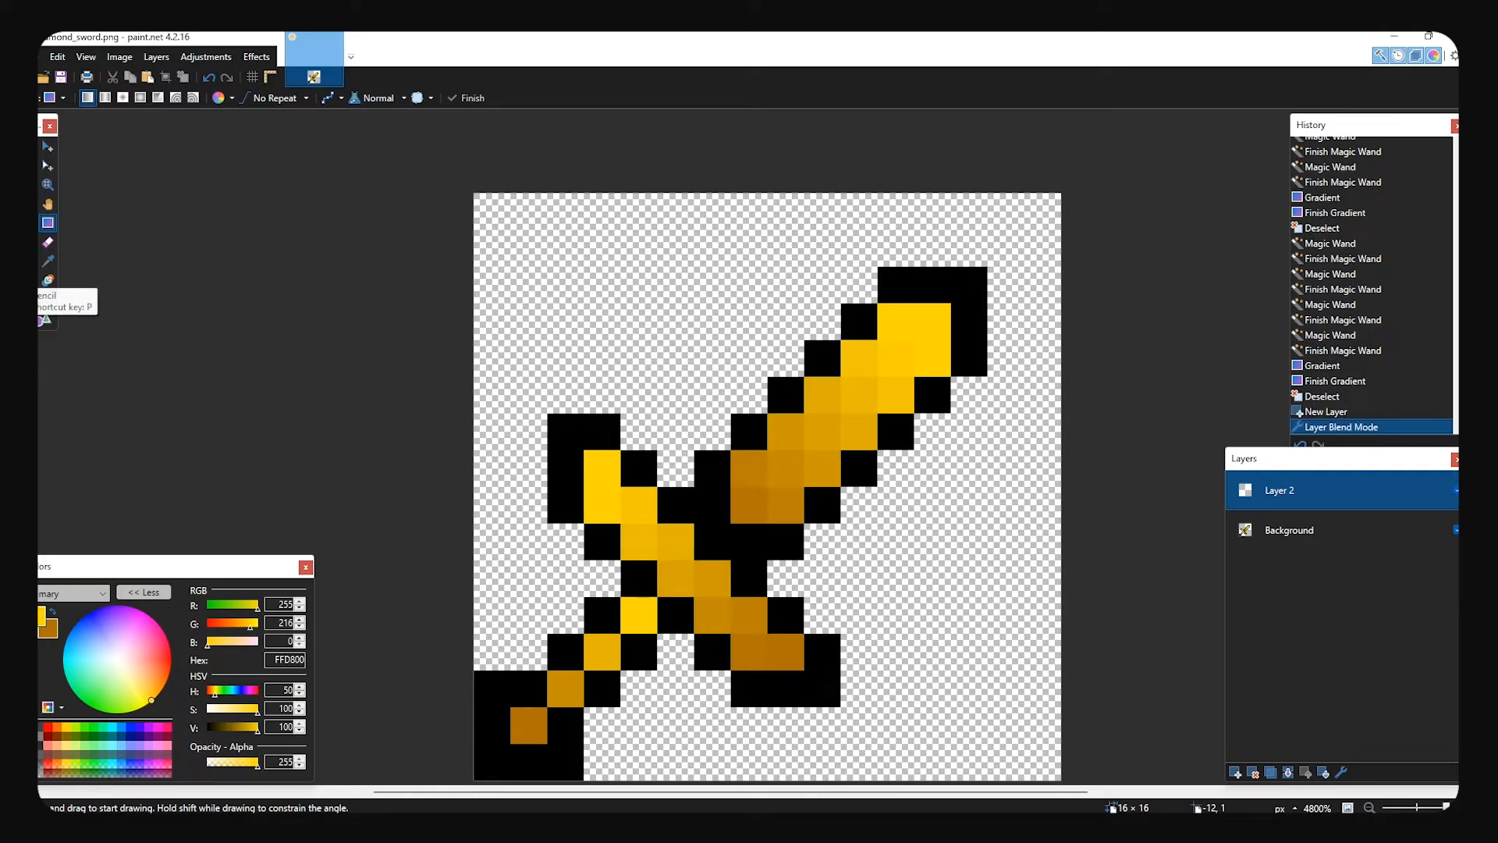
# - Shade the pixels along the blade's lower edge with the Pencil in black 000000 at opacity 128
pyautogui.click(47, 279)
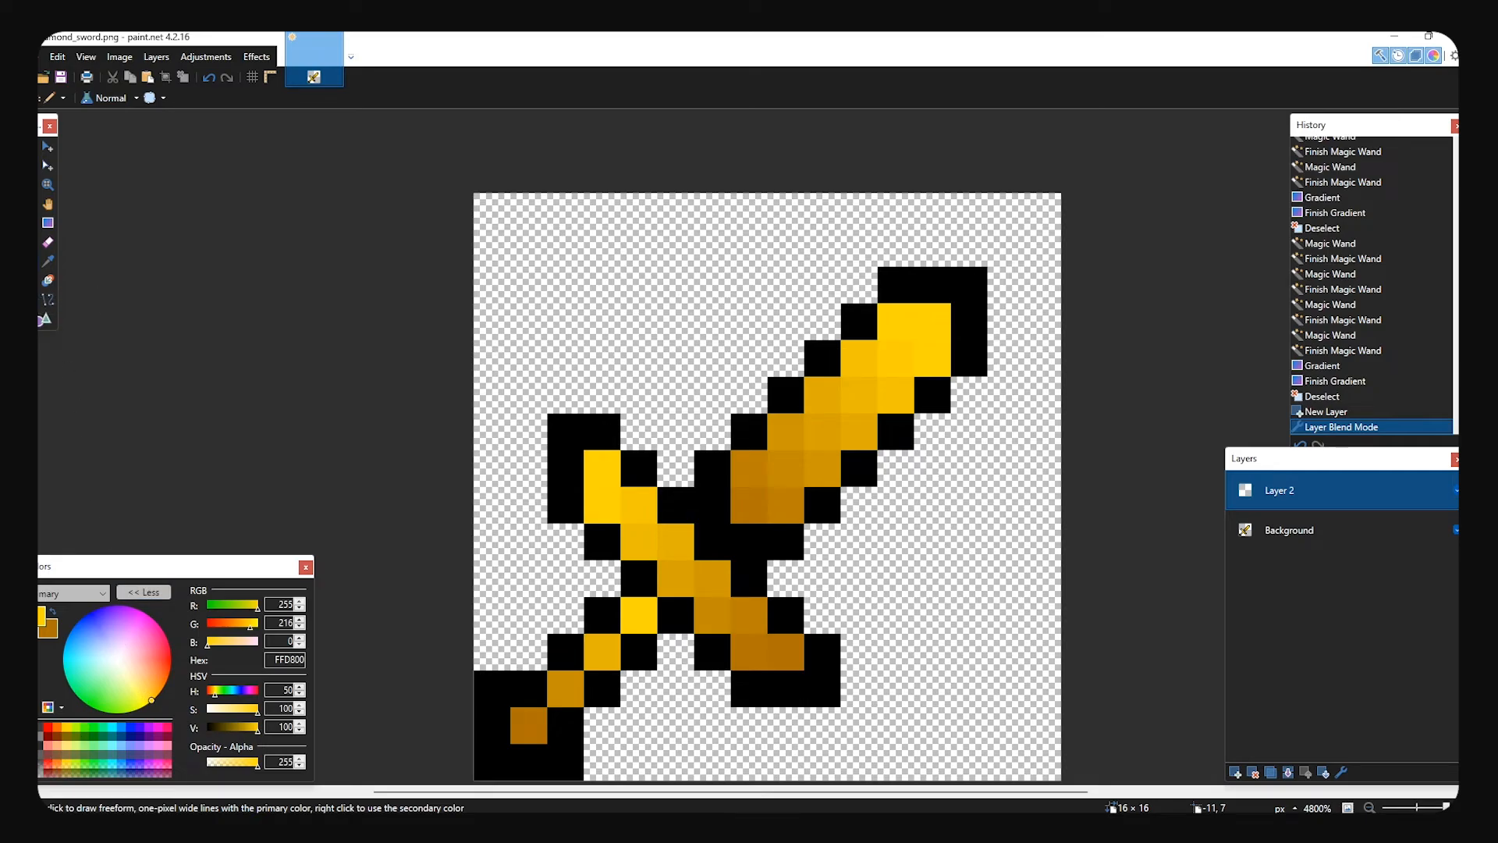
pyautogui.click(75, 735)
pyautogui.moveTo(749, 495); pyautogui.dragTo(785, 504)
pyautogui.click(828, 463)
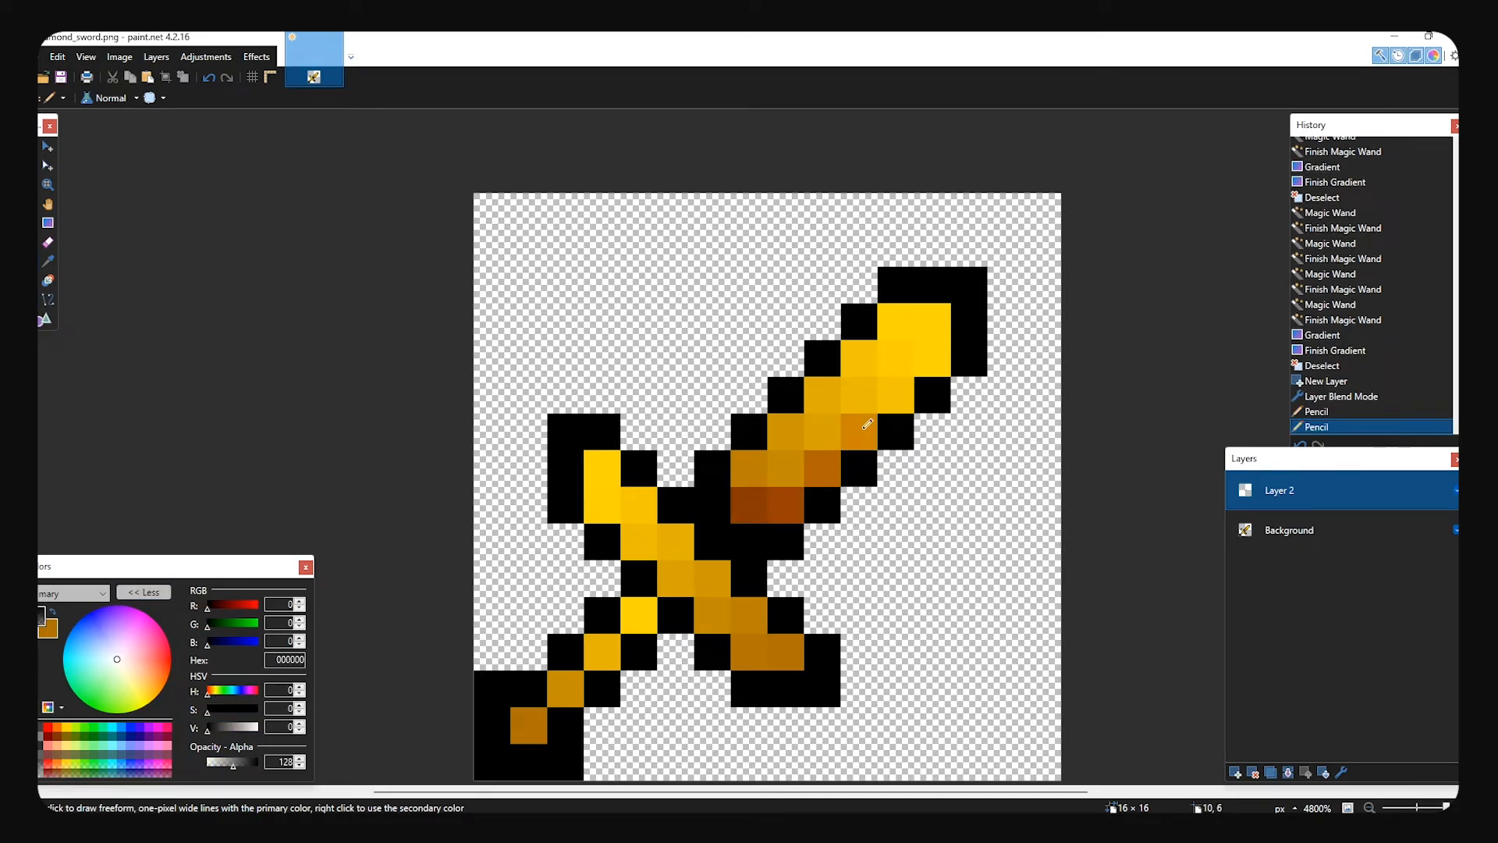
pyautogui.click(897, 394)
pyautogui.click(933, 359)
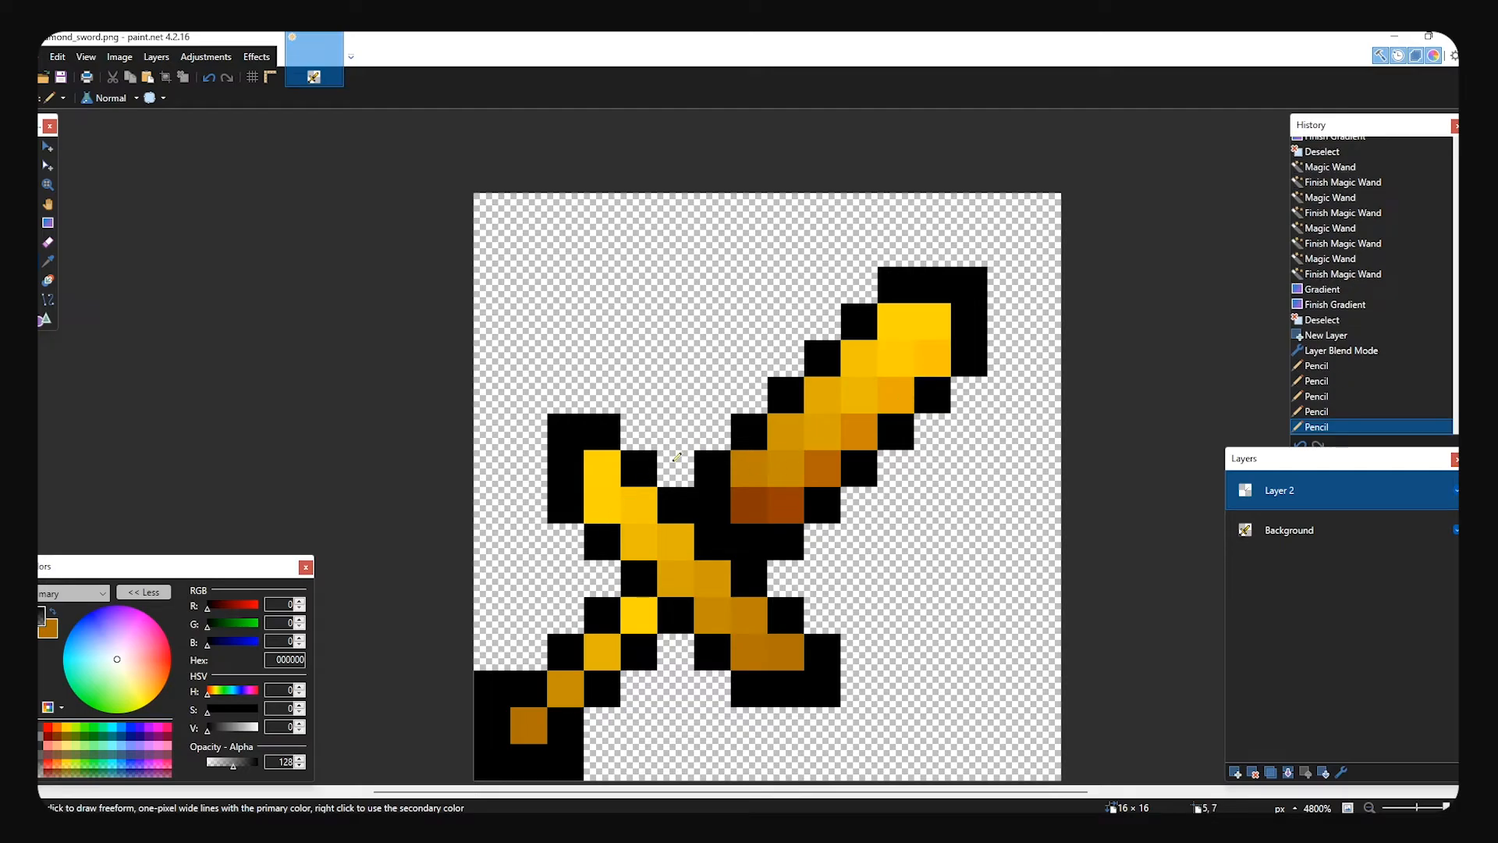
# - Darken the crossguard's lower edge pixels with two passes of the translucent black, and shade the lowest handle pixel and the pommel
pyautogui.click(602, 504)
pyautogui.click(639, 541)
pyautogui.click(675, 578)
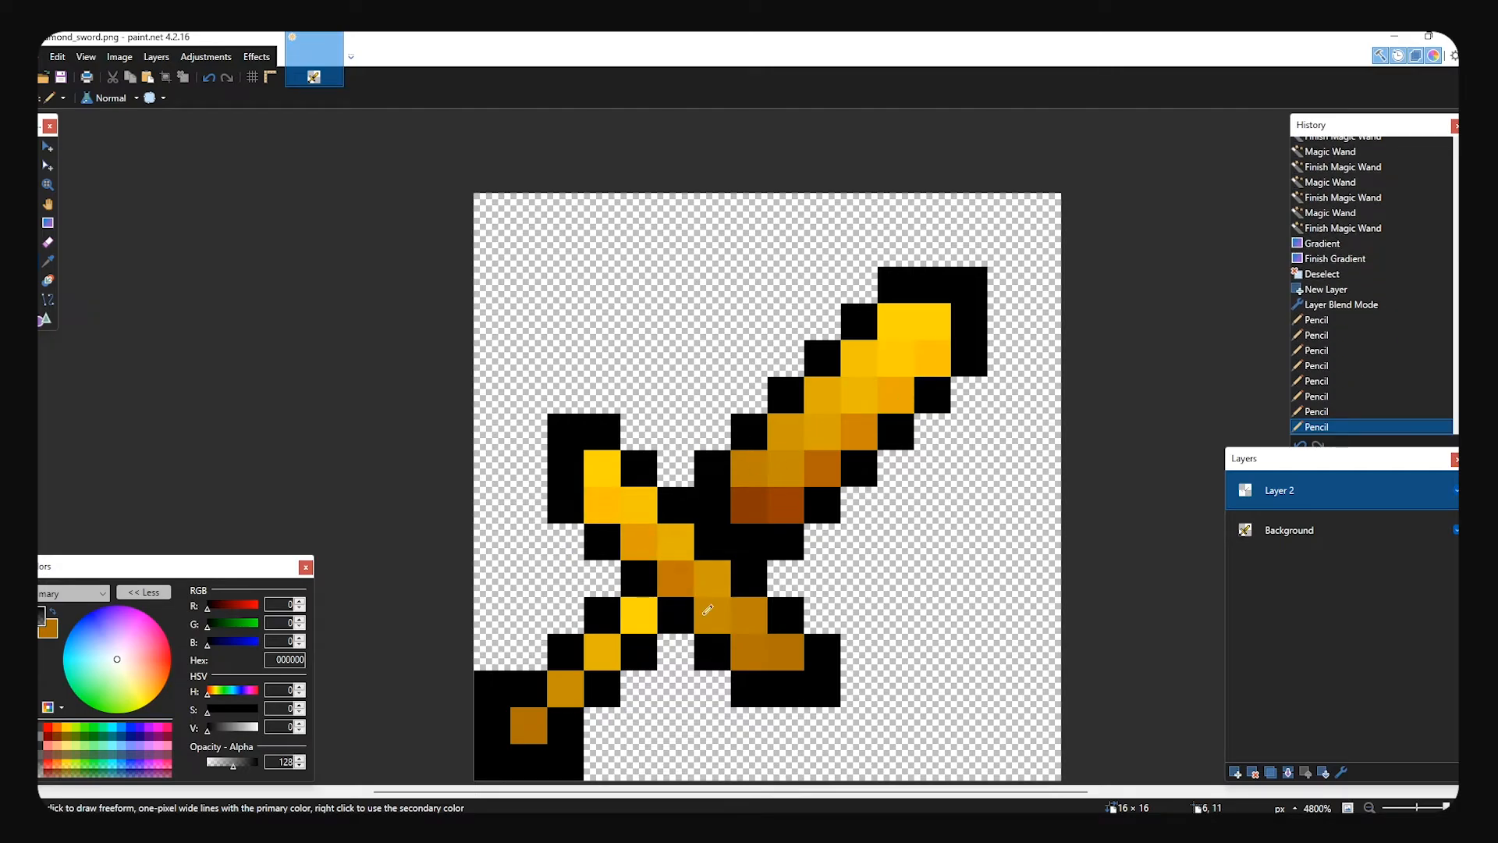
pyautogui.click(711, 616)
pyautogui.click(749, 652)
pyautogui.click(601, 504)
pyautogui.click(637, 543)
pyautogui.click(675, 578)
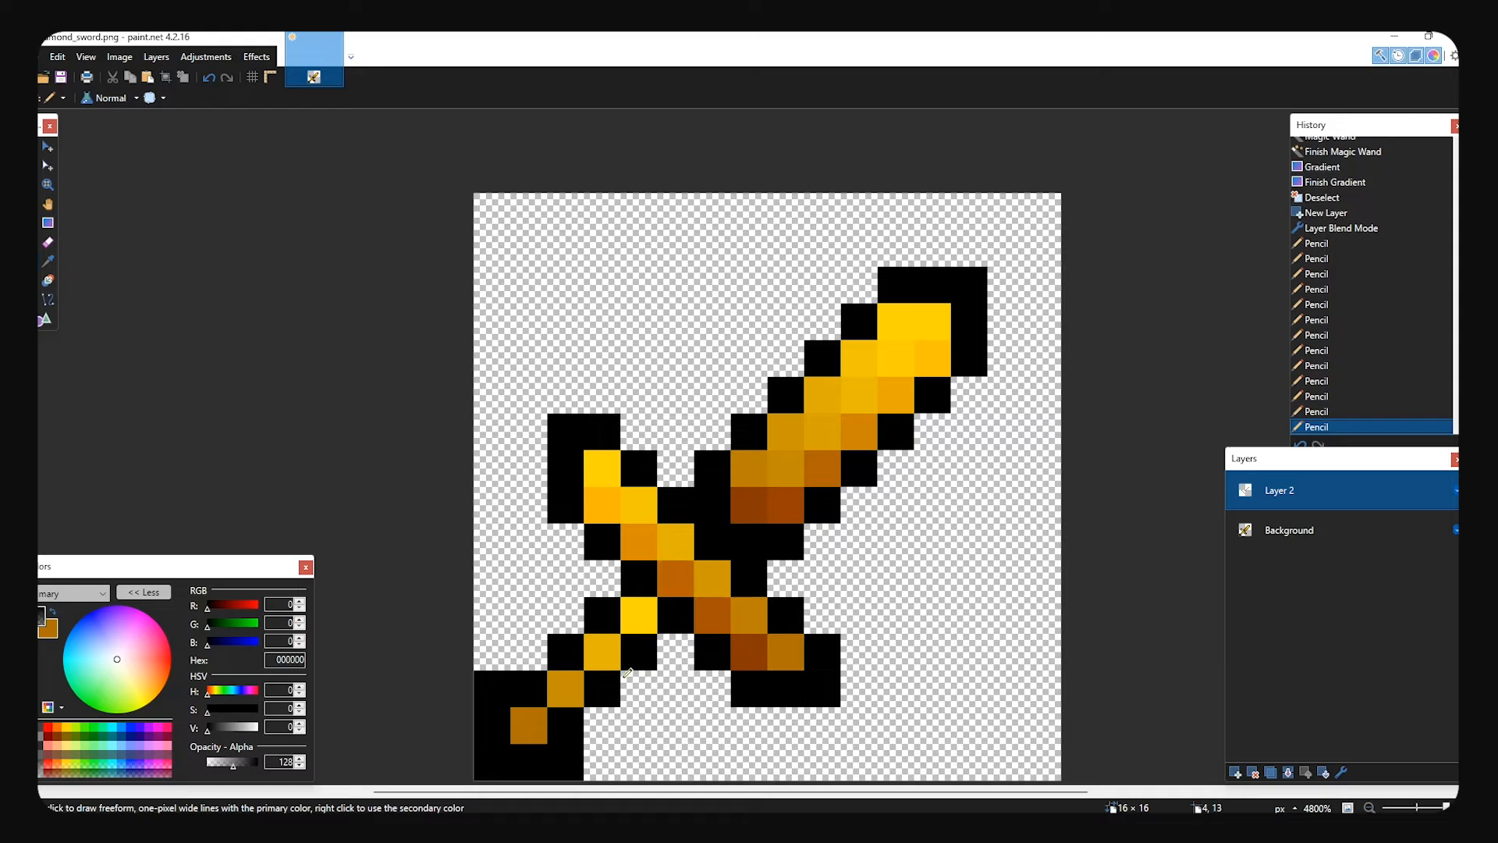
pyautogui.click(565, 688)
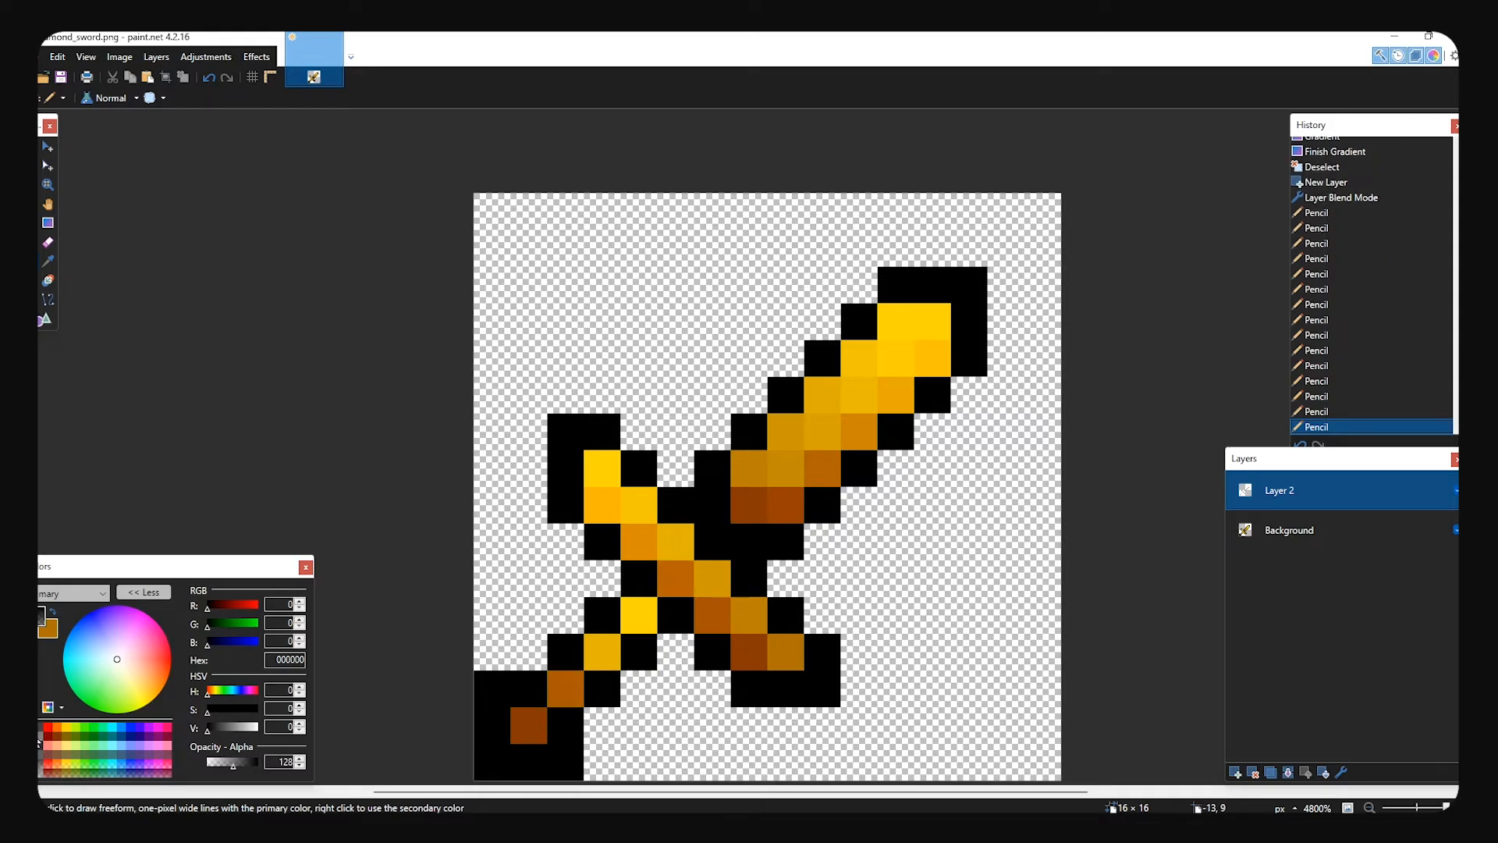
# - Highlight the pixels along the blade's upper edge up to the tip with the Pencil in white FFFFFF
pyautogui.click(29, 736)
pyautogui.click(764, 476)
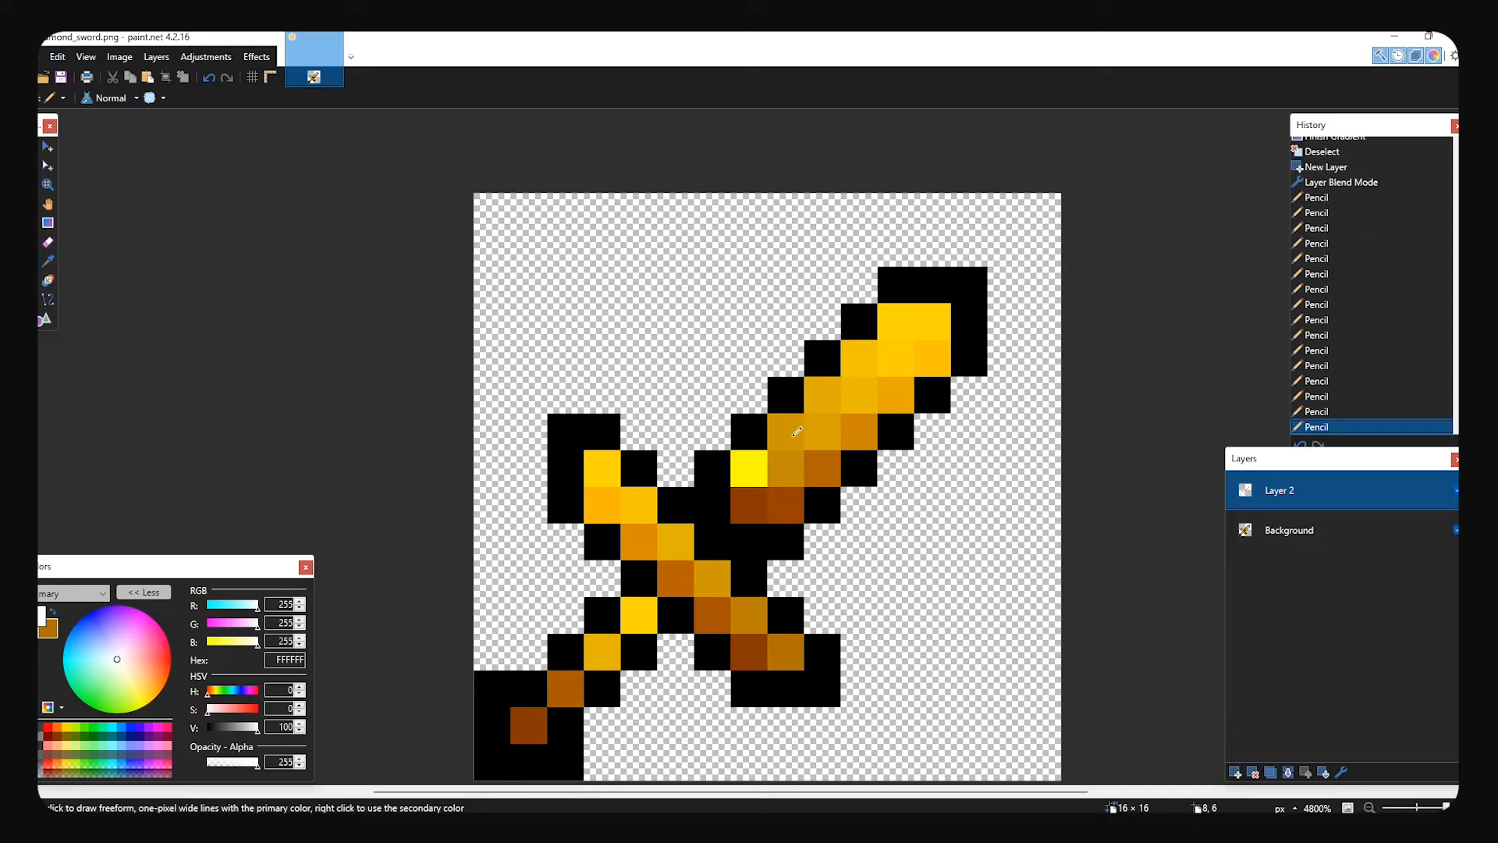
pyautogui.click(784, 431)
pyautogui.click(821, 394)
pyautogui.click(858, 358)
pyautogui.click(894, 321)
pyautogui.click(931, 320)
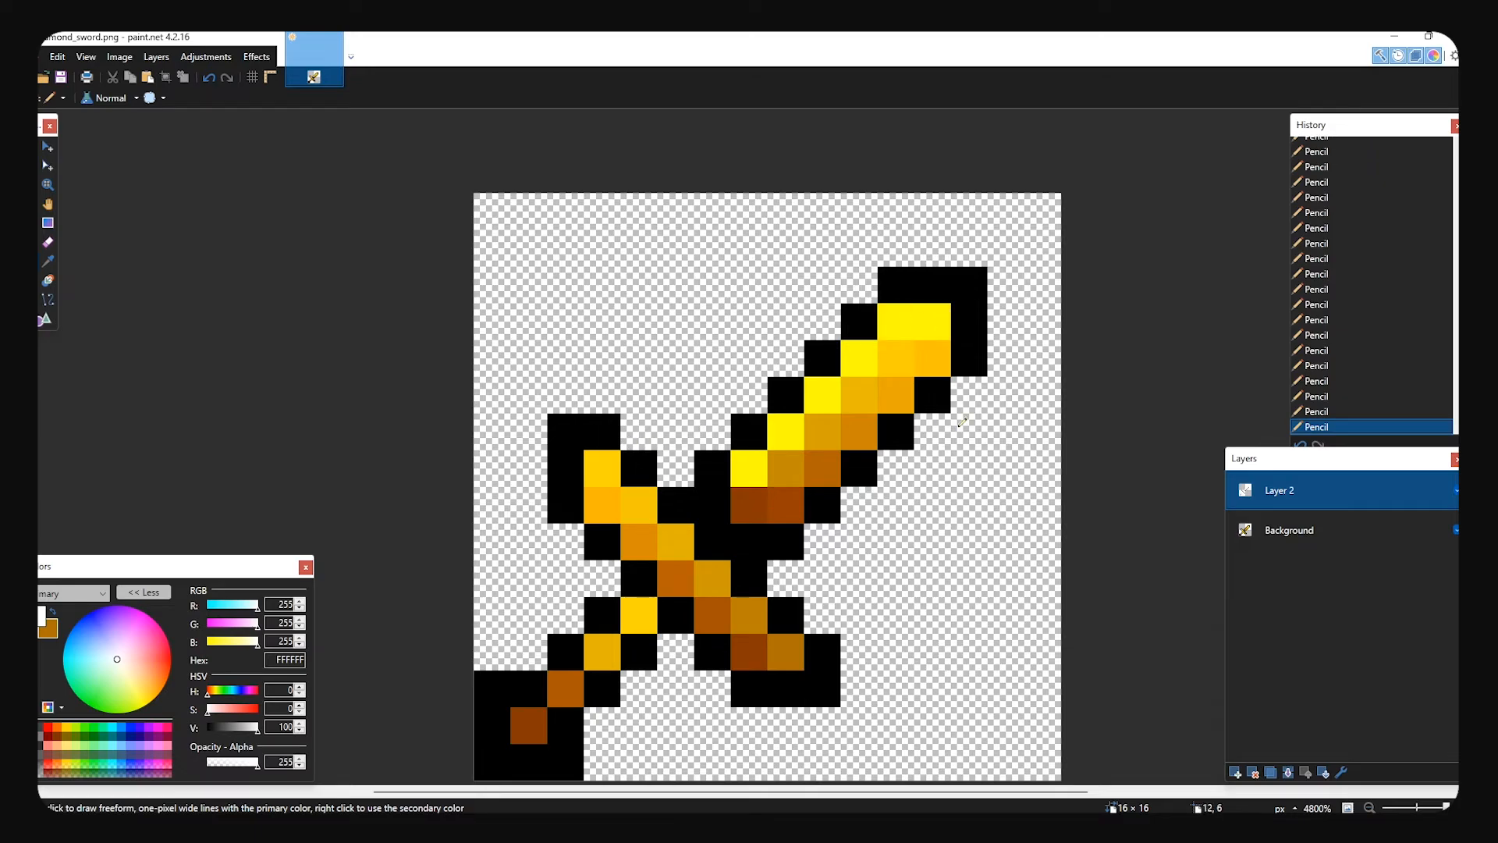
# - Merge the shading layer down into the background and save the diamond sword texture
pyautogui.scroll(-6, 962, 422)
pyautogui.scroll(5, 882, 431)
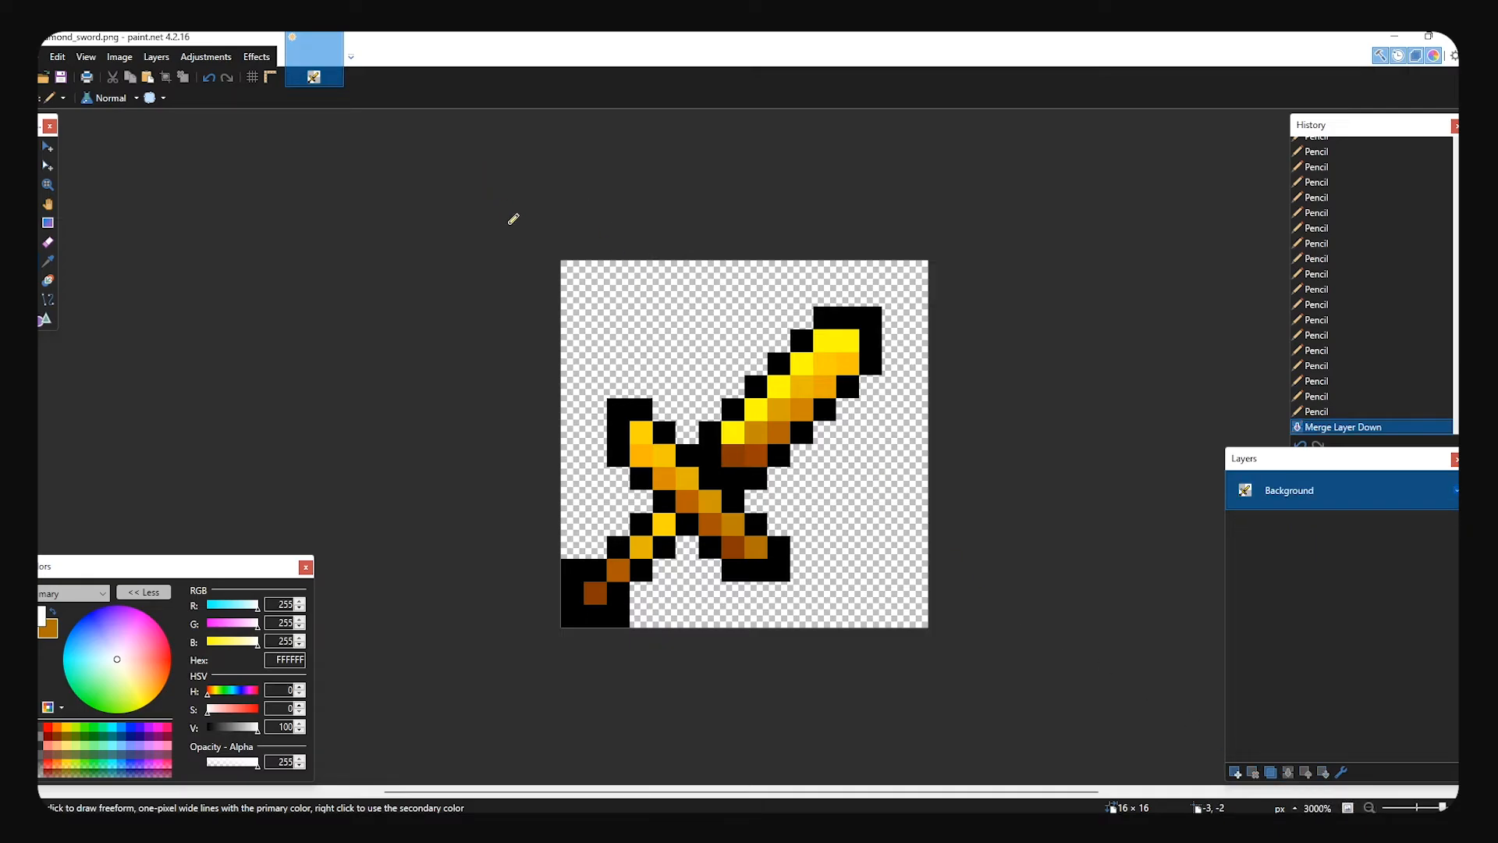
pyautogui.hotkey('ctrl', 's')
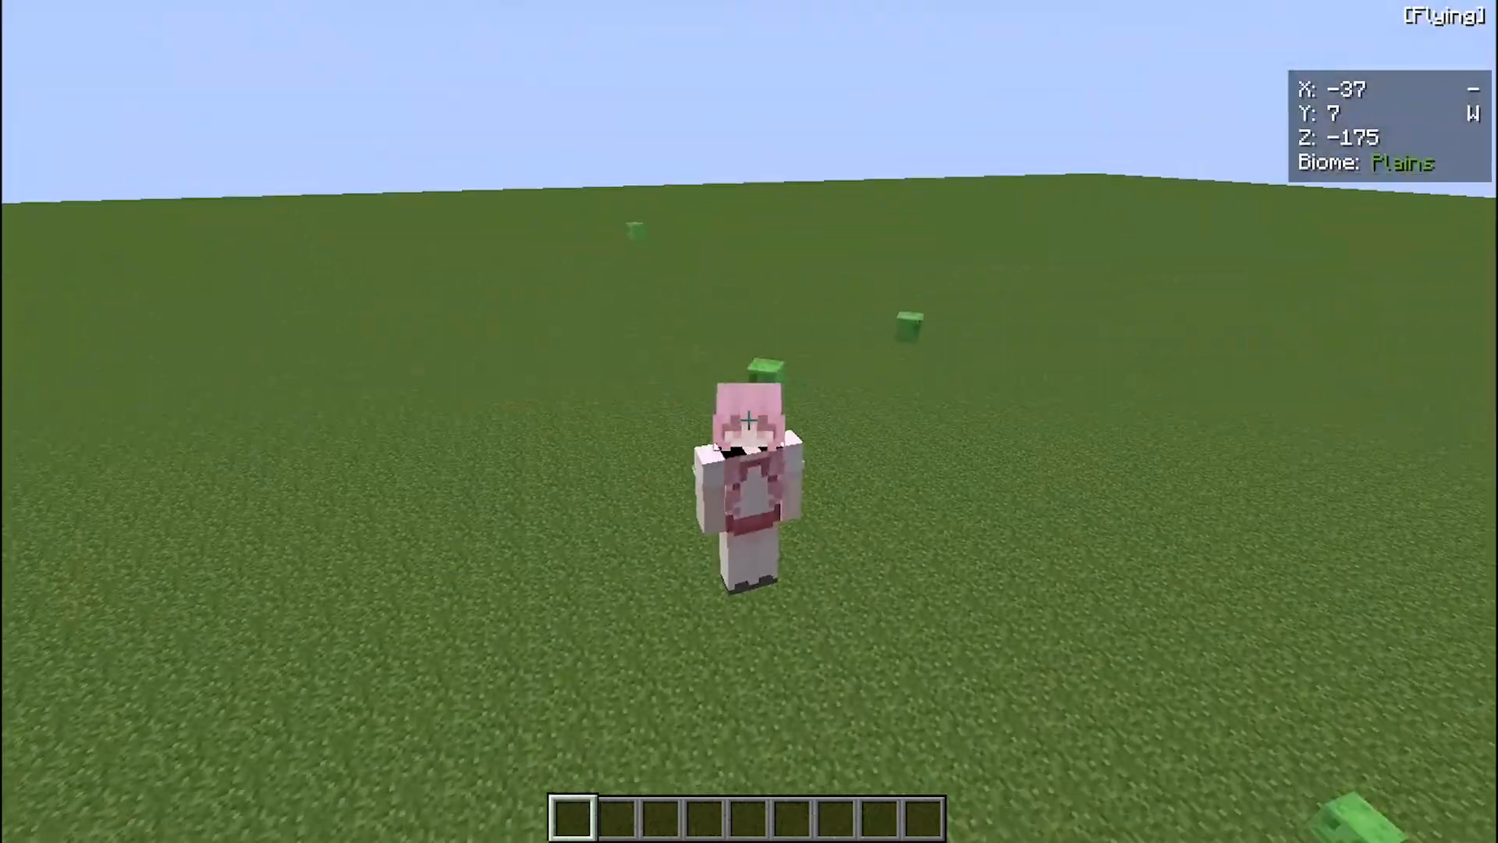
# - Switch to Minecraft, check that banana.zip is among the selected resource packs, and return to the world
pyautogui.press('Escape')
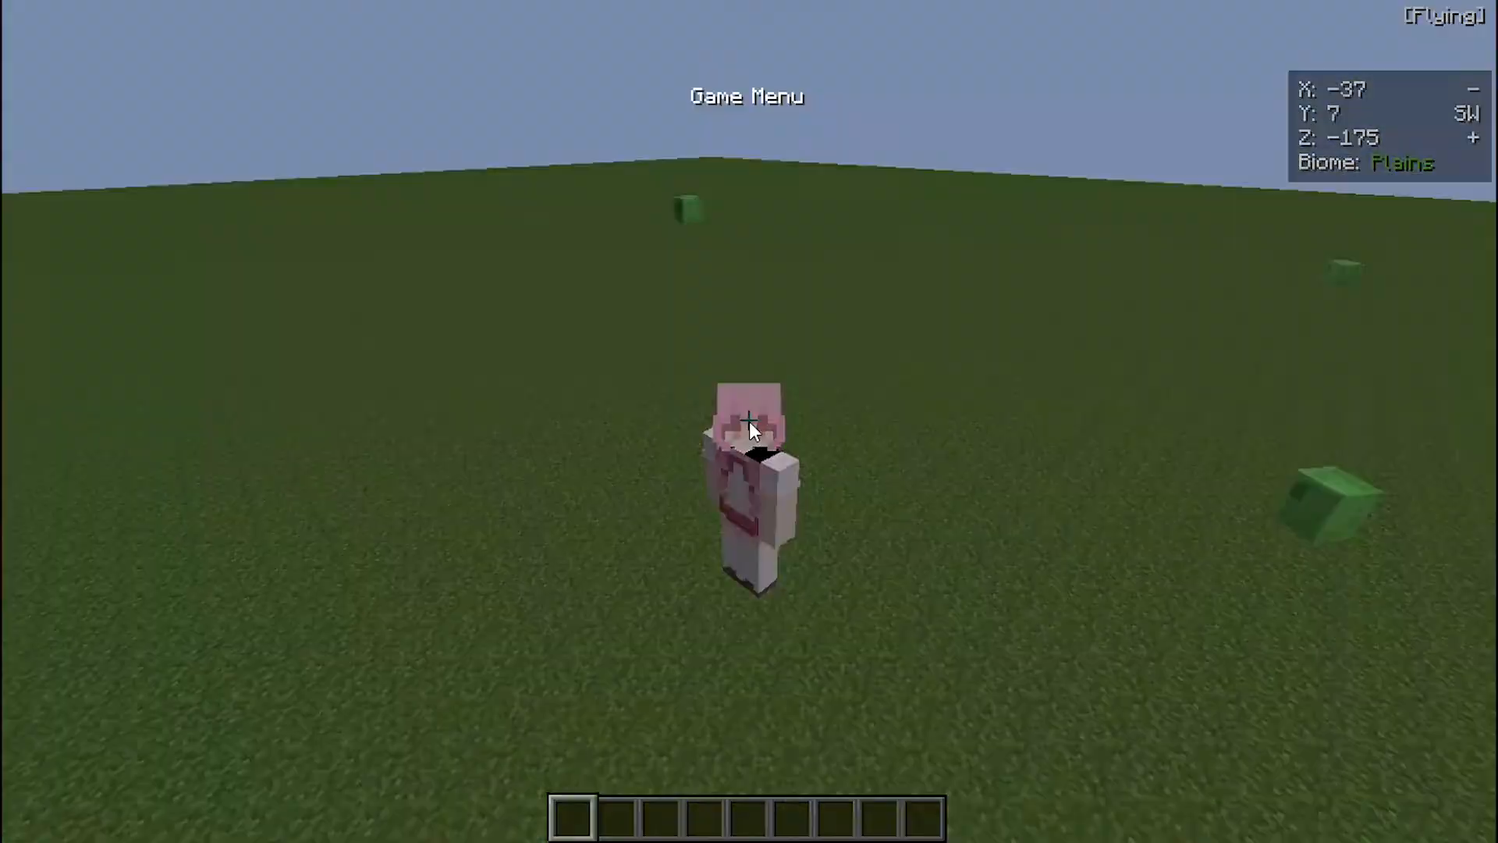
pyautogui.click(666, 418)
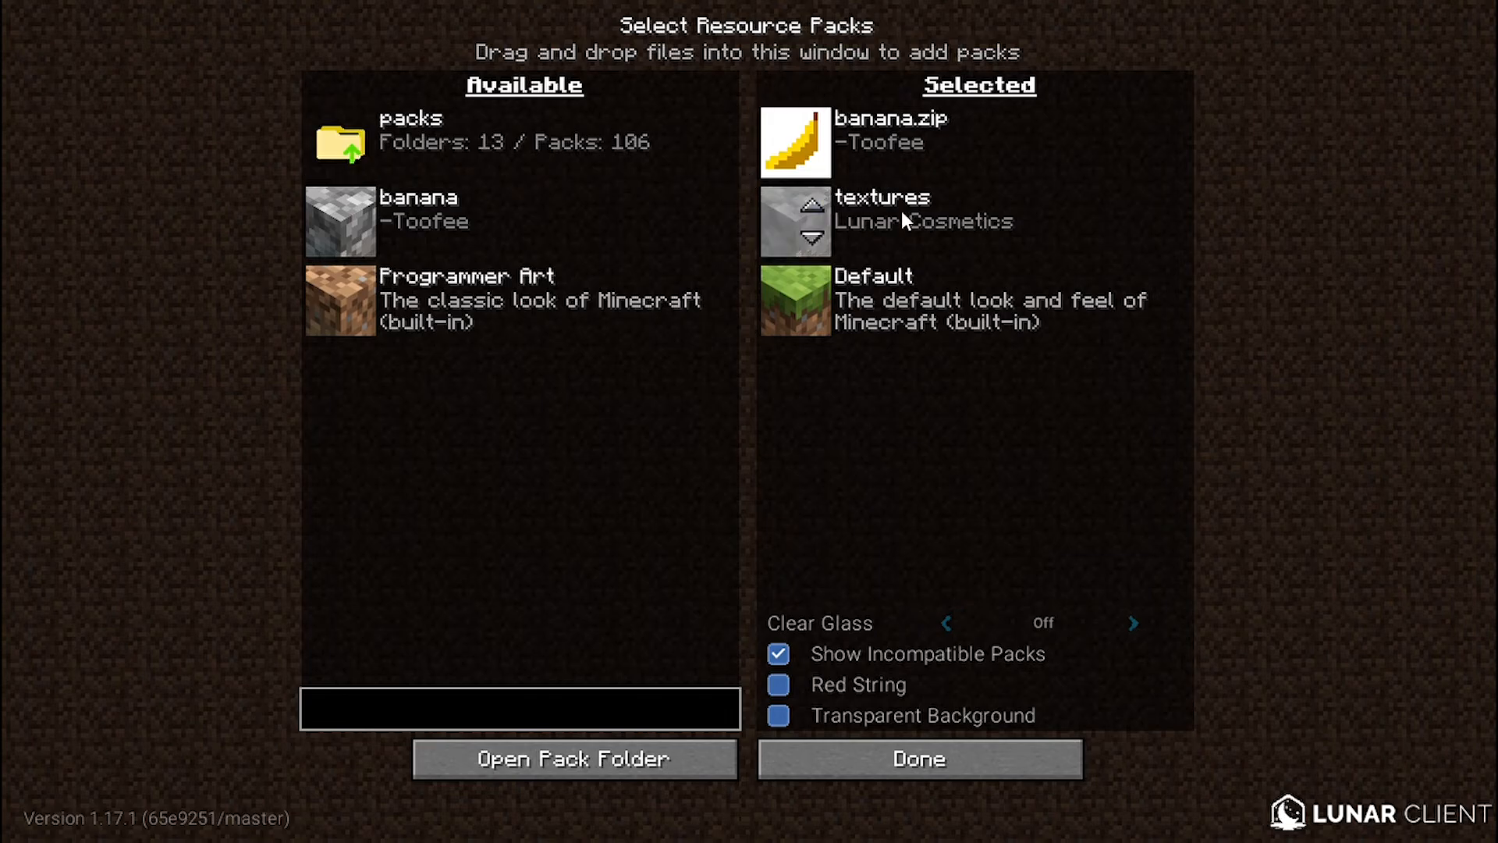
pyautogui.press('Escape')
pyautogui.press('Escape')
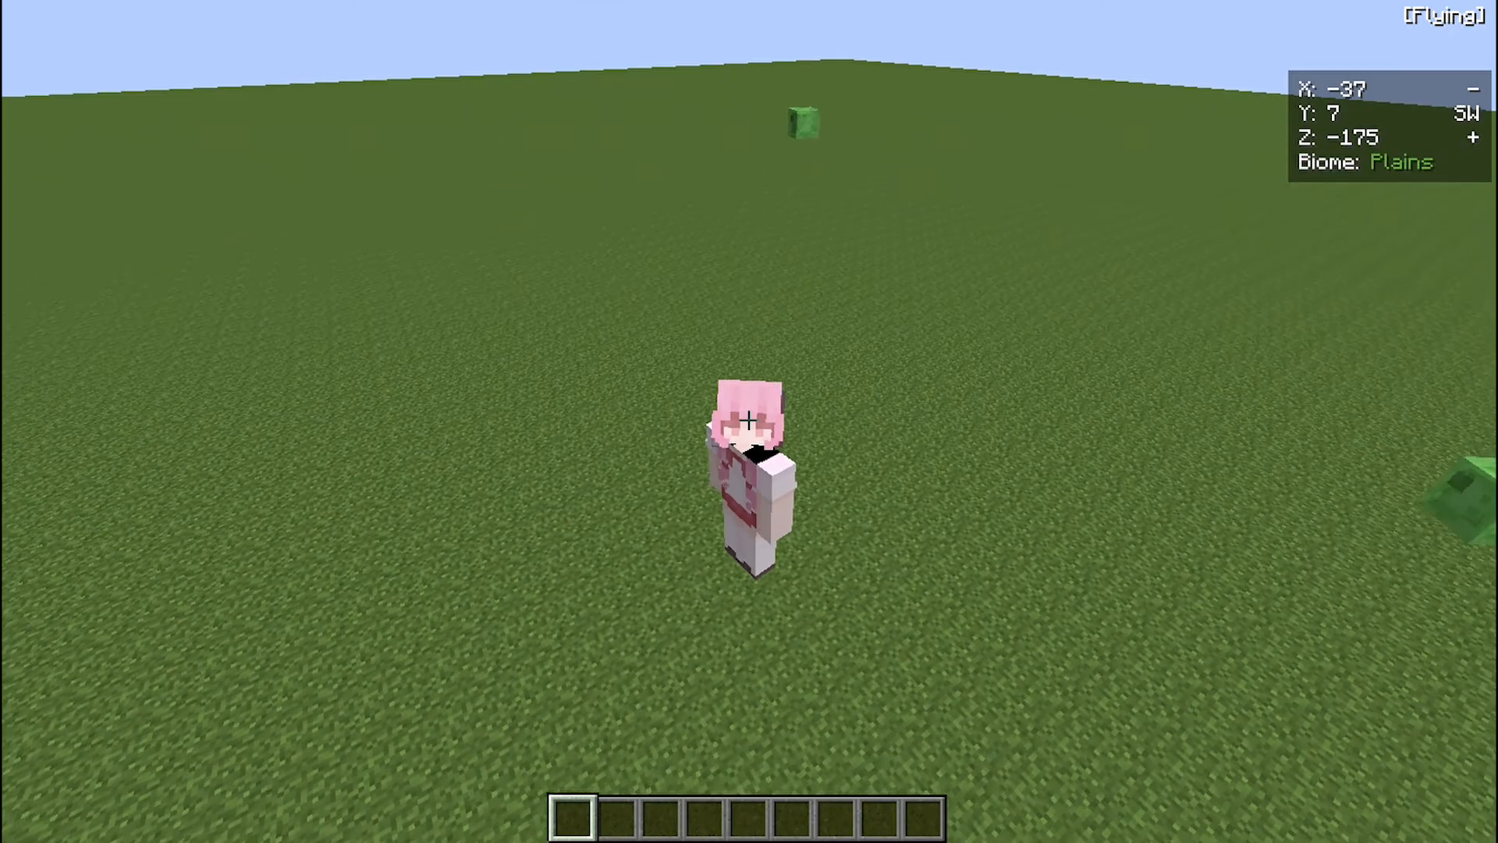
# - Put a diamond sword from the inventory into the first hotbar slot and switch to first-person view
pyautogui.press('e')
pyautogui.moveTo(852, 331)
pyautogui.press('1')
pyautogui.press('e')
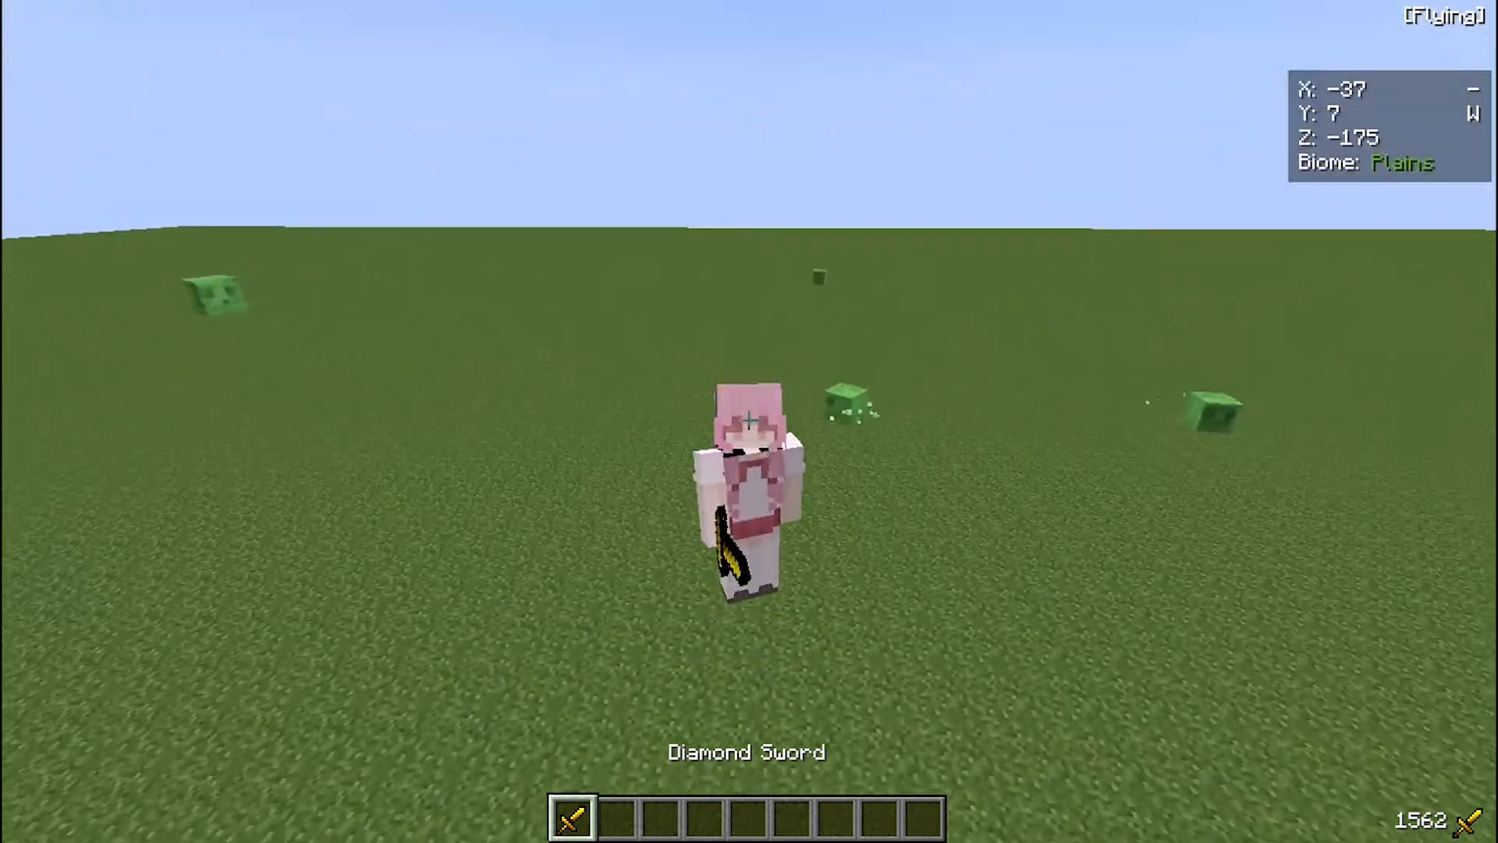
pyautogui.press('F5')
# - Fly up to the slimes and attack them with the diamond sword to test its new texture in hand
pyautogui.press('w')
pyautogui.press('shift')
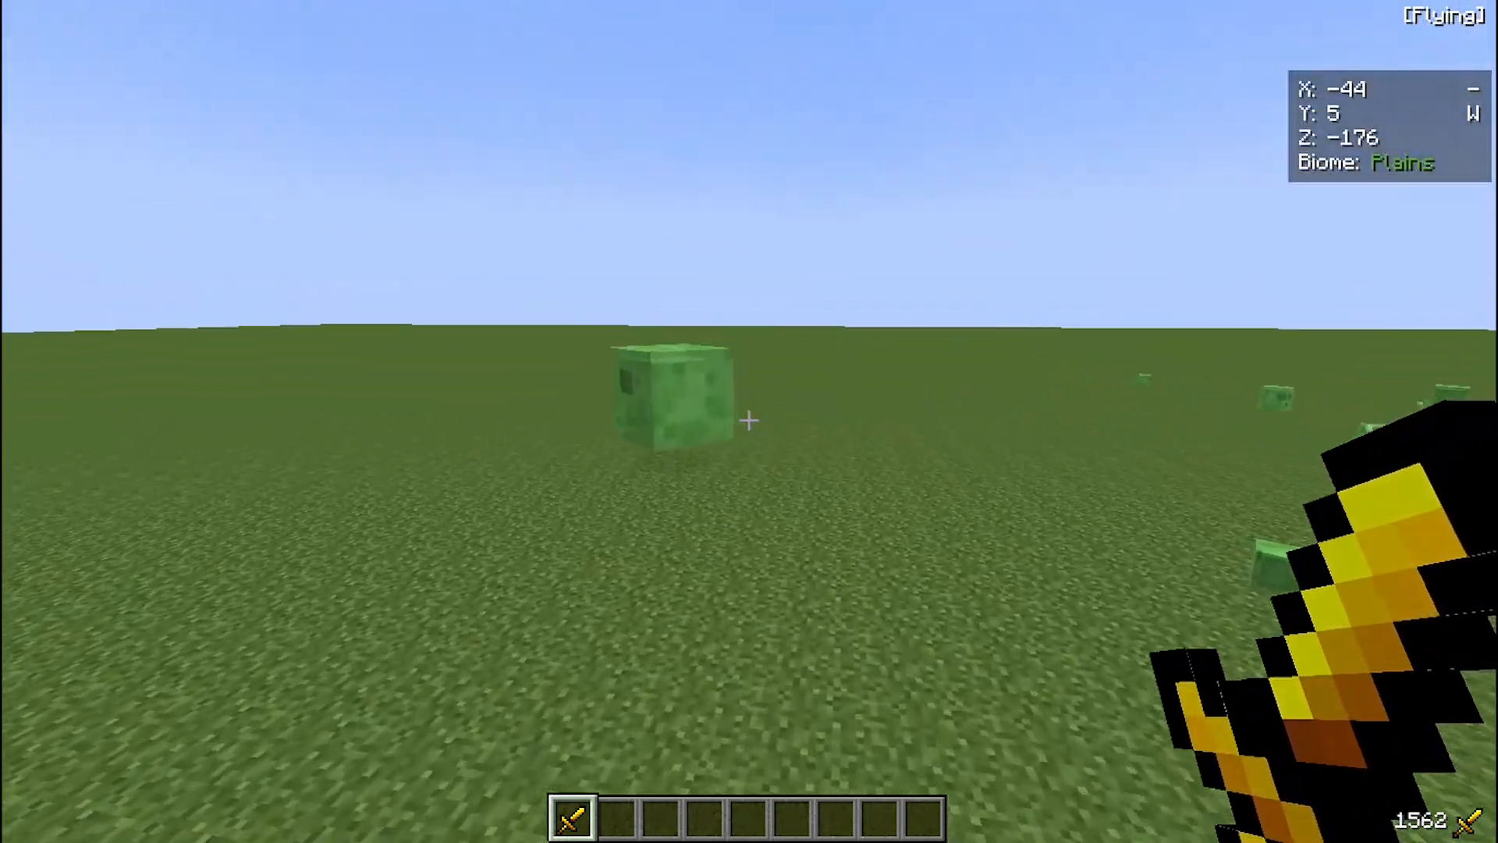
pyautogui.press('shift')
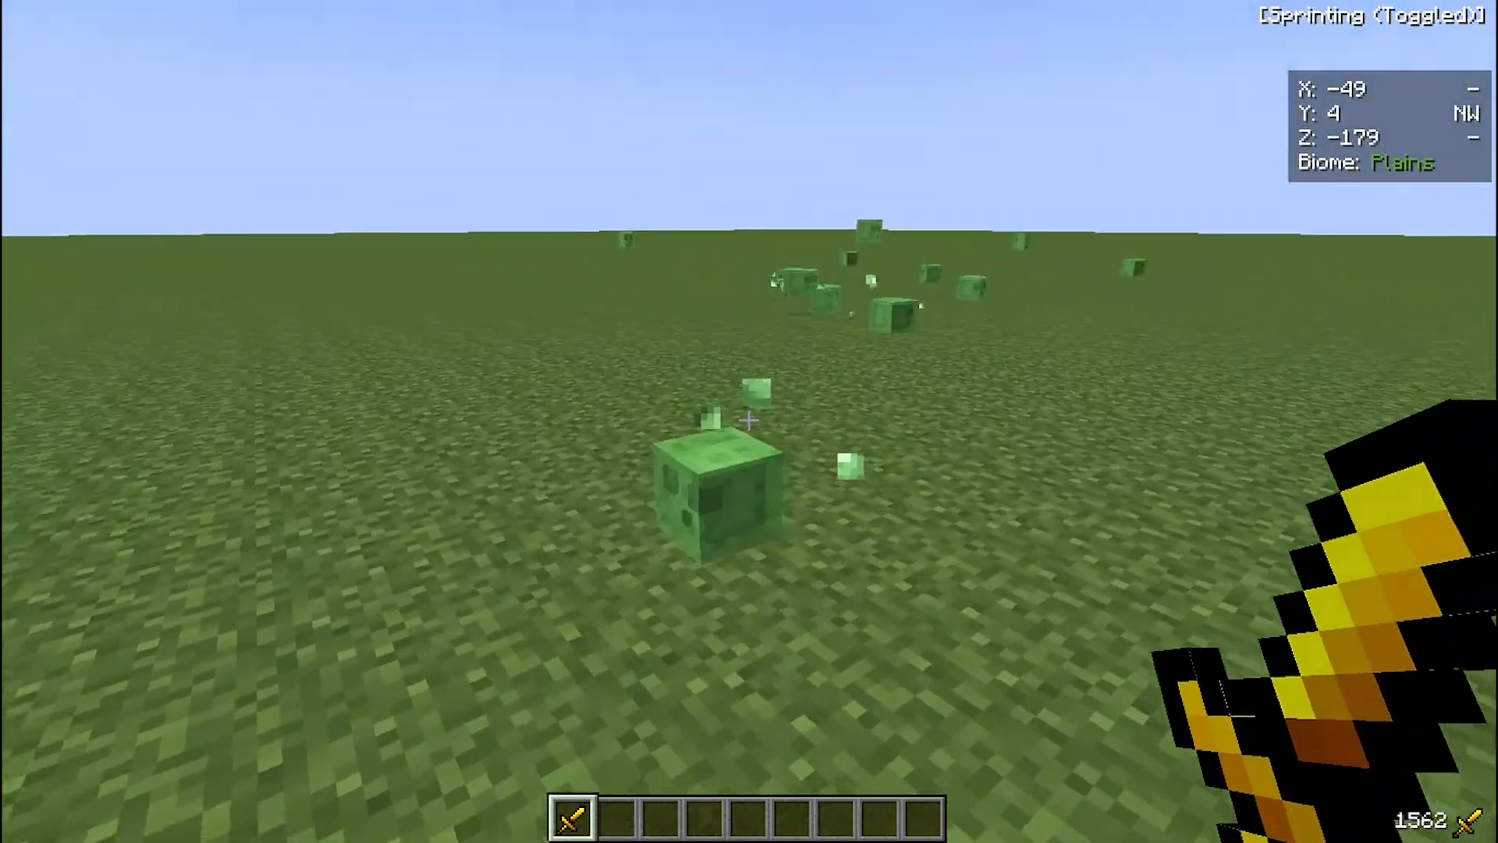
pyautogui.press('space')
pyautogui.press('space')
pyautogui.press('w')
pyautogui.press('w')
pyautogui.click(749, 420)
pyautogui.click(749, 421)
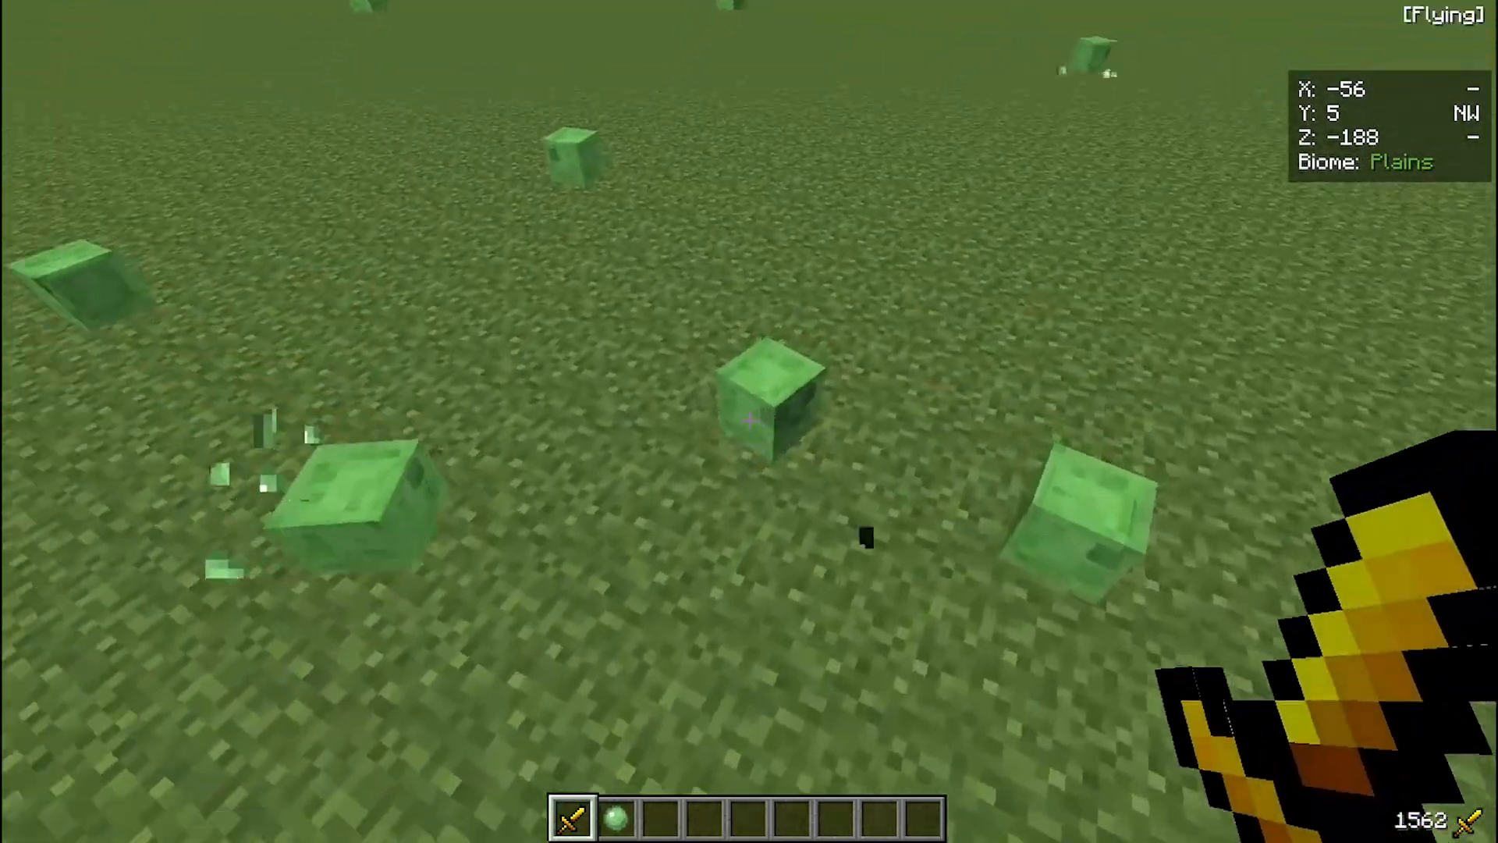
pyautogui.press('w')
pyautogui.click(749, 421)
pyautogui.click(749, 420)
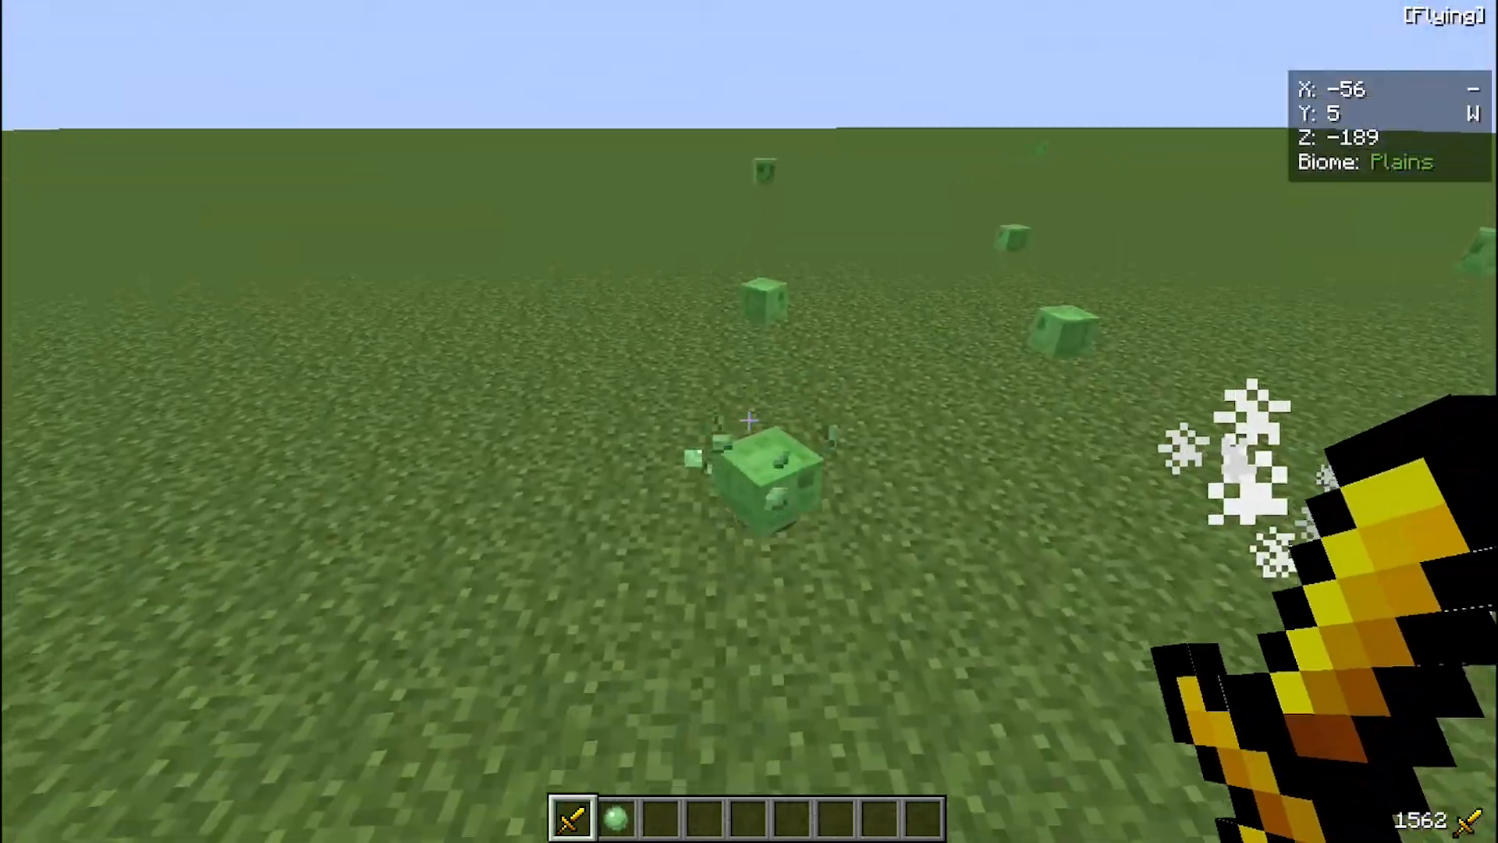
pyautogui.click(749, 420)
pyautogui.press('w')
pyautogui.click(749, 420)
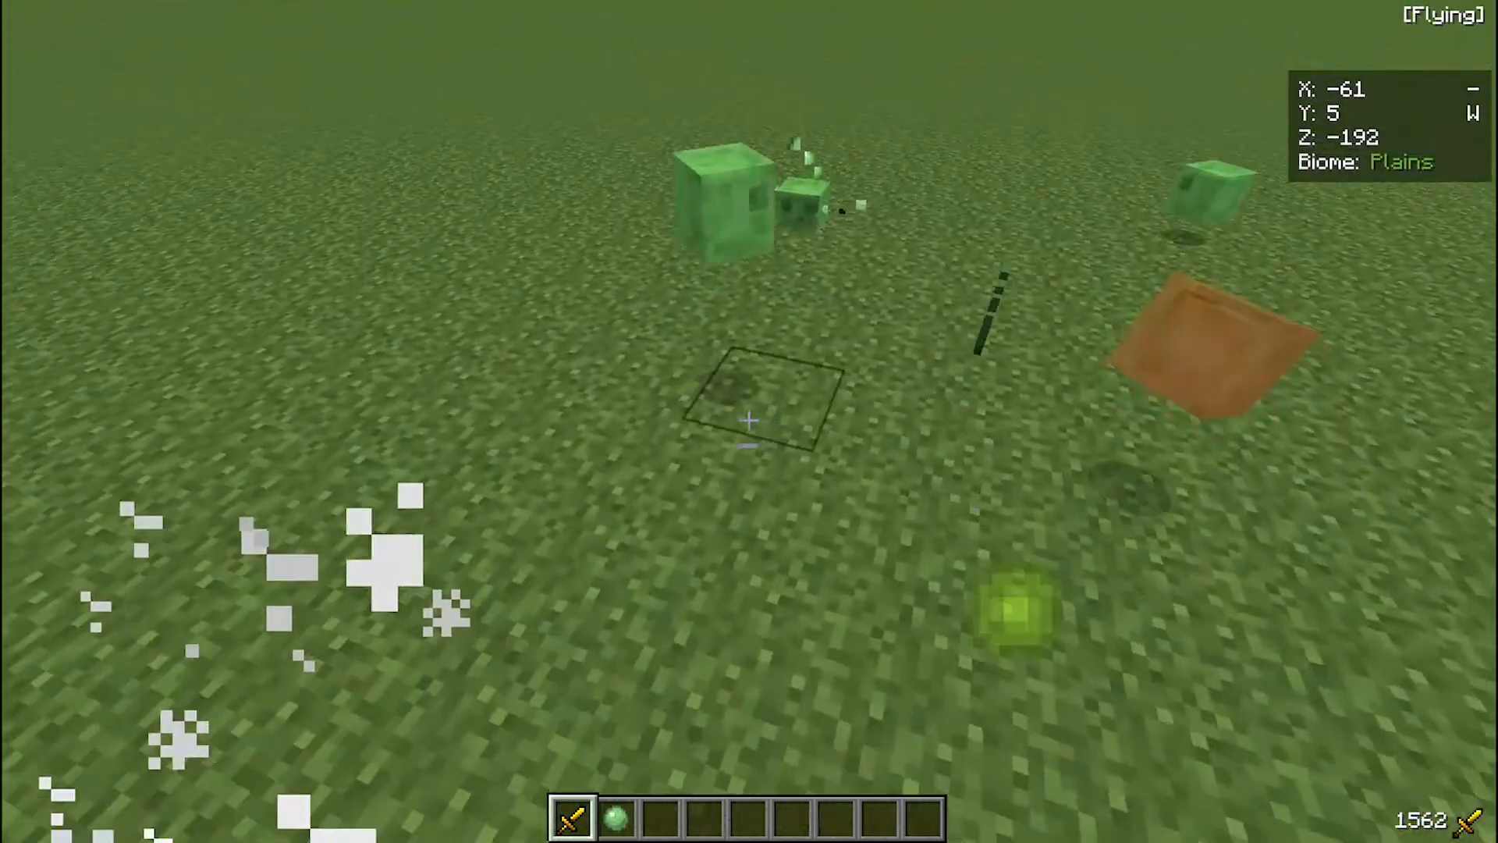
pyautogui.click(749, 420)
pyautogui.click(749, 420)
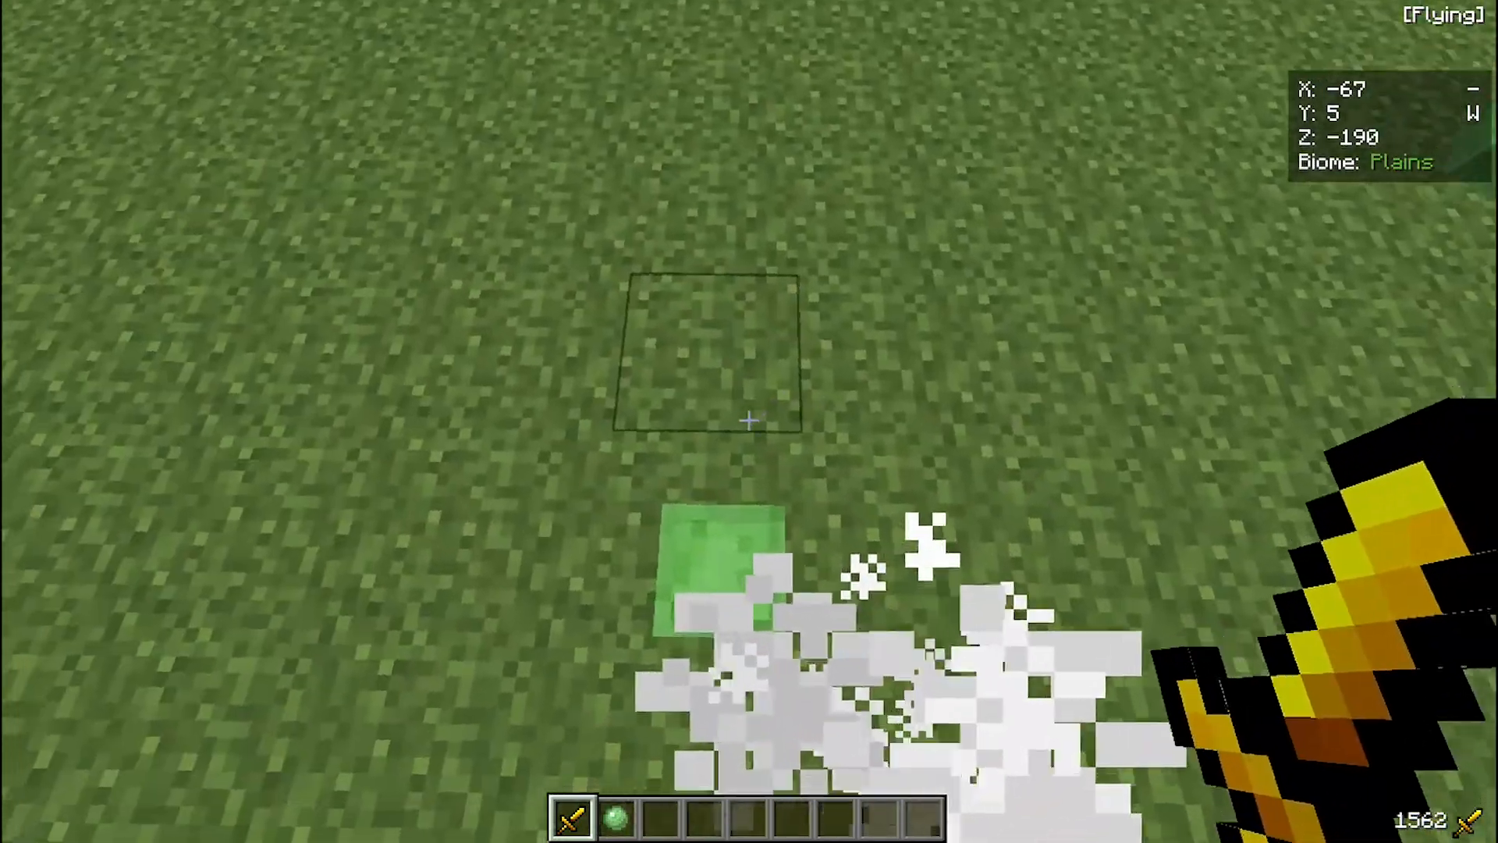
pyautogui.press('w')
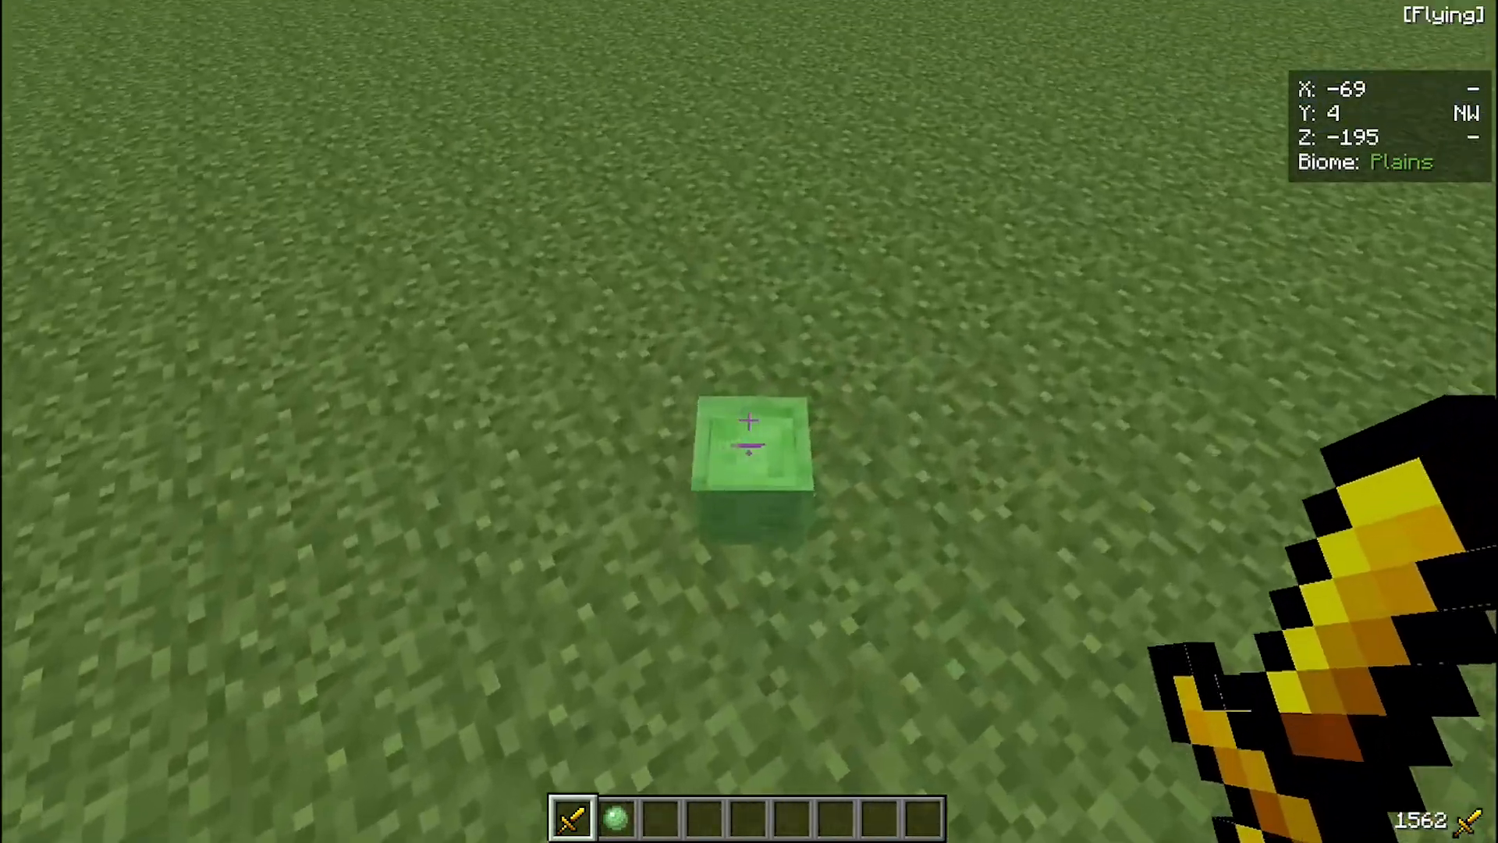
pyautogui.click(749, 420)
pyautogui.press('w')
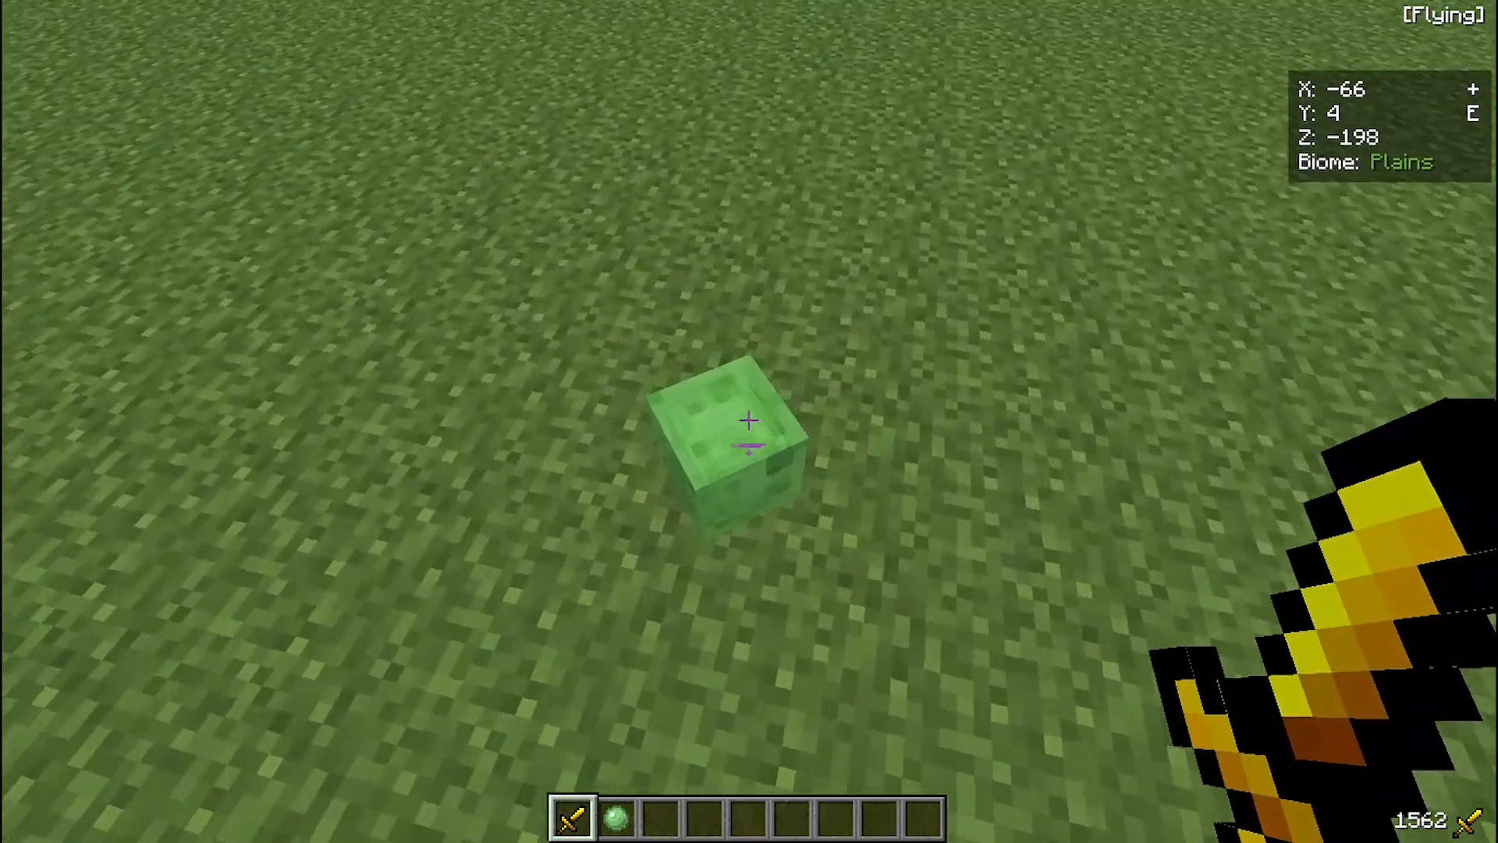
pyautogui.click(749, 421)
pyautogui.press('w')
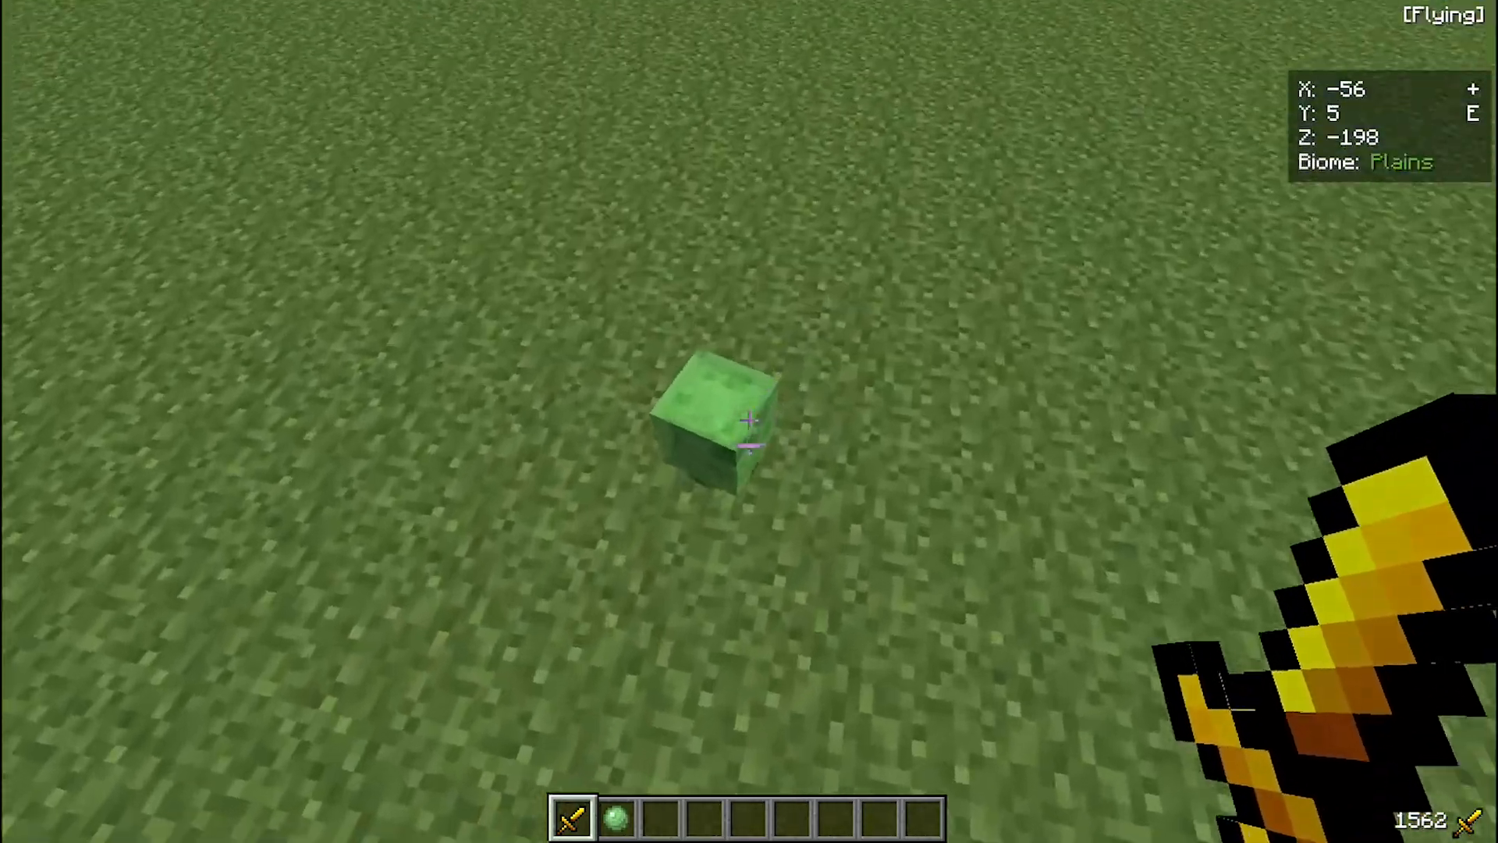
pyautogui.click(749, 420)
# - Examine the held sword in the third-person views and return to first person
pyautogui.press('F5')
pyautogui.press('F5')
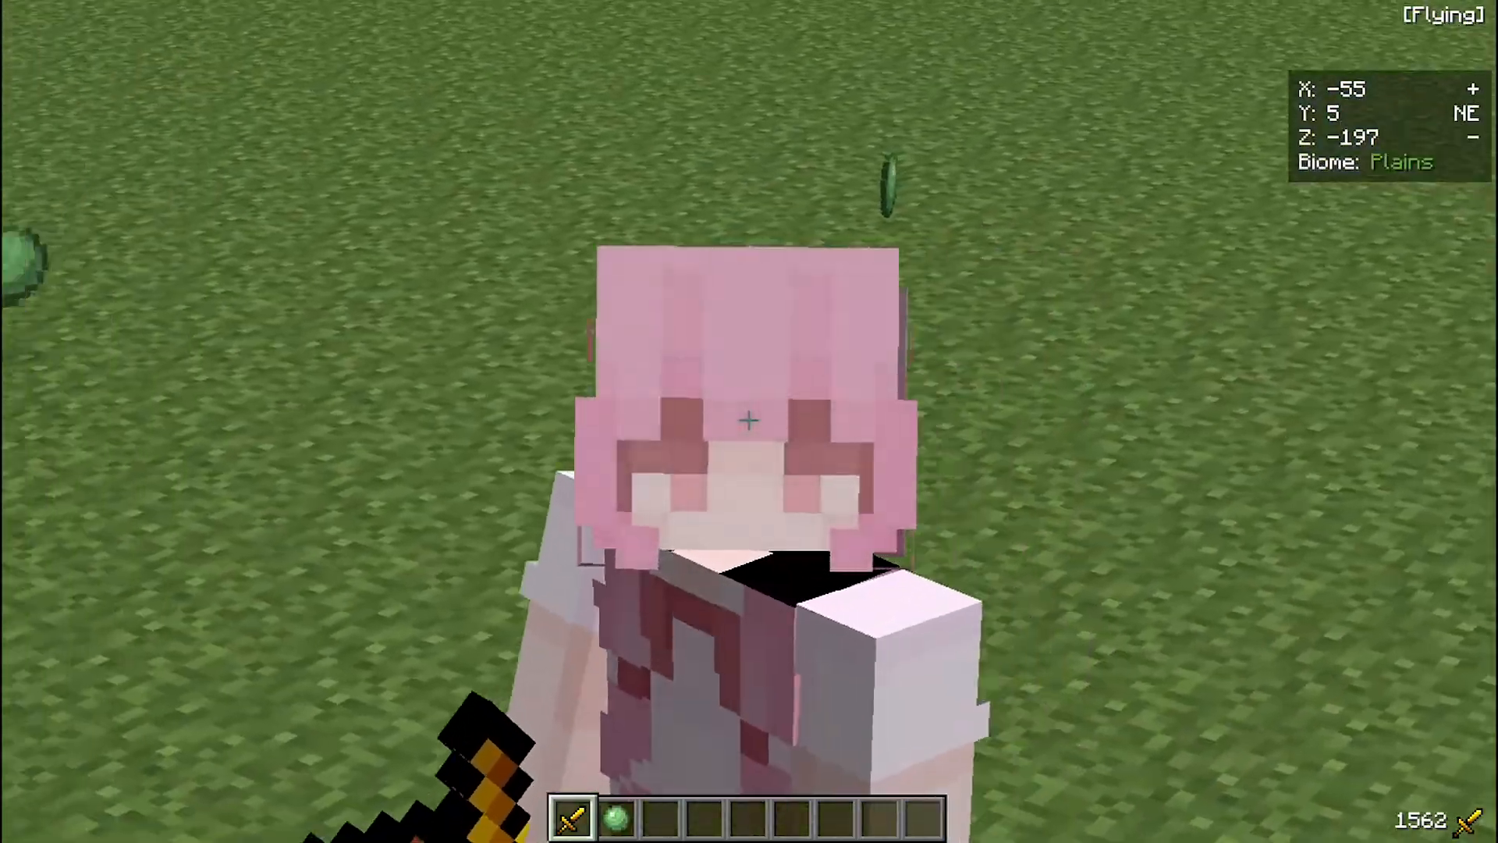
pyautogui.press('F5')
# - Approach the larger slime group and keep attacking with the retextured sword to see it in combat
pyautogui.press('w')
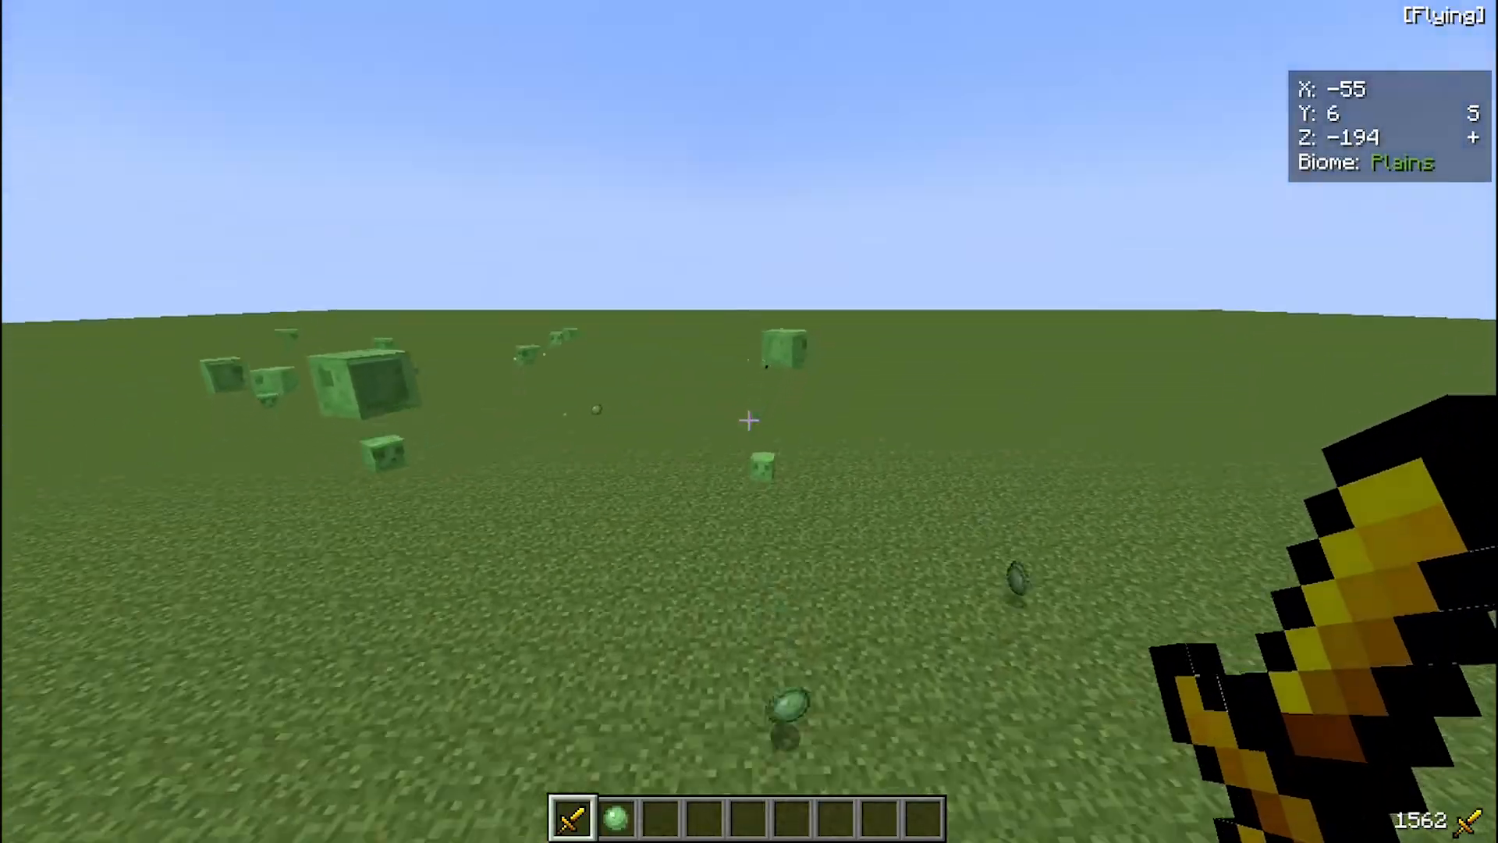
pyautogui.click(749, 421)
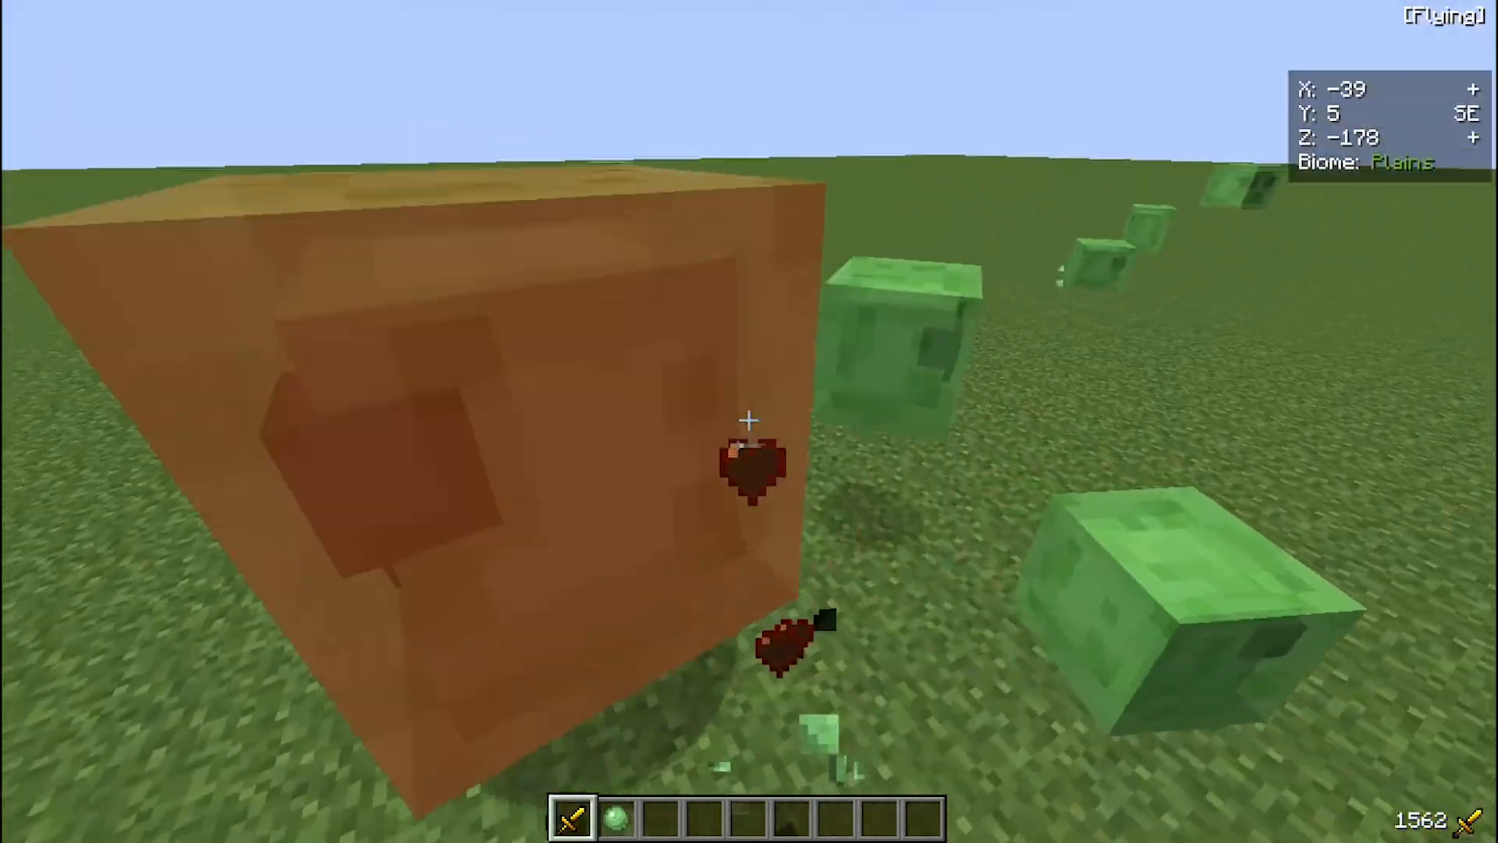
pyautogui.click(749, 420)
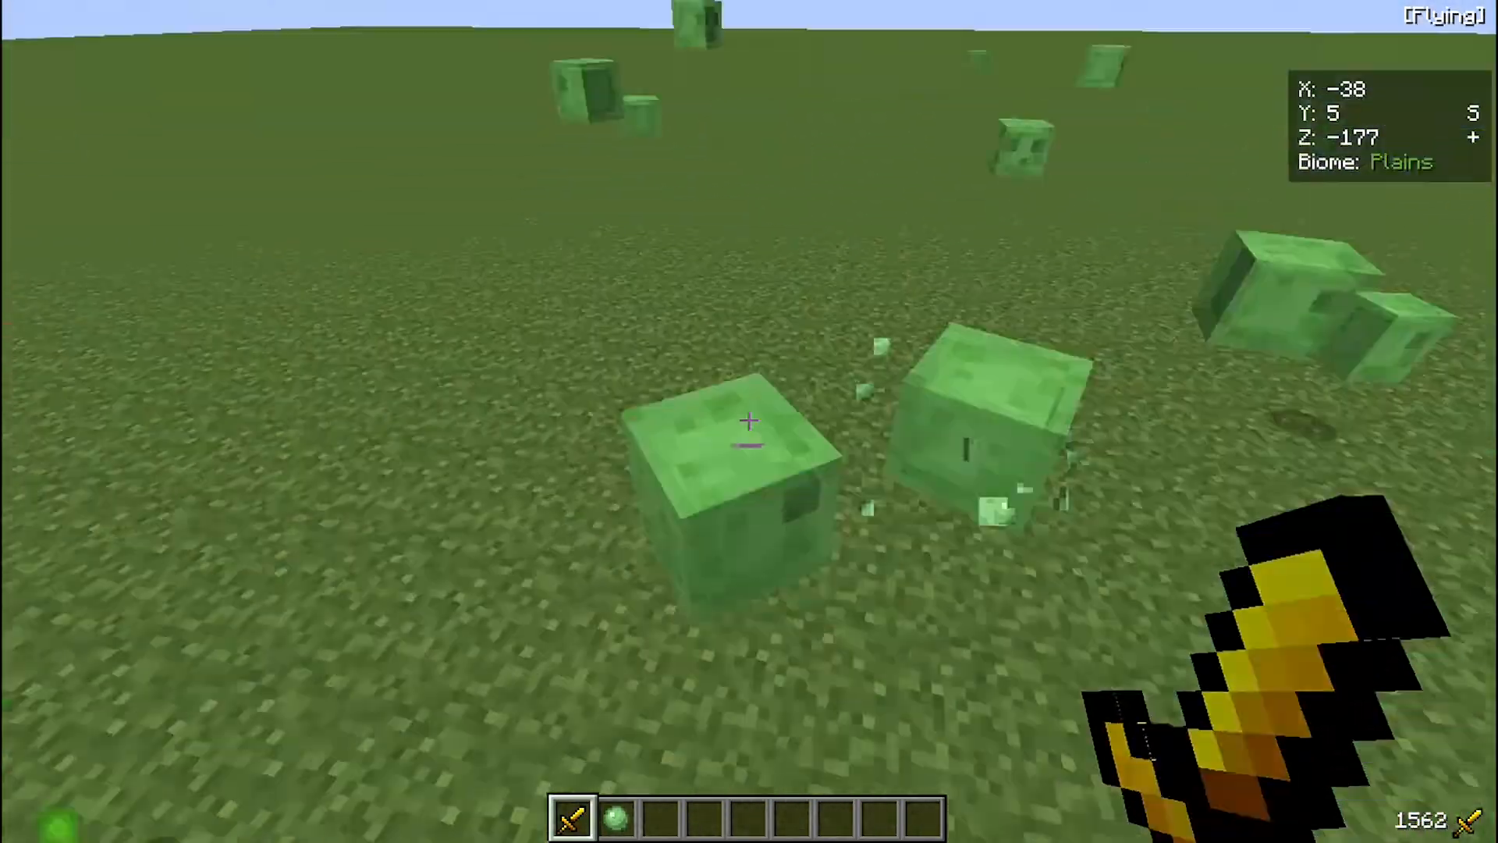
pyautogui.click(749, 421)
pyautogui.click(749, 420)
pyautogui.click(749, 421)
pyautogui.press('w')
pyautogui.click(749, 420)
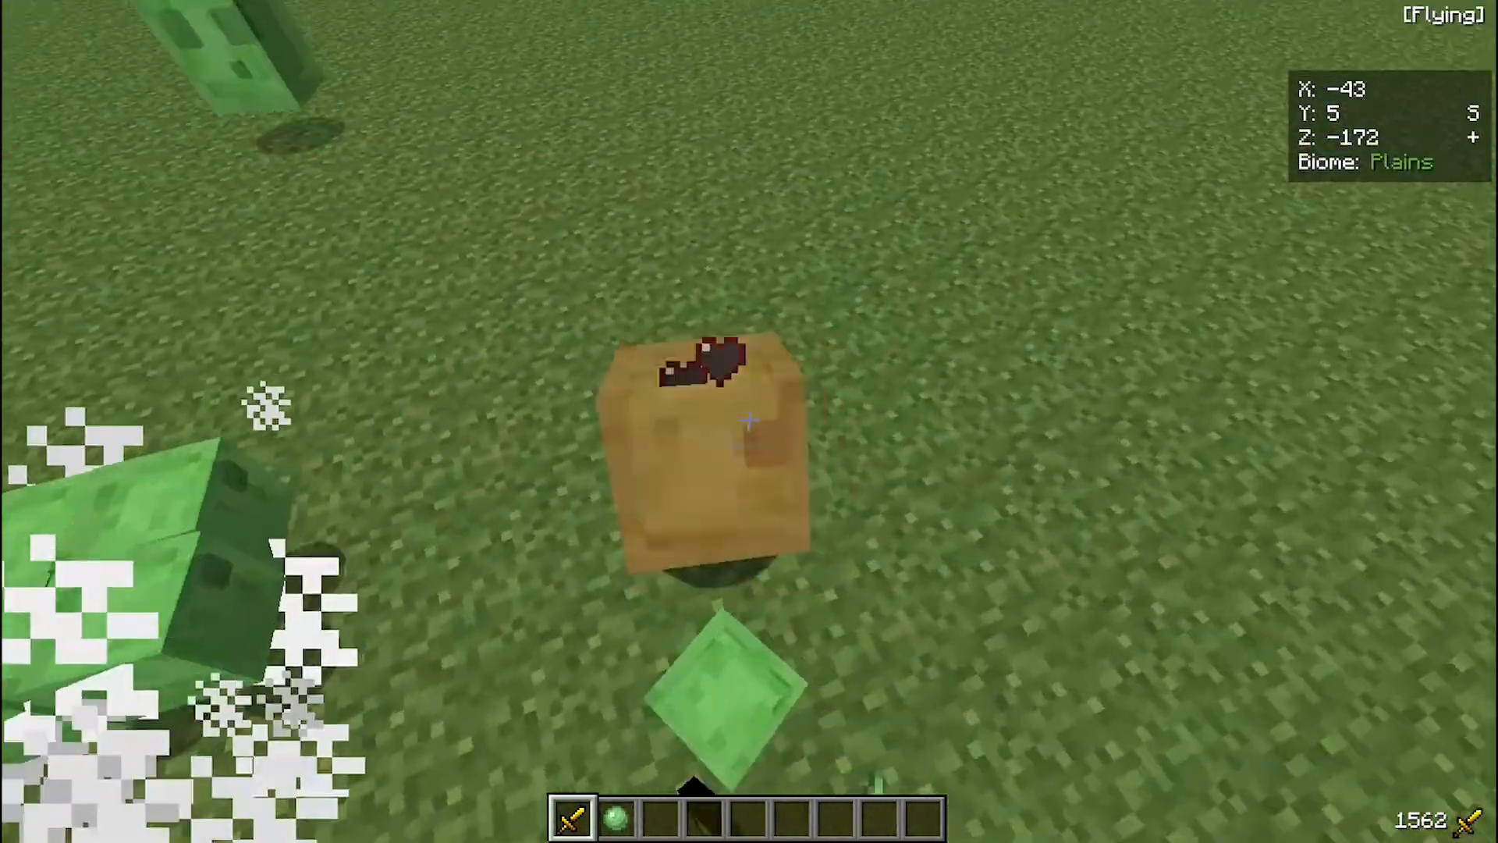
# - Fly among the nearby slimes and strike the small and large ones with the banana-yellow diamond sword
pyautogui.click(749, 420)
pyautogui.press('w')
pyautogui.click(749, 421)
pyautogui.click(749, 420)
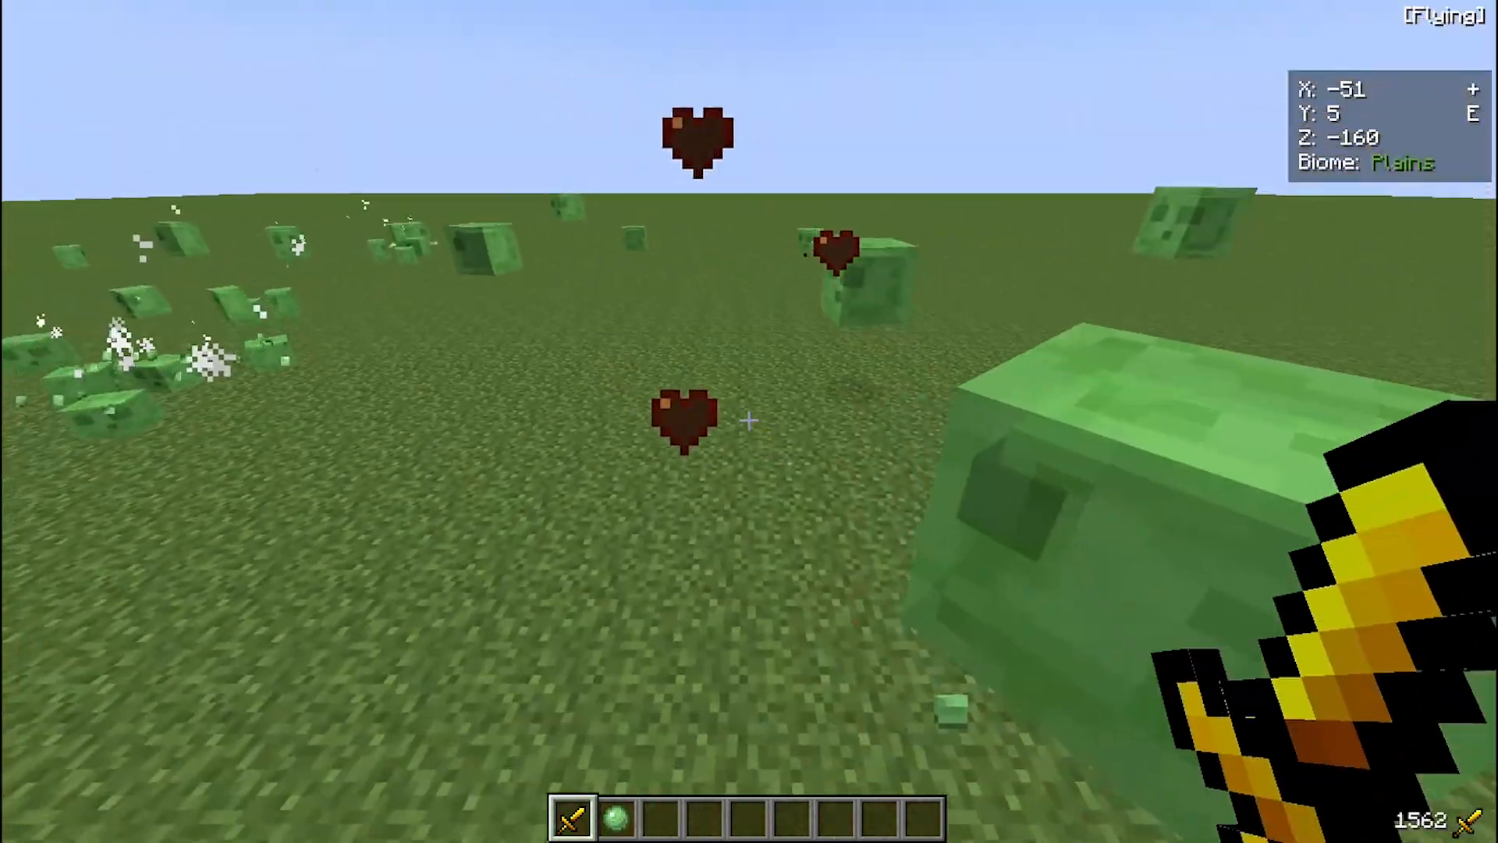
pyautogui.click(749, 421)
pyautogui.click(749, 420)
pyautogui.click(749, 421)
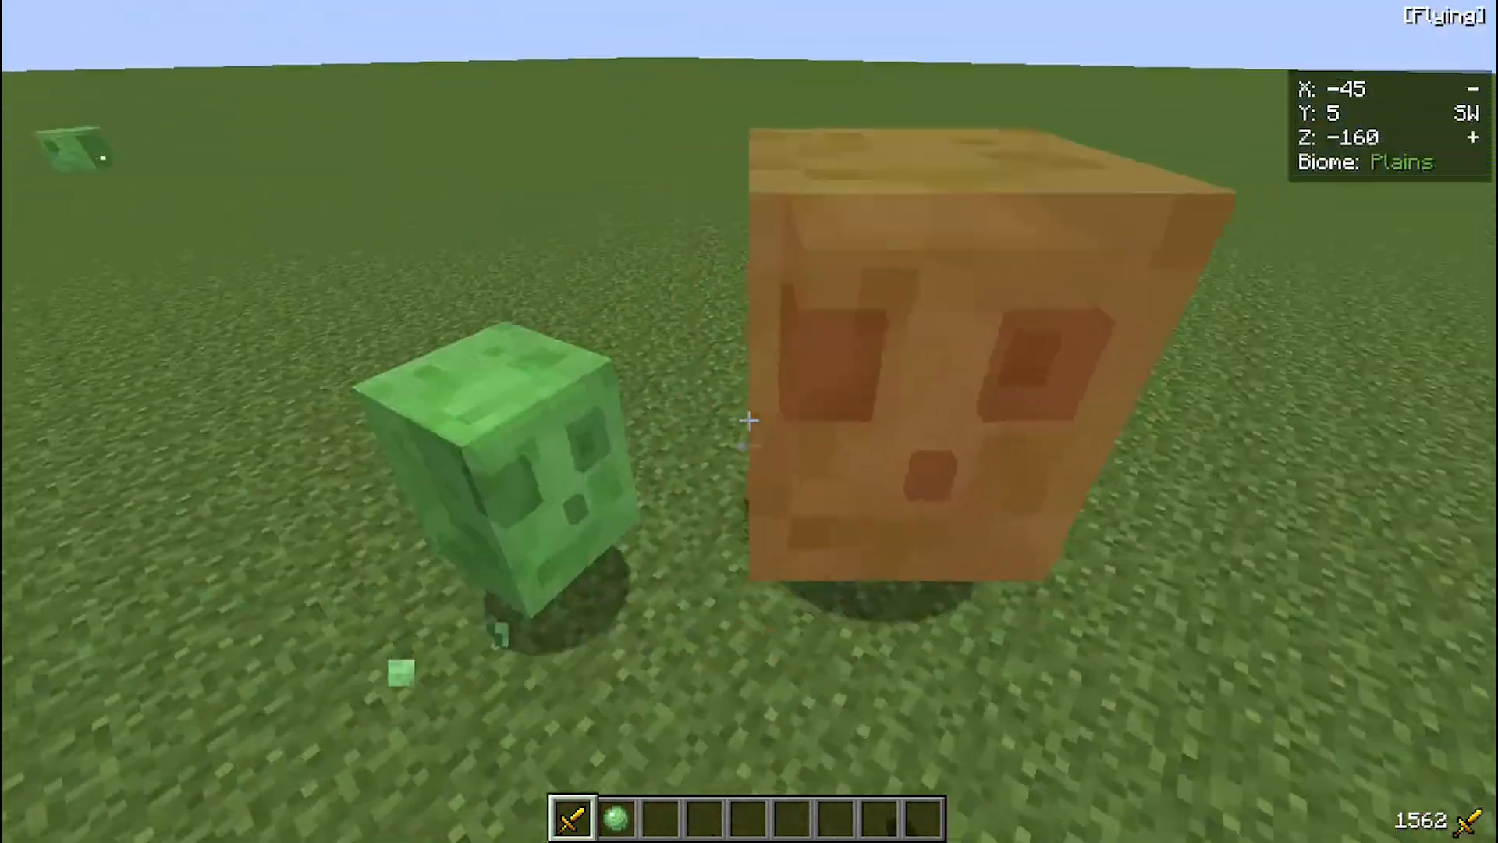
pyautogui.click(749, 420)
pyautogui.click(749, 421)
pyautogui.click(749, 421)
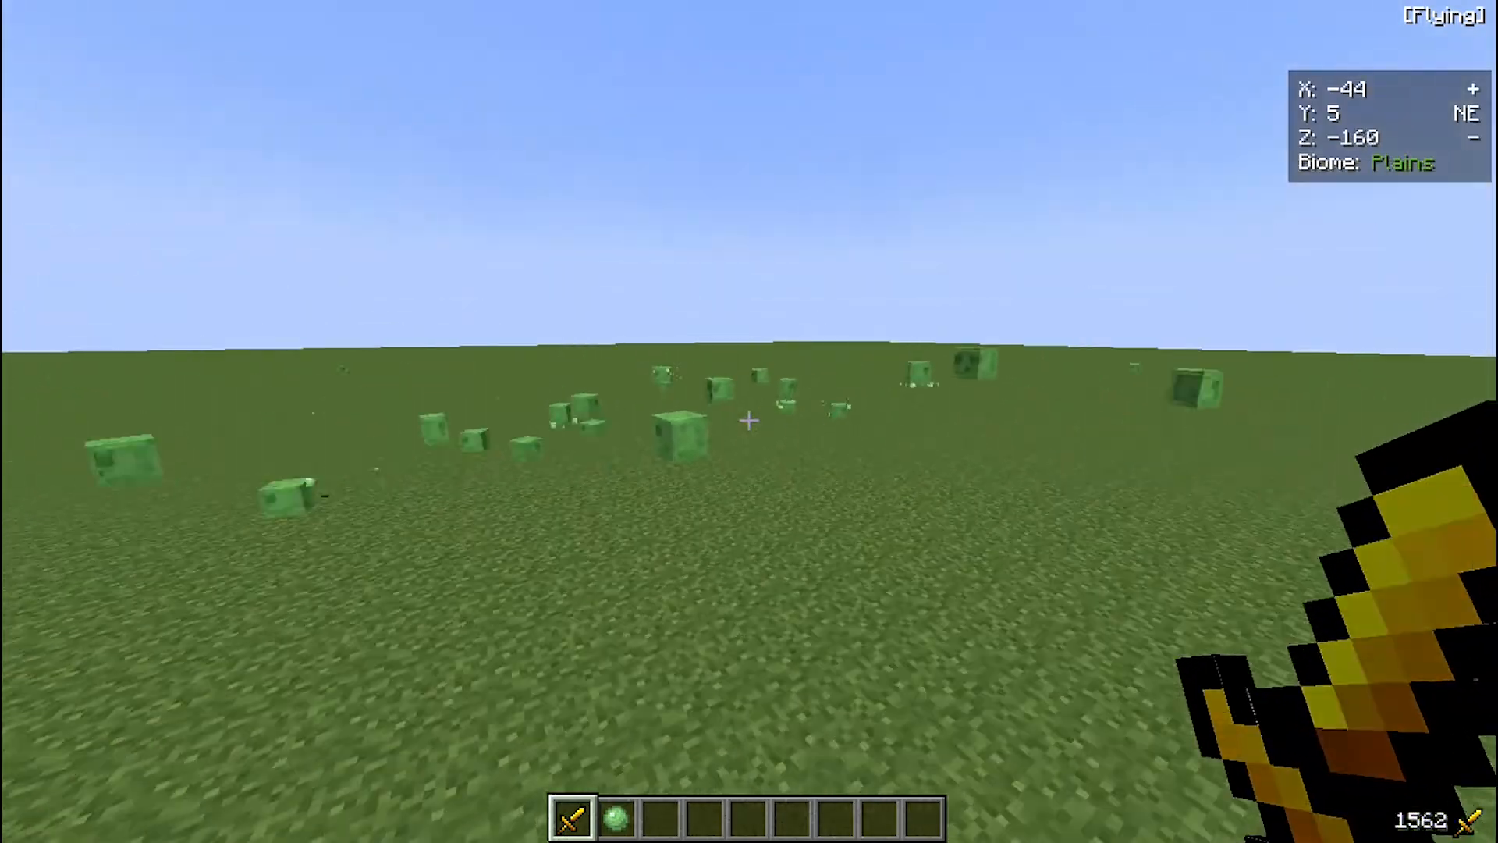
# - Switch to the front-facing third-person view and zoom in closely on the character's face
pyautogui.press('F5')
pyautogui.press('F5')
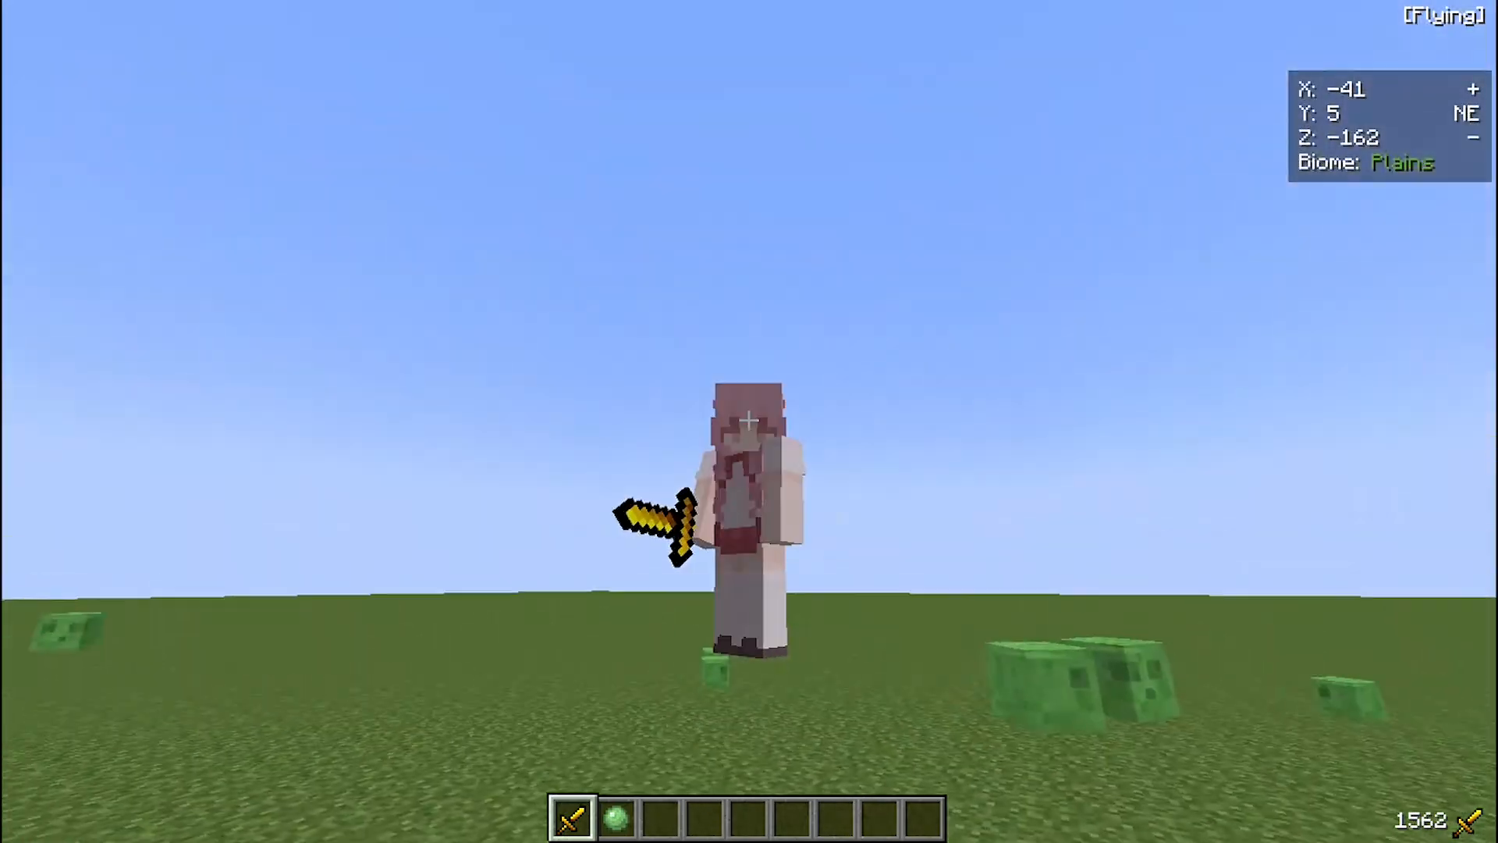
pyautogui.press('c')
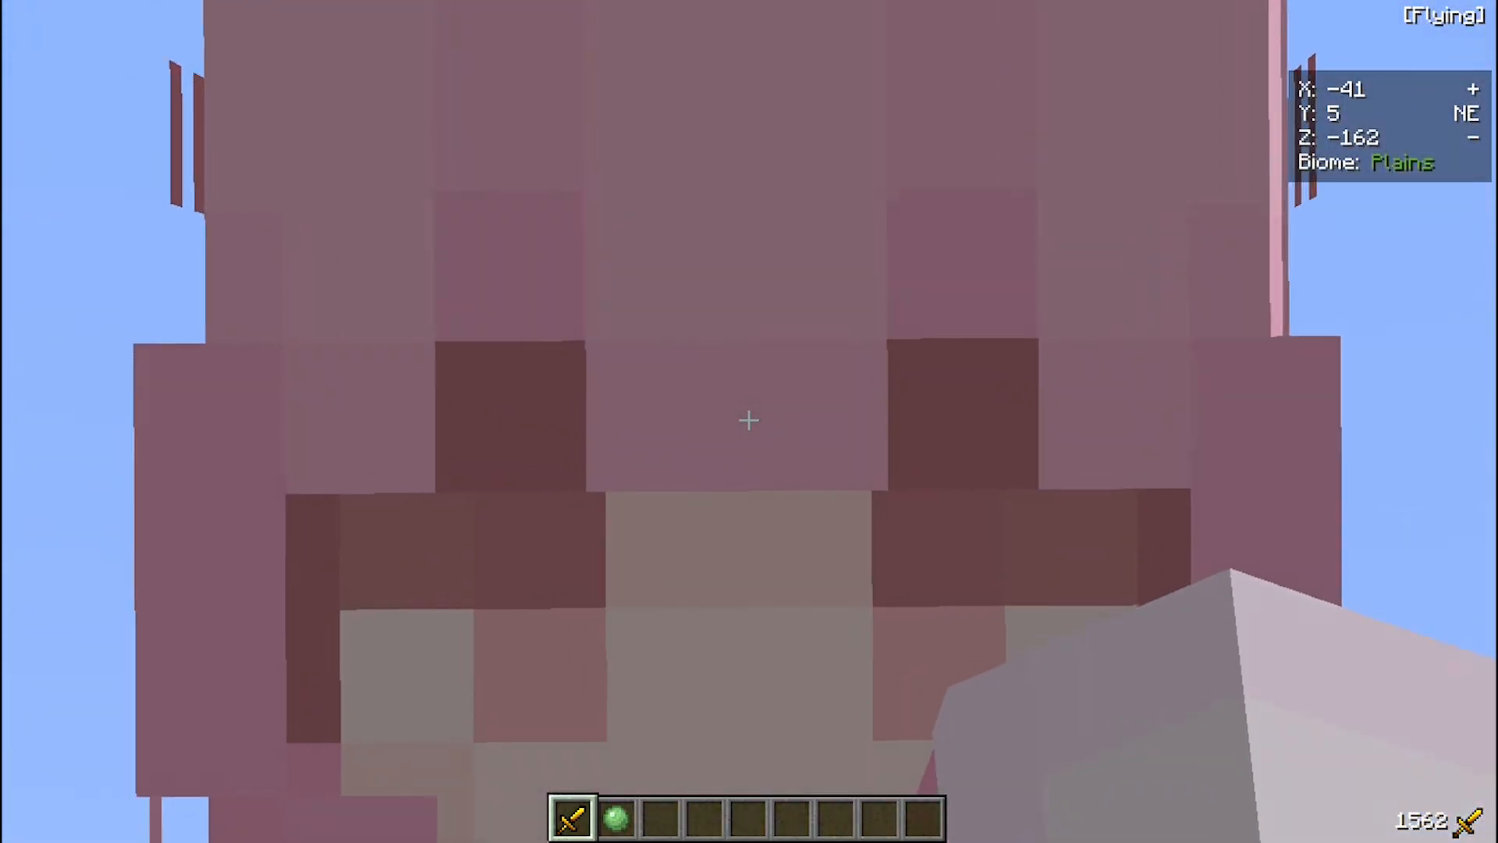
pyautogui.scroll(5, 749, 420)
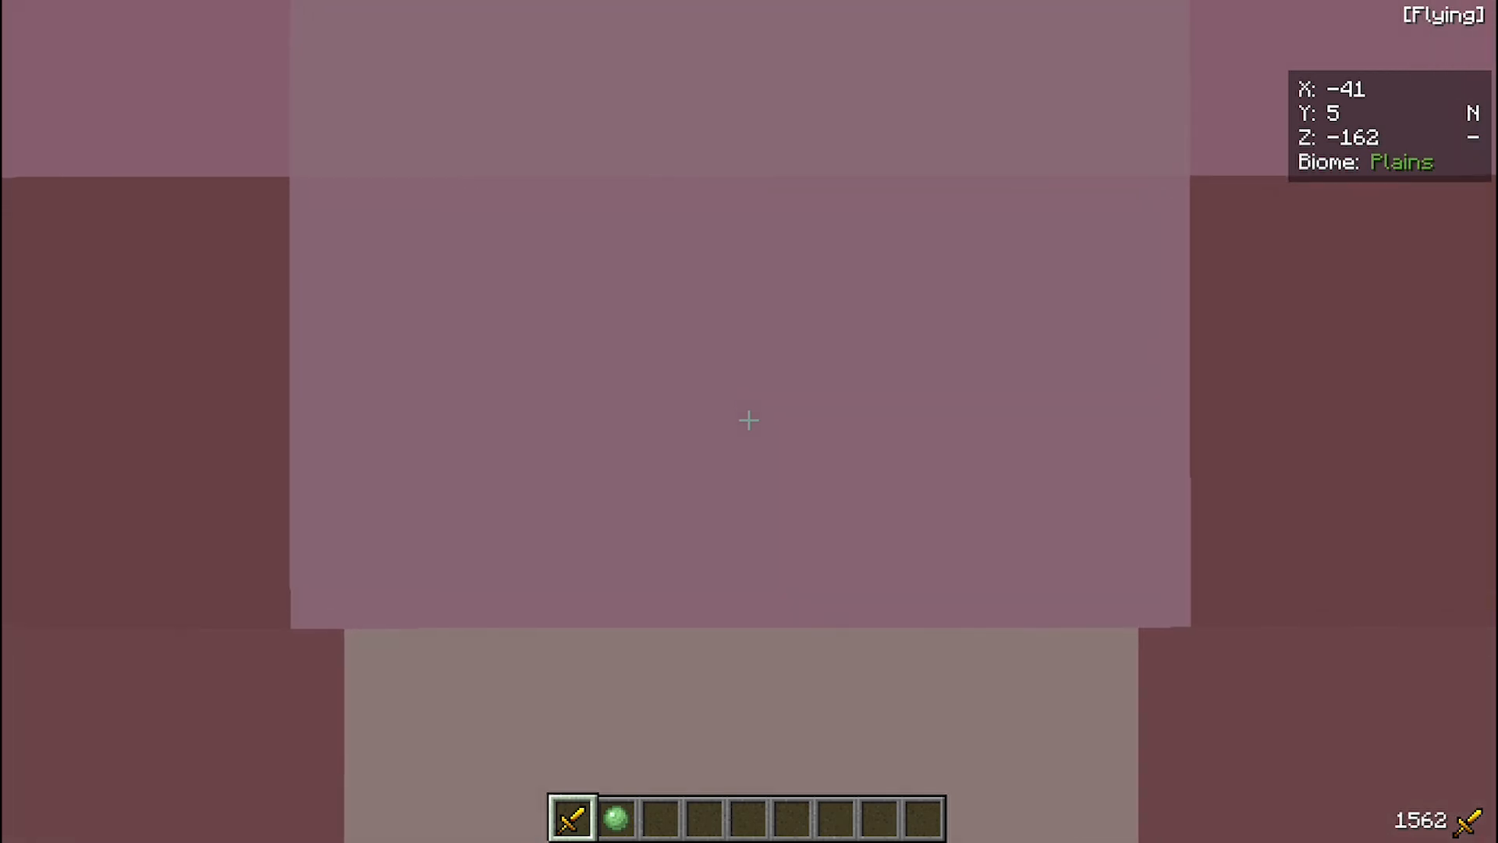